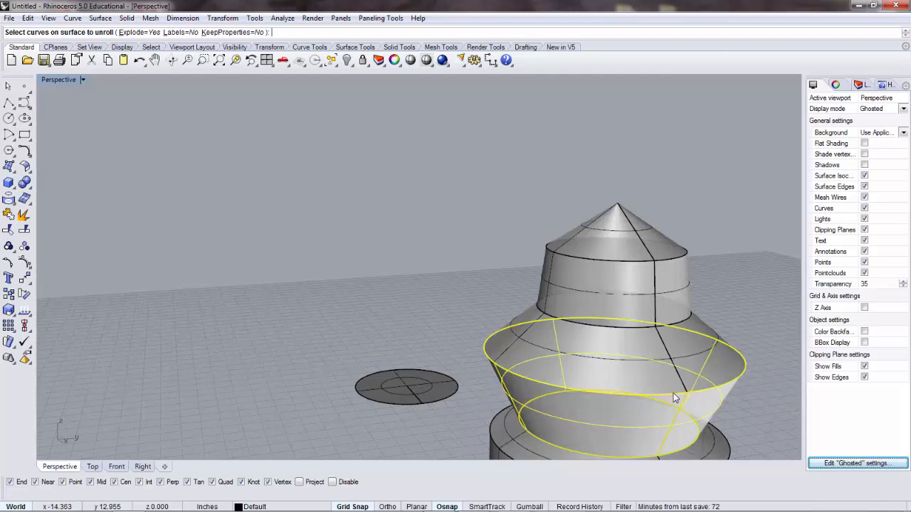
Unroll the selected middle band that narrows from the tower's widest rim down to the neck
key(Return)
scroll(644, 420, down, 5)
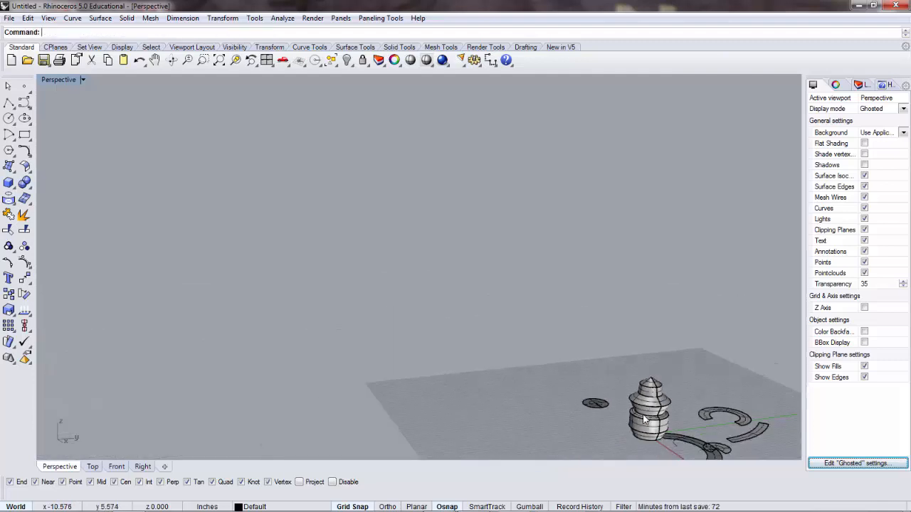
scroll(683, 442, up, 3)
Move the flat arc-shaped surface to the empty grid behind the tower and delete the leftover curve
click(691, 425)
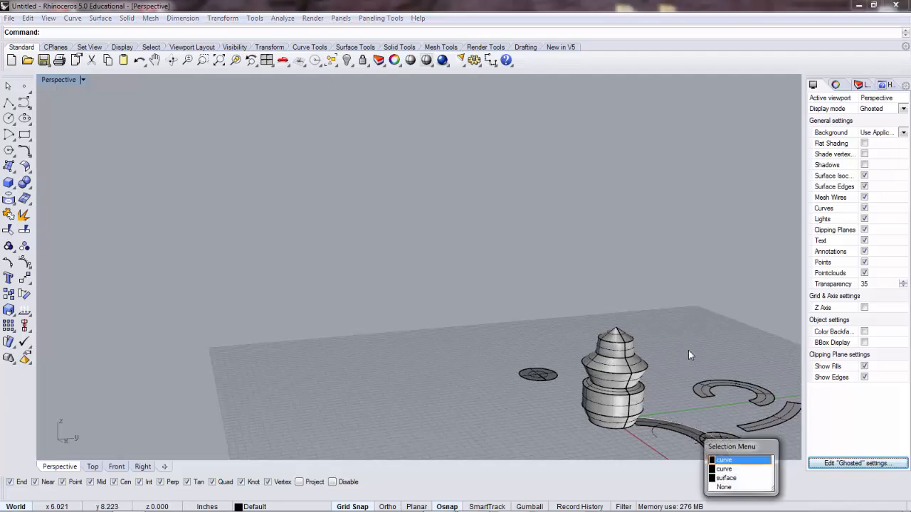
click(723, 467)
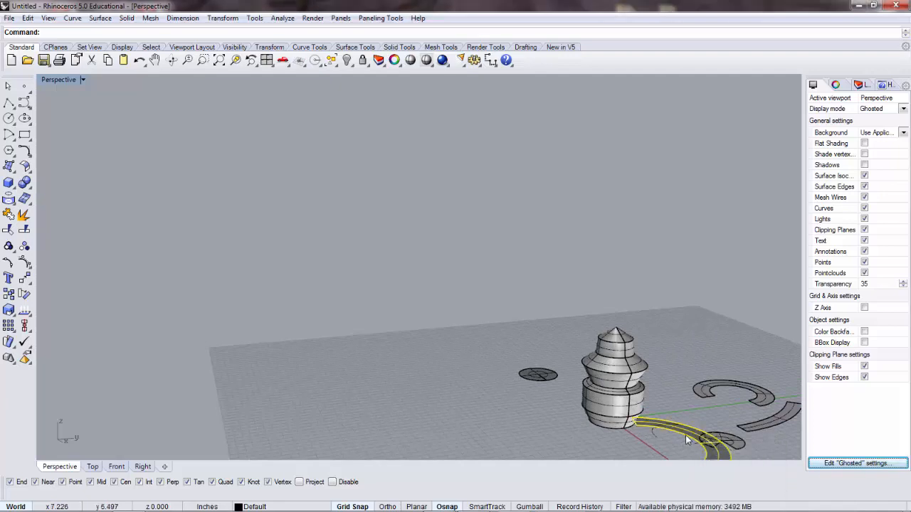
drag(685, 433, 676, 405)
click(673, 409)
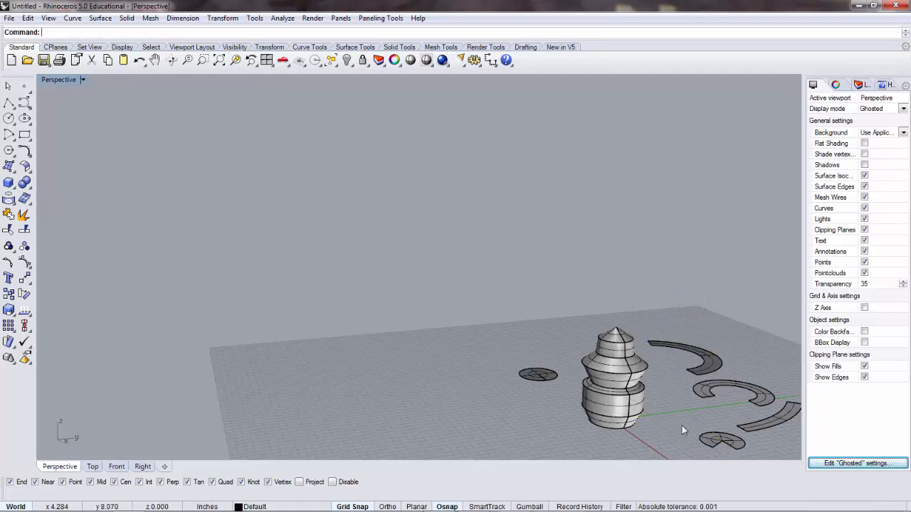
Unroll the narrow sloped ring directly above the tower's large lower cylinder
scroll(635, 400, up, 3)
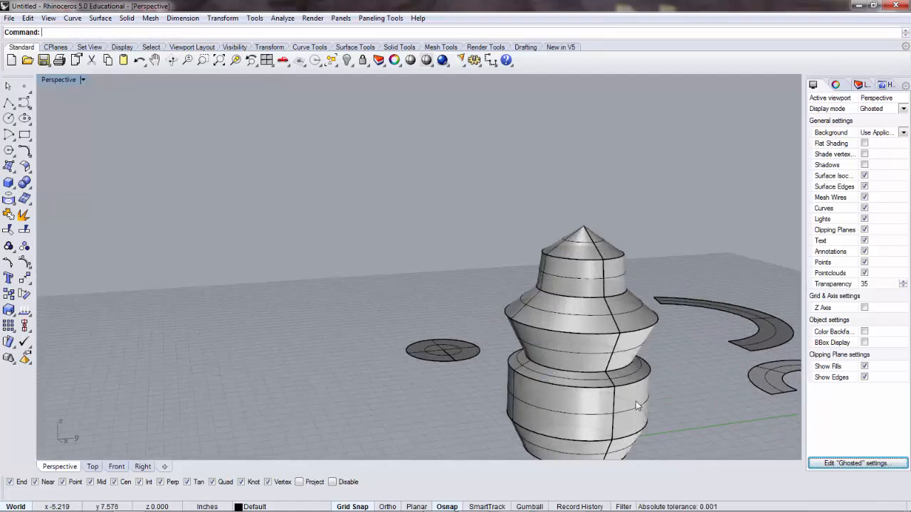
right_click(568, 389)
click(580, 385)
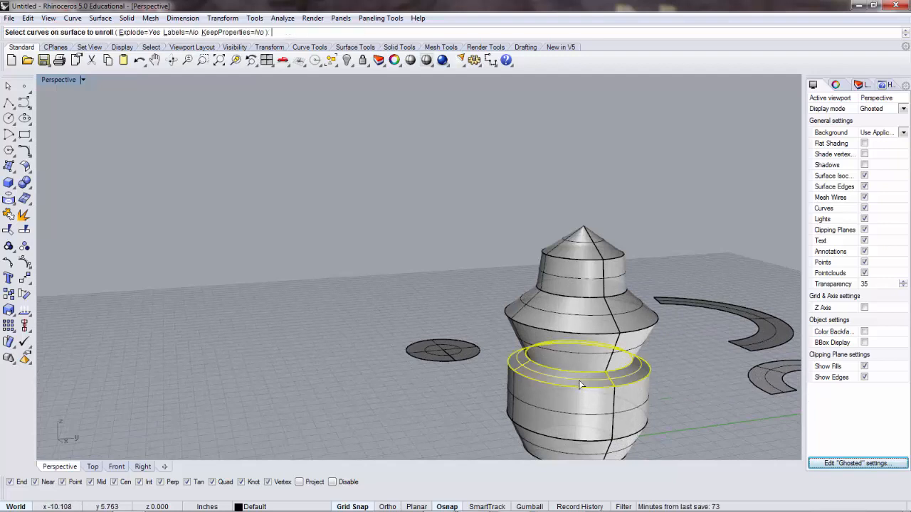
right_click(580, 385)
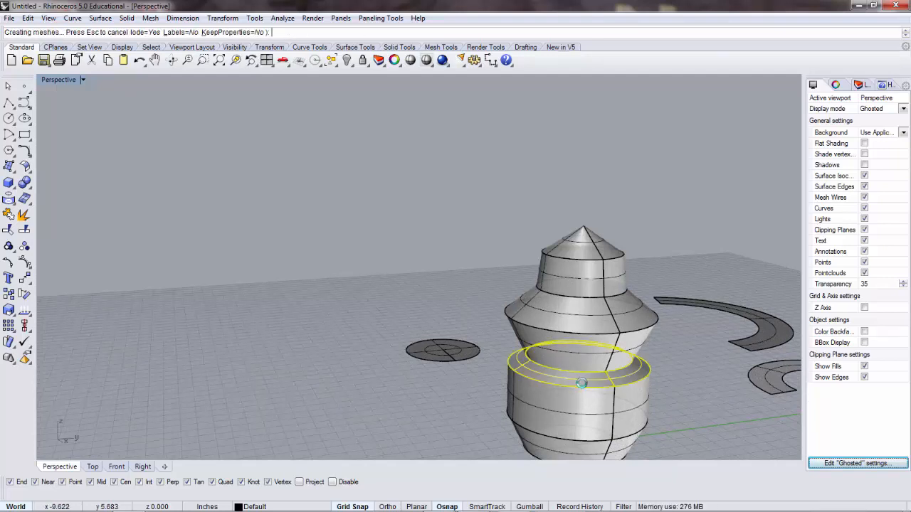
Unroll the same narrow sloped ring above the lower cylinder a second time
scroll(603, 376, up, 3)
right_click(589, 378)
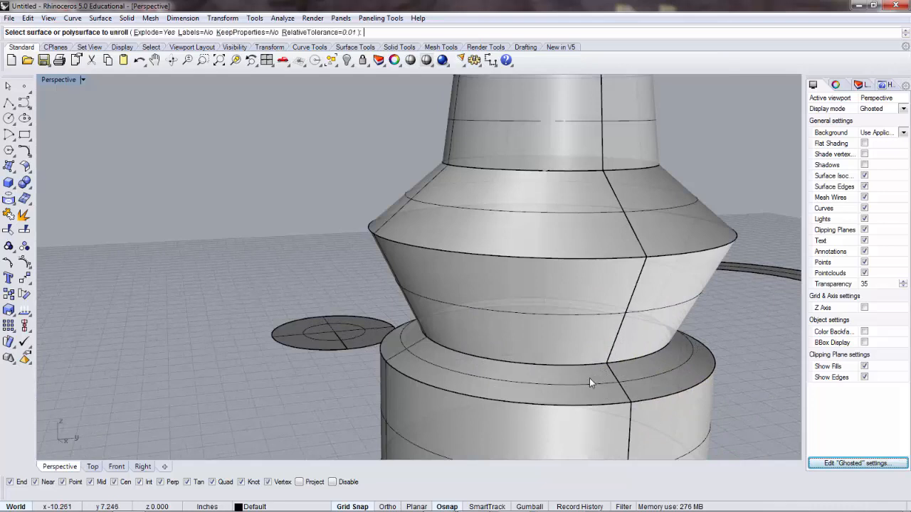
click(571, 378)
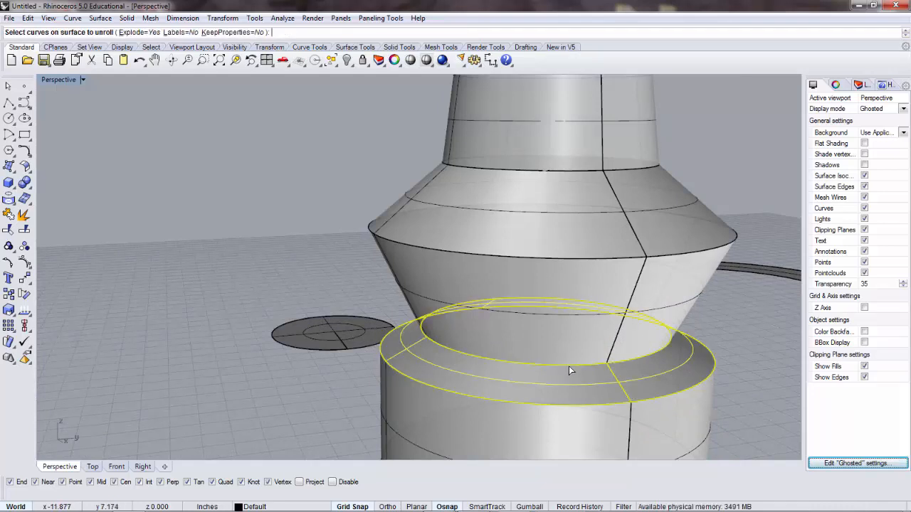
right_click(568, 365)
Move one of the overlapping flat ring surfaces to the empty grid behind the tower
scroll(651, 415, down, 3)
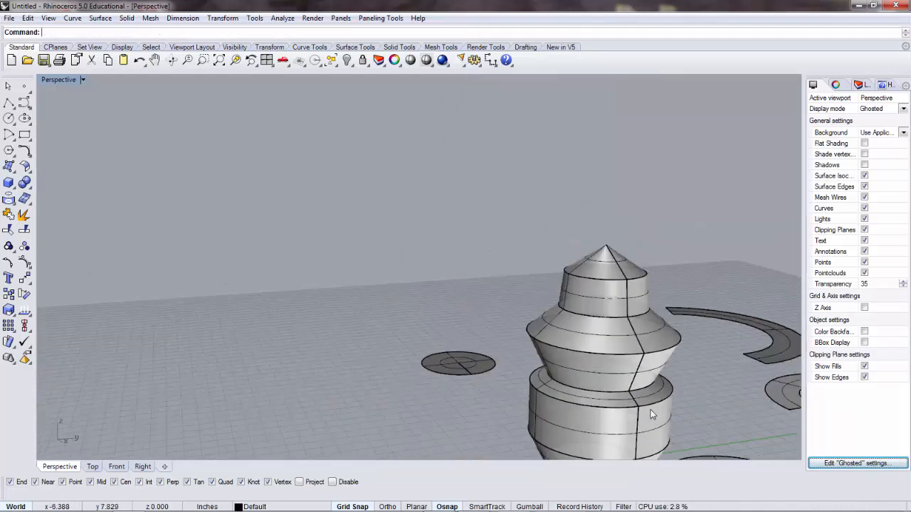
scroll(651, 415, down, 3)
click(678, 429)
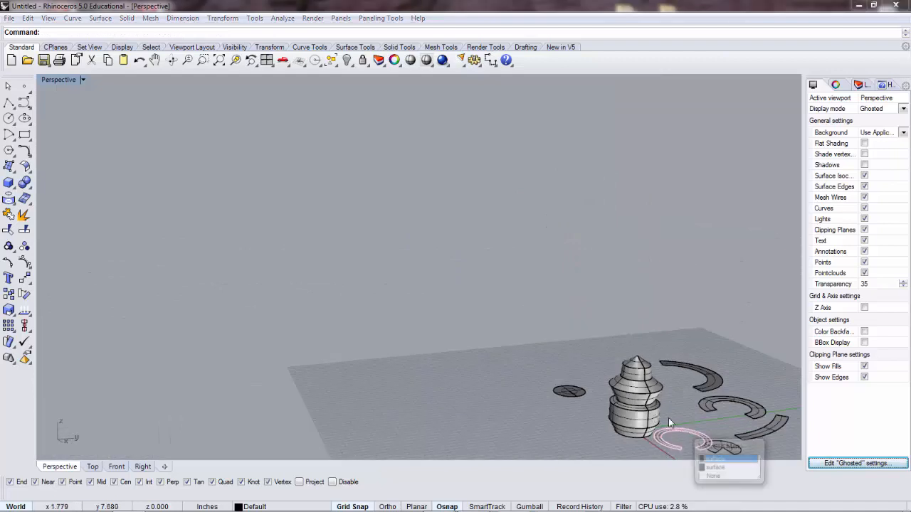
click(719, 469)
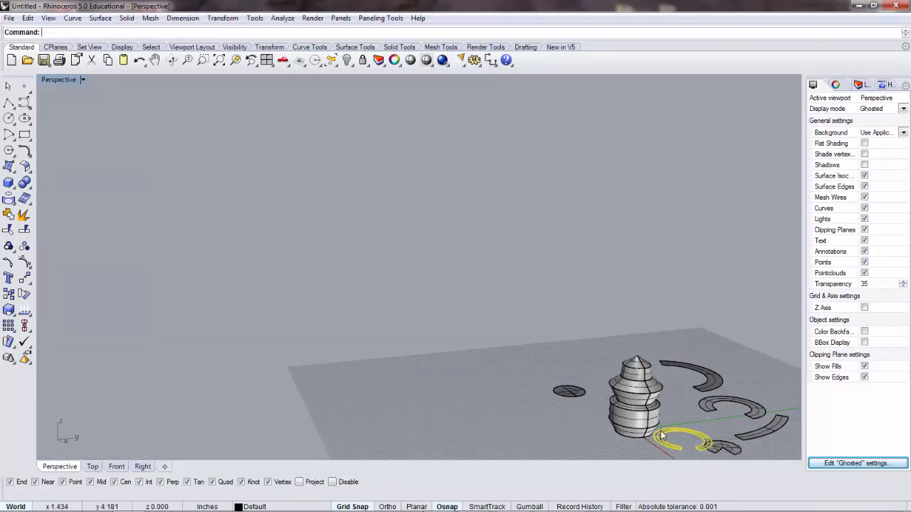
drag(662, 435, 590, 359)
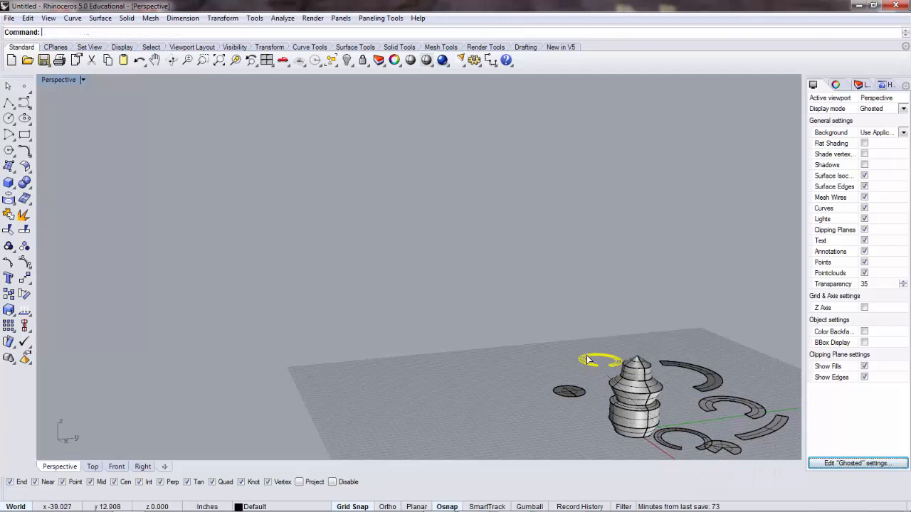
Delete the duplicate flat ring surface and its leftover curve beside the tower's base
key(ctrl+z)
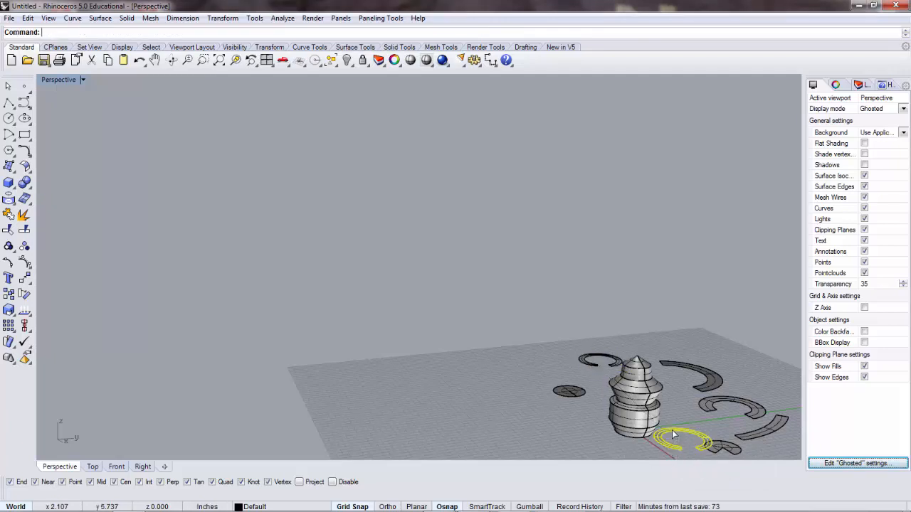
click(677, 447)
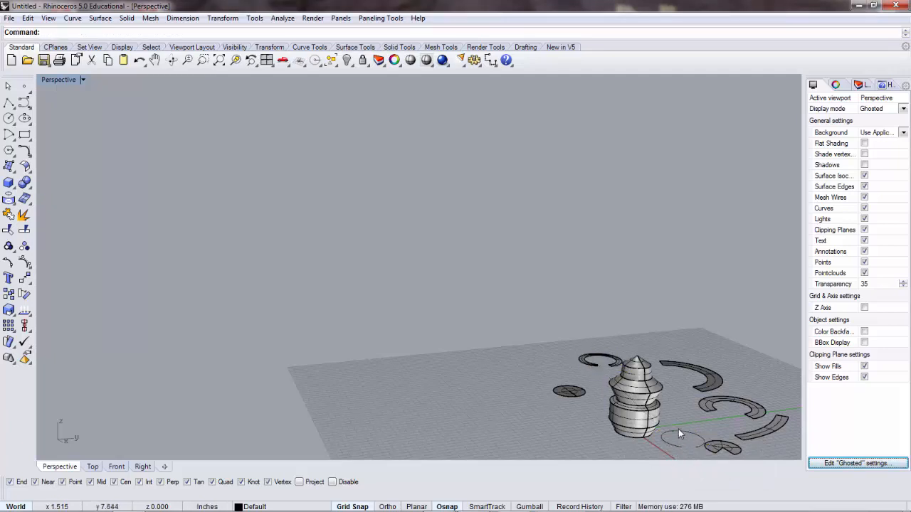
click(679, 431)
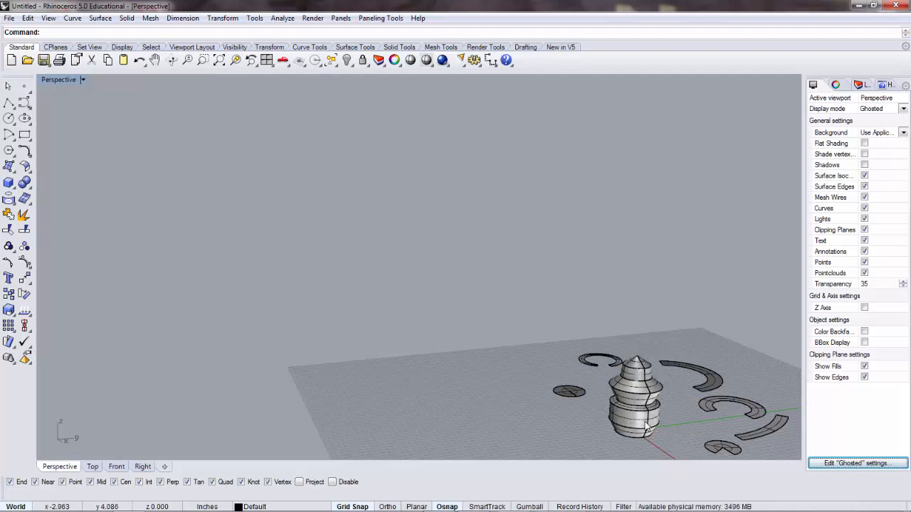
Unroll the large straight cylindrical band in the lower part of the tower
scroll(646, 427, up, 3)
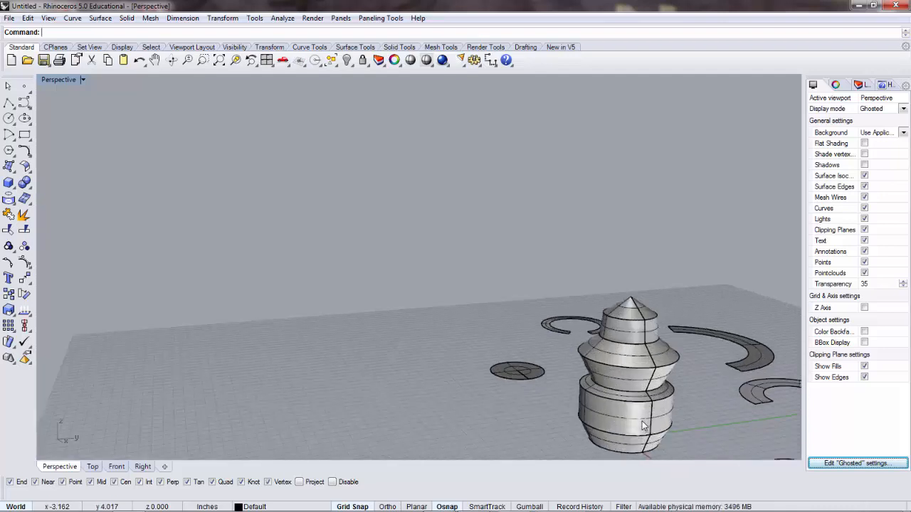
right_click(589, 428)
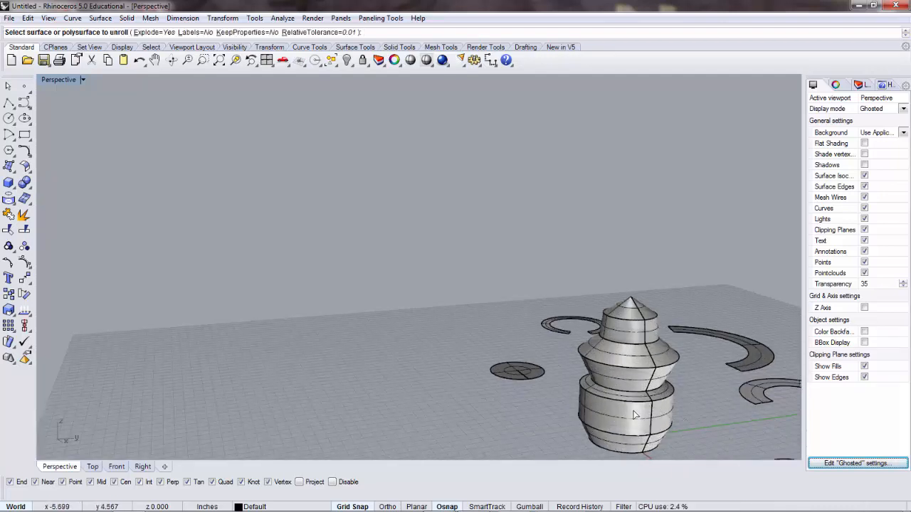
click(634, 415)
scroll(635, 420, up, 3)
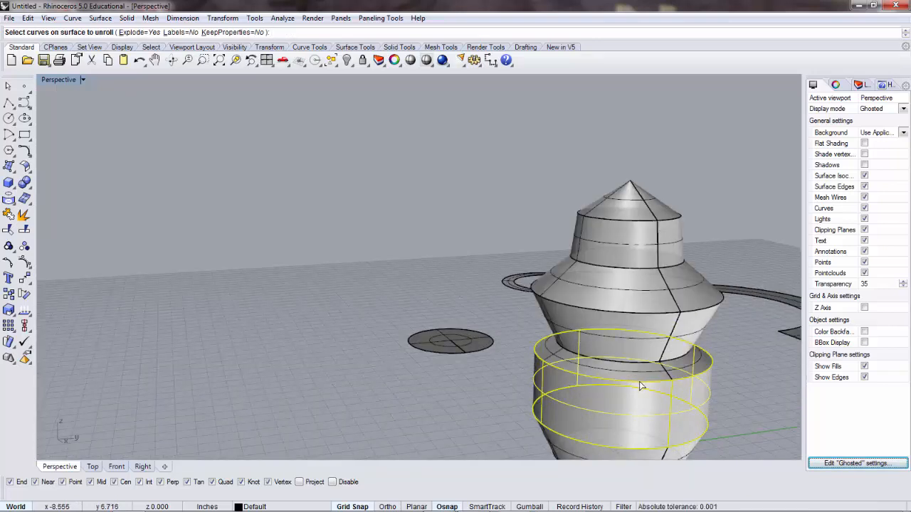
right_click(639, 383)
Move the flat rectangular strip clear of the tower to the empty grid and delete the leftover line
scroll(639, 392, down, 5)
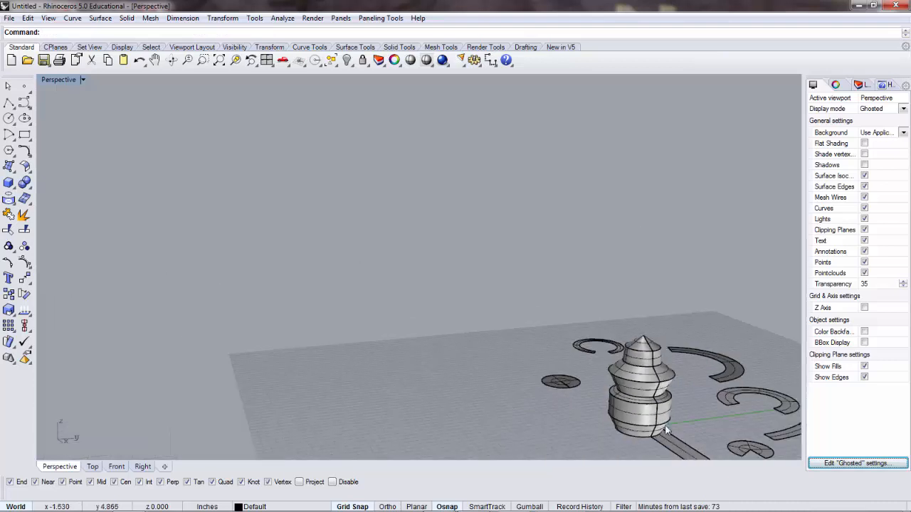
drag(648, 434, 511, 415)
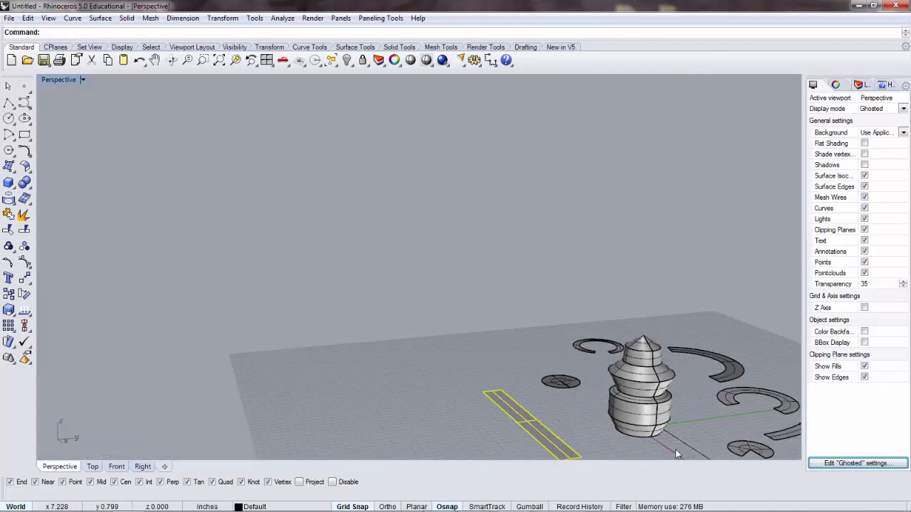
scroll(680, 449, up, 4)
click(688, 435)
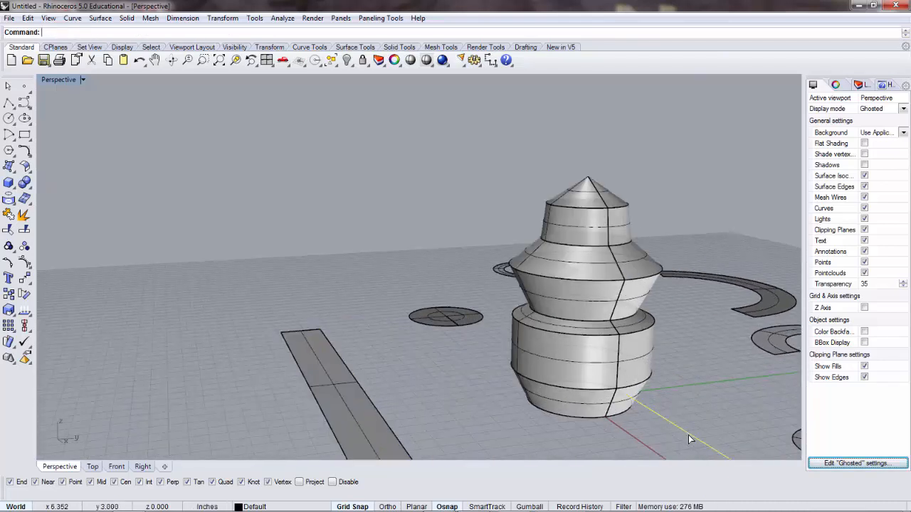
key(Return)
click(573, 393)
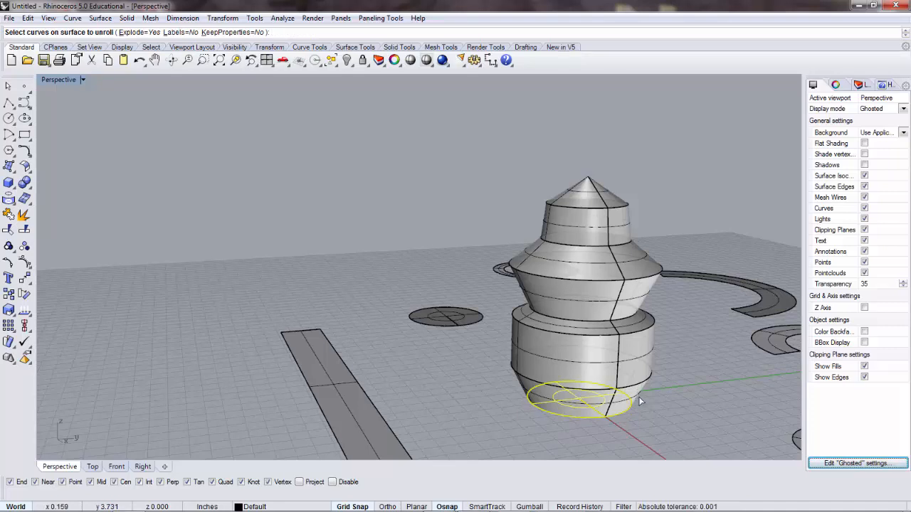
scroll(638, 396, up, 3)
key(Return)
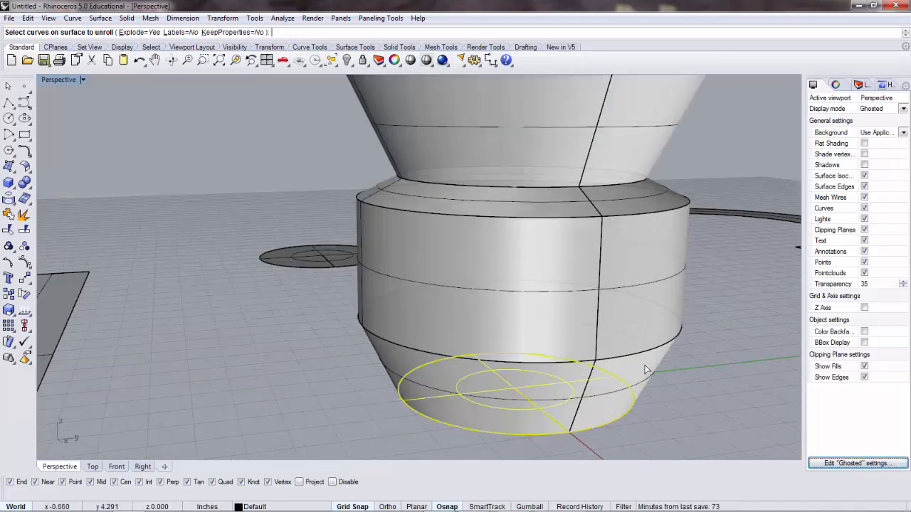
key(Return)
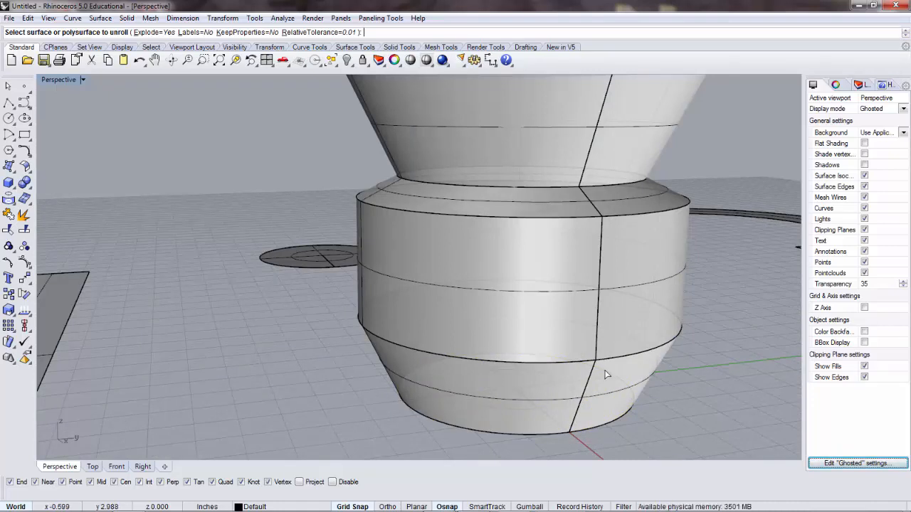
key(Escape)
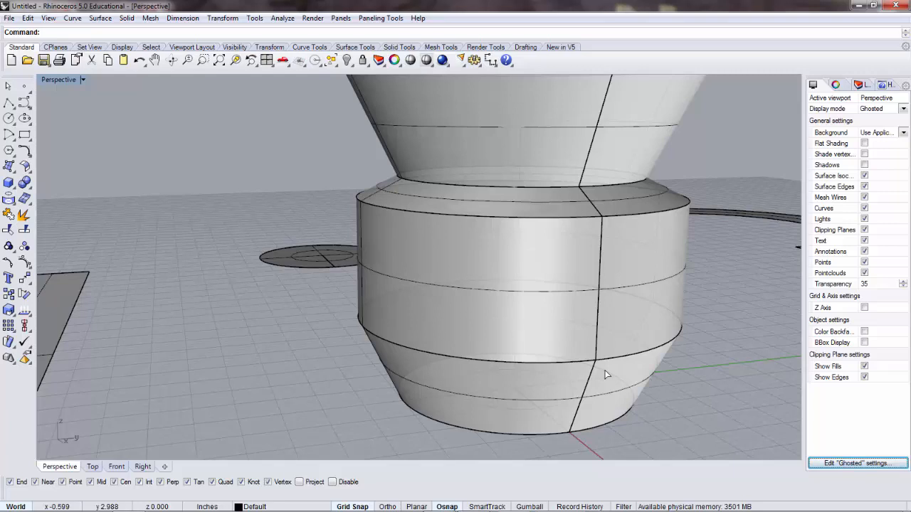
Unroll the lowest tapered band between the cylinder and the tower's base
key(Return)
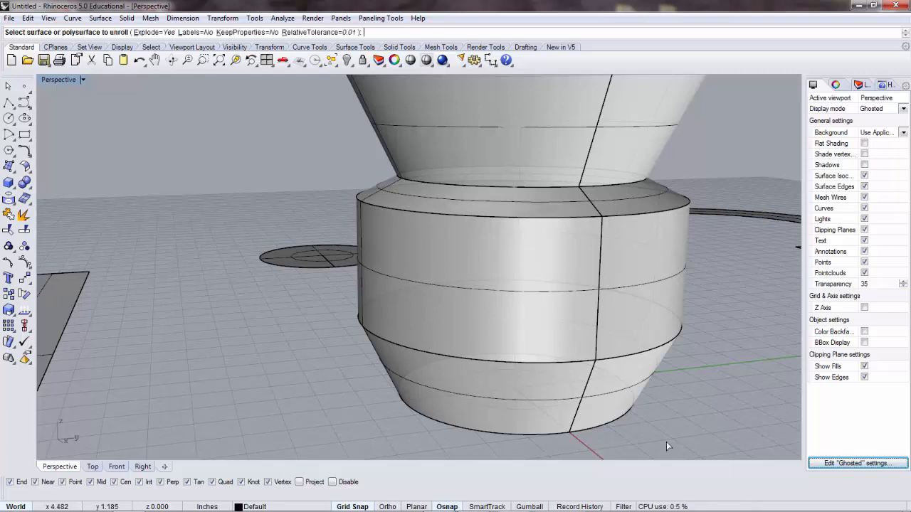
click(637, 378)
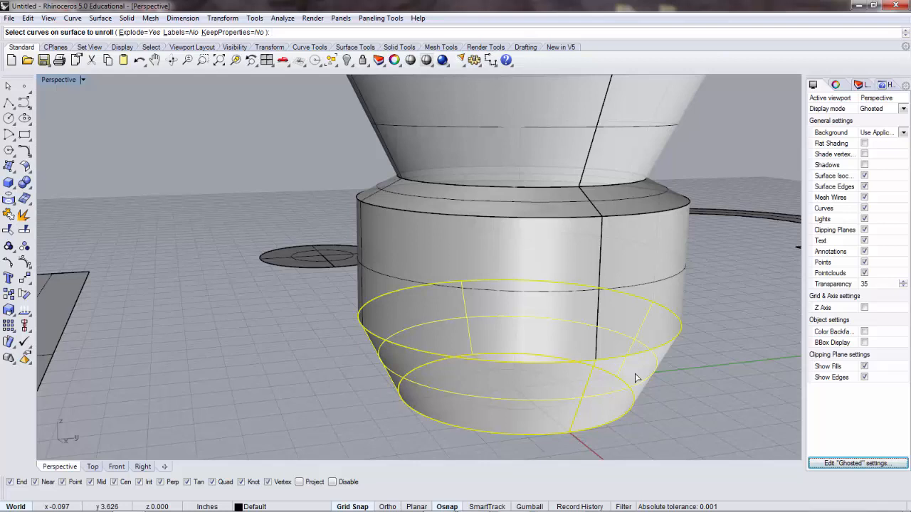
click(615, 359)
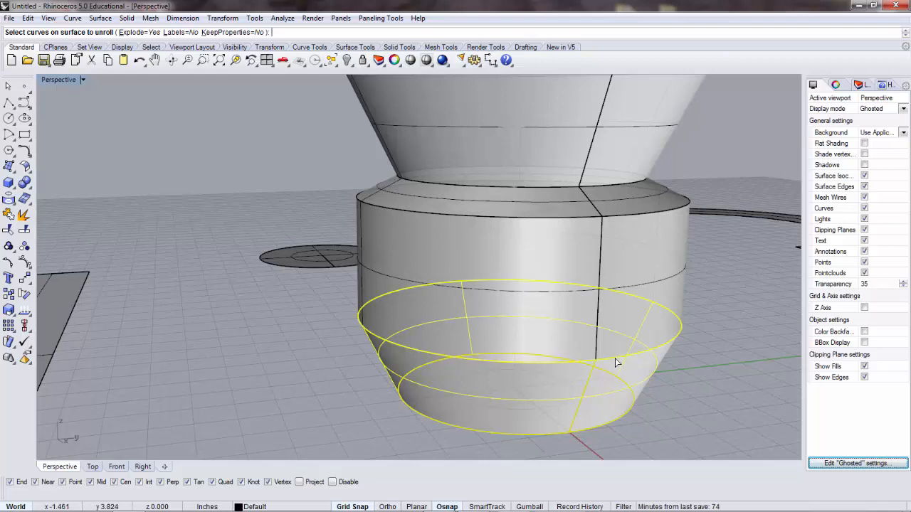
key(Return)
Move the lowest band's flat arc next to the rectangular strip and delete the leftover curve
drag(700, 402, 67, 318)
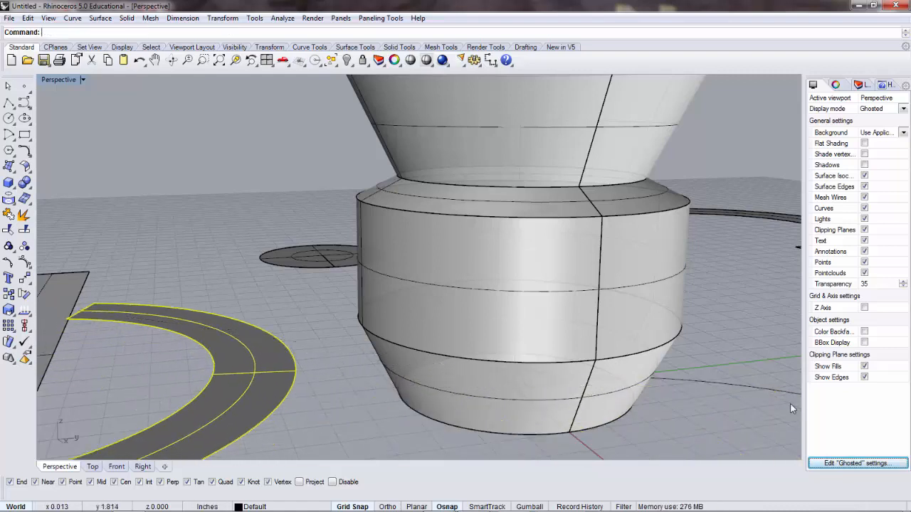
click(741, 390)
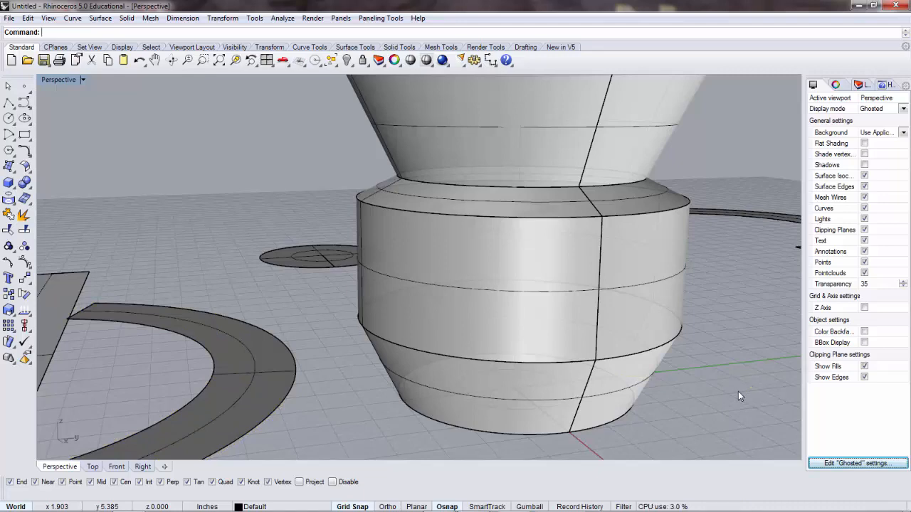
Maximize the Top view with all the unrolled flat patterns in sight
scroll(712, 377, down, 6)
right_drag(652, 370, 584, 402)
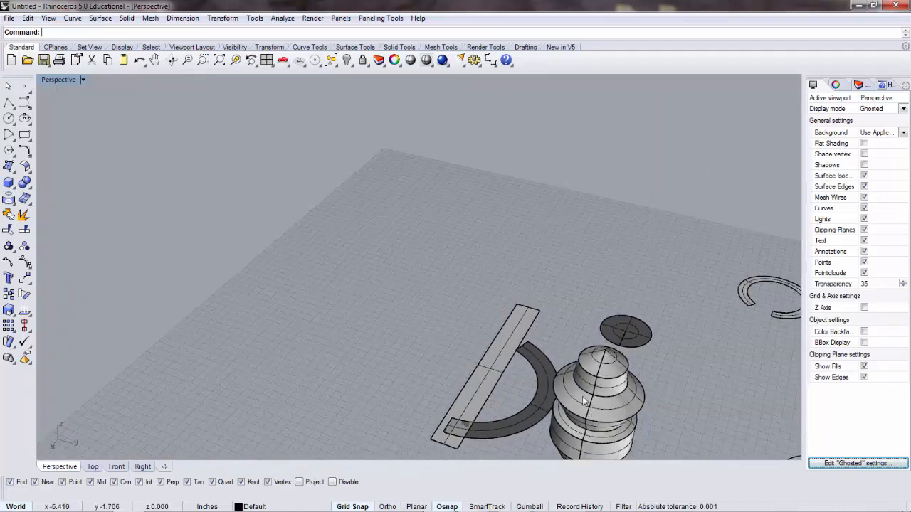
double_click(56, 80)
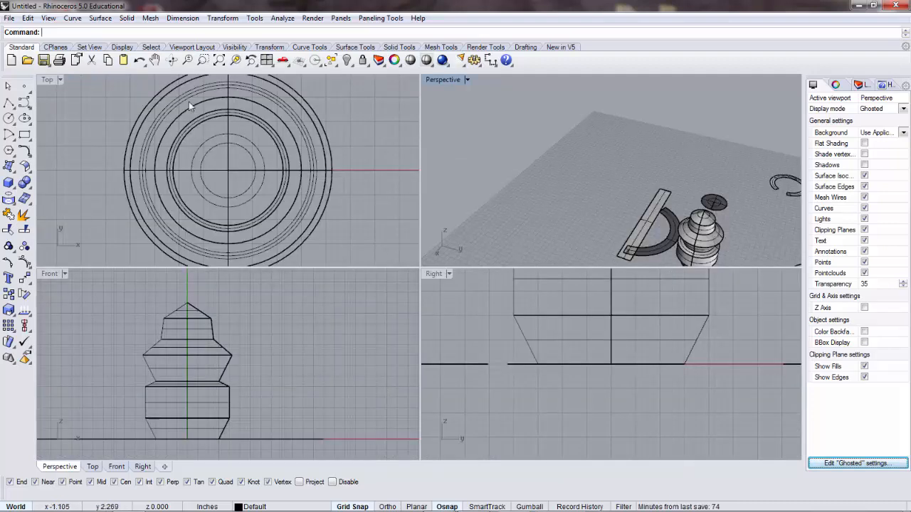
click(54, 79)
scroll(291, 211, down, 5)
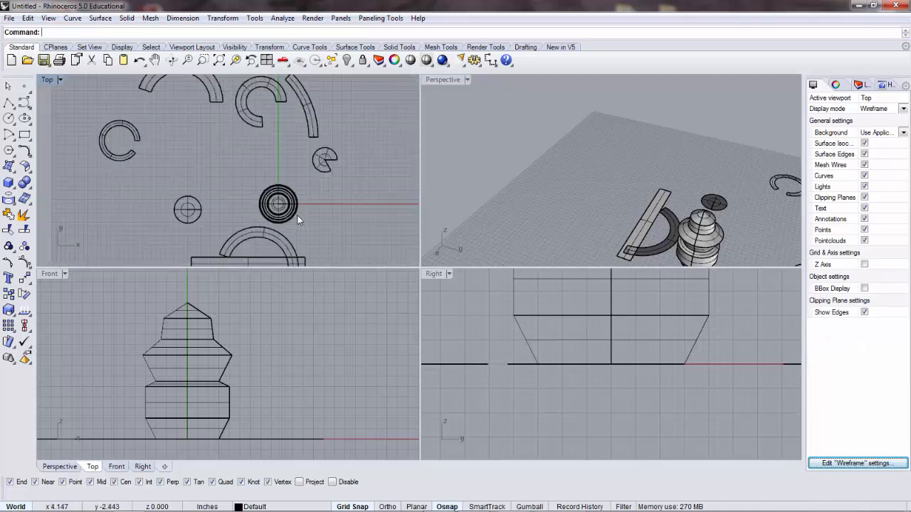
double_click(47, 80)
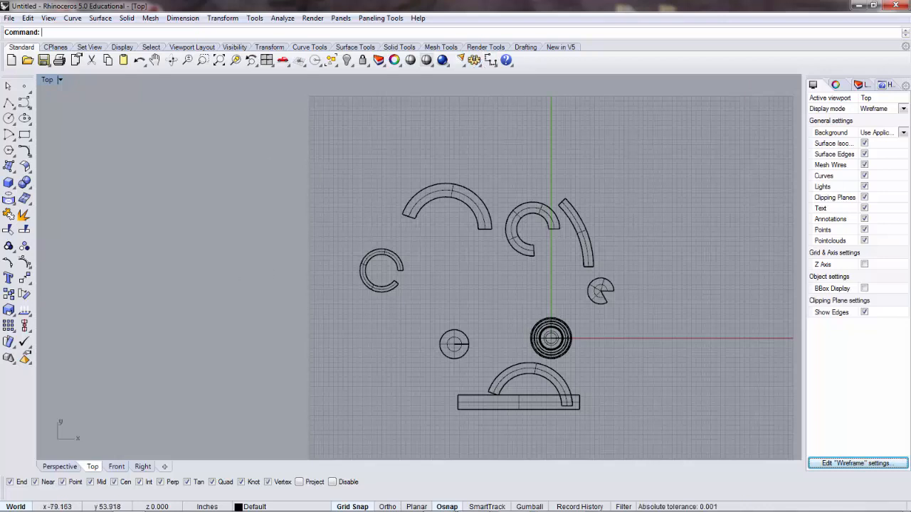
Save the model to the Desktop as a Rhino 5 file named with the author's first name followed by "pattern"
click(8, 19)
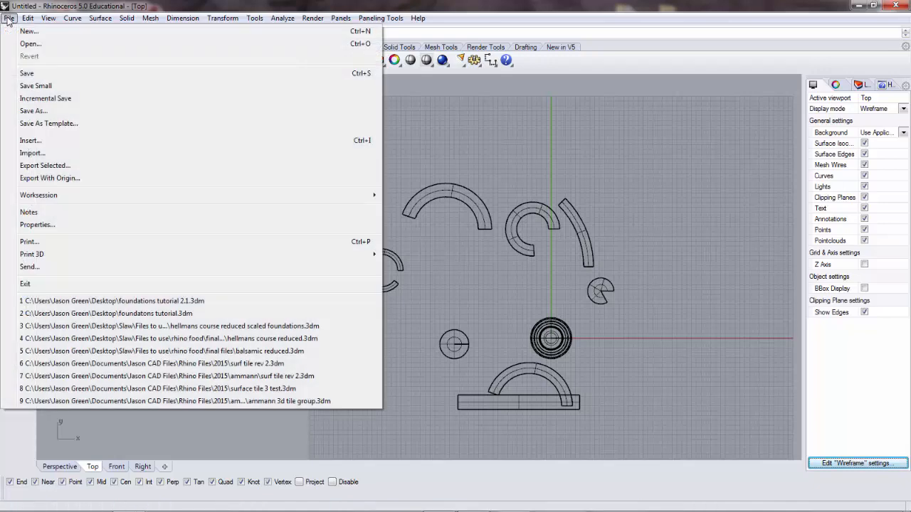
click(26, 112)
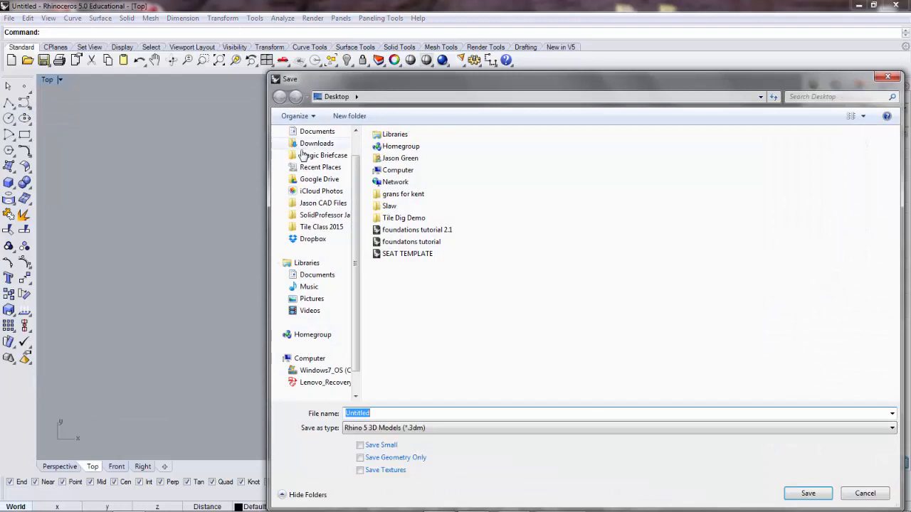
scroll(327, 316, up, 1)
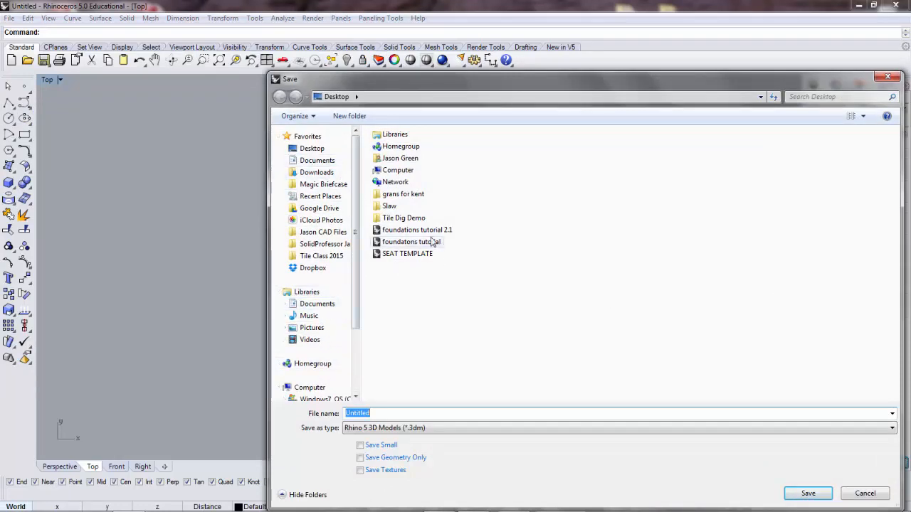
click(310, 150)
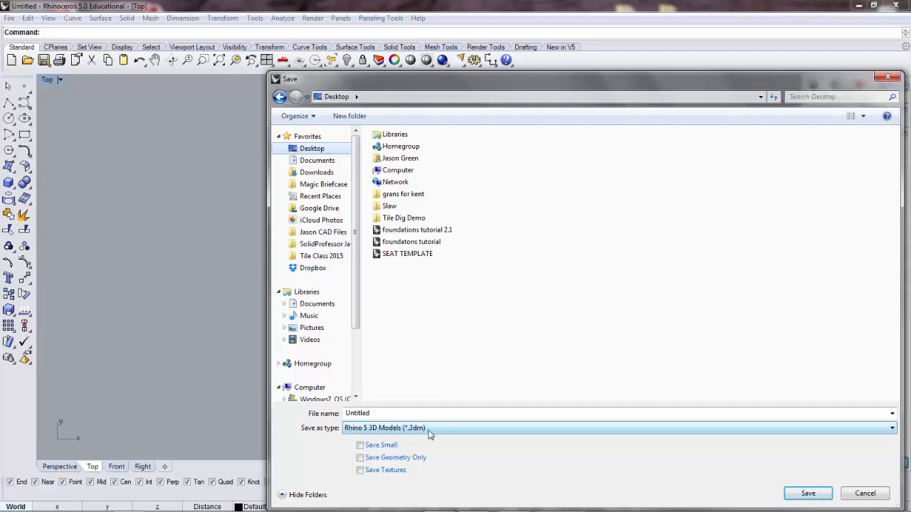
click(396, 412)
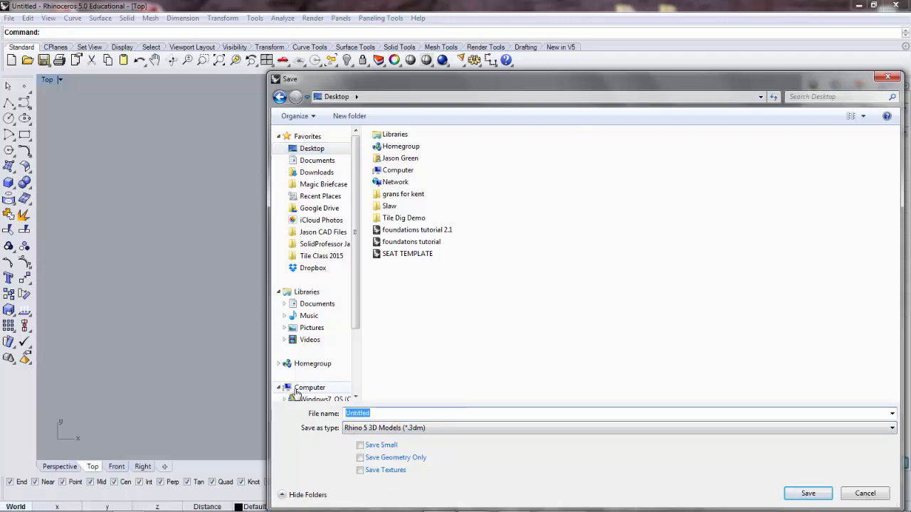
text(jaosn)
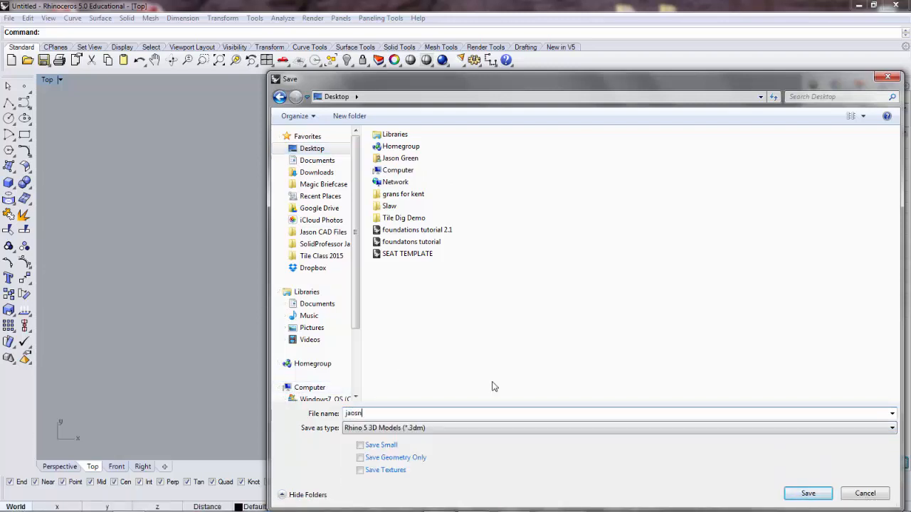
key(BackSpace)
text(s)
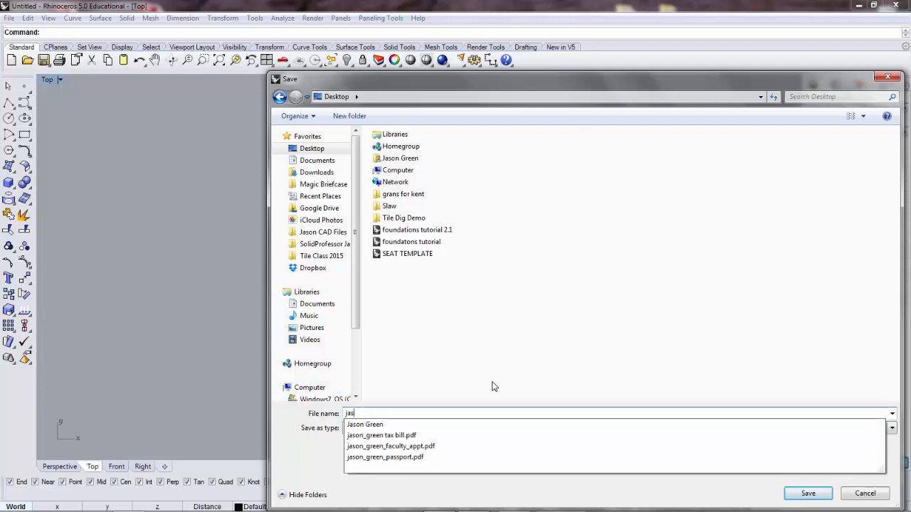
text(on pattern)
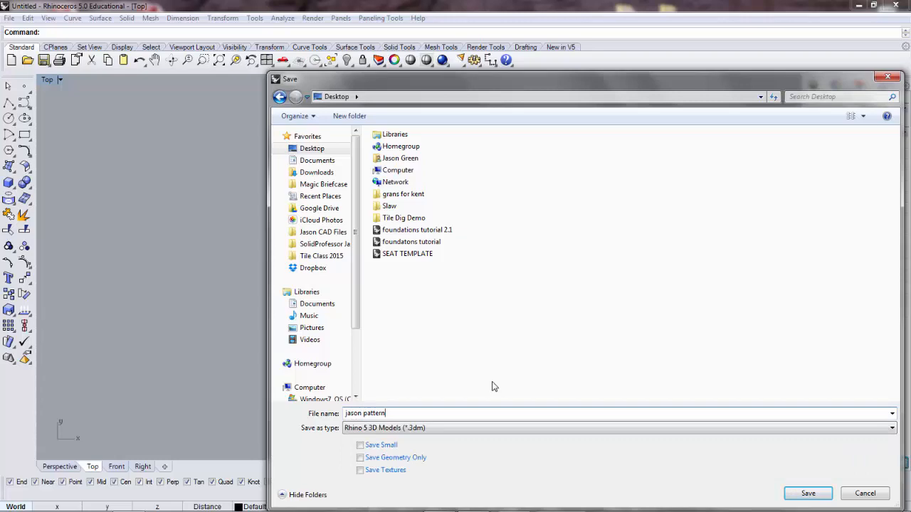
click(808, 493)
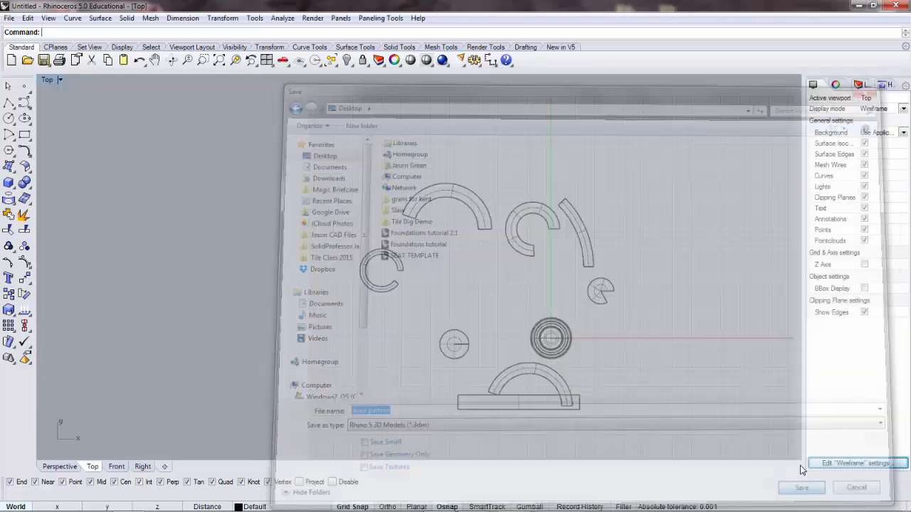
Set the Top view to Ghosted display with all flat patterns and the whole grid in sight
scroll(517, 345, down, 2)
scroll(548, 357, up, 4)
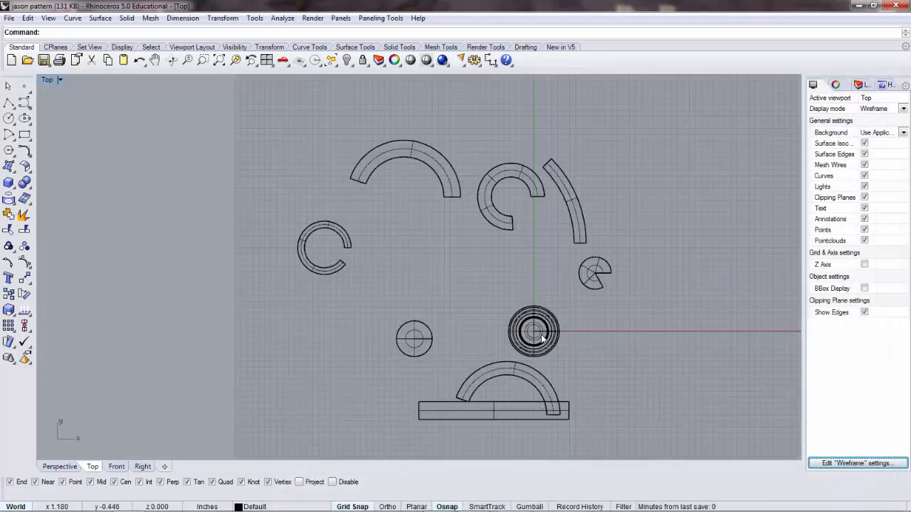
click(539, 351)
click(715, 306)
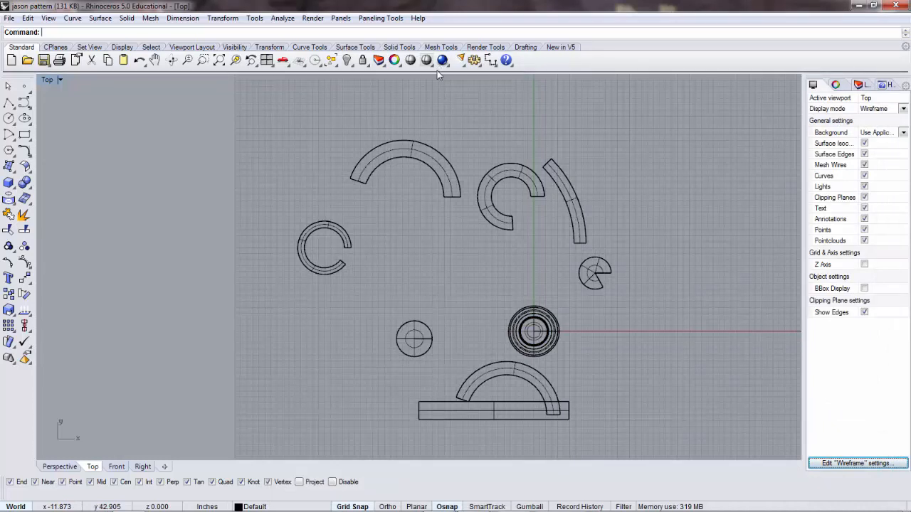
click(431, 66)
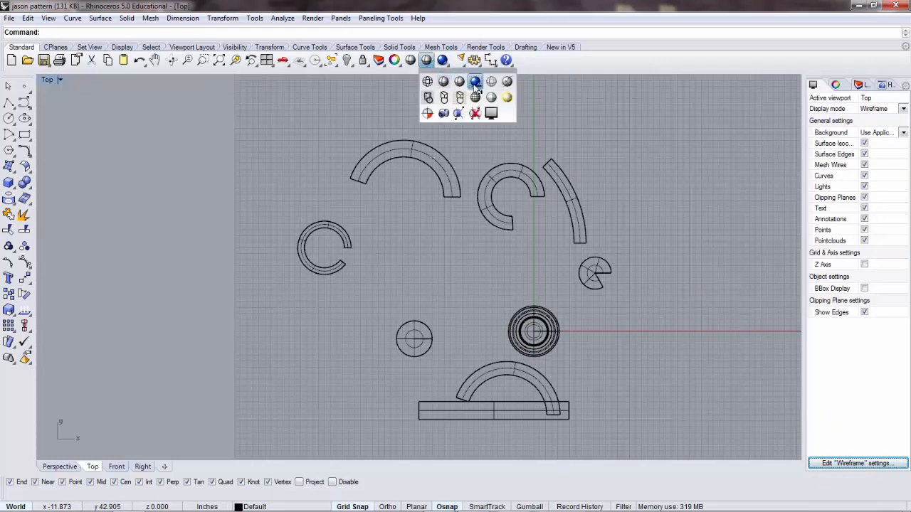
click(491, 82)
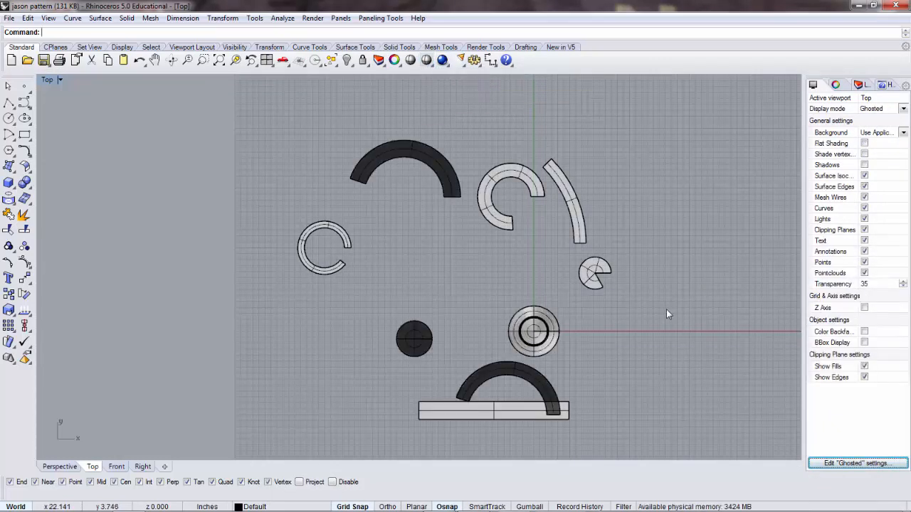
scroll(676, 341, down, 2)
scroll(626, 342, down, 3)
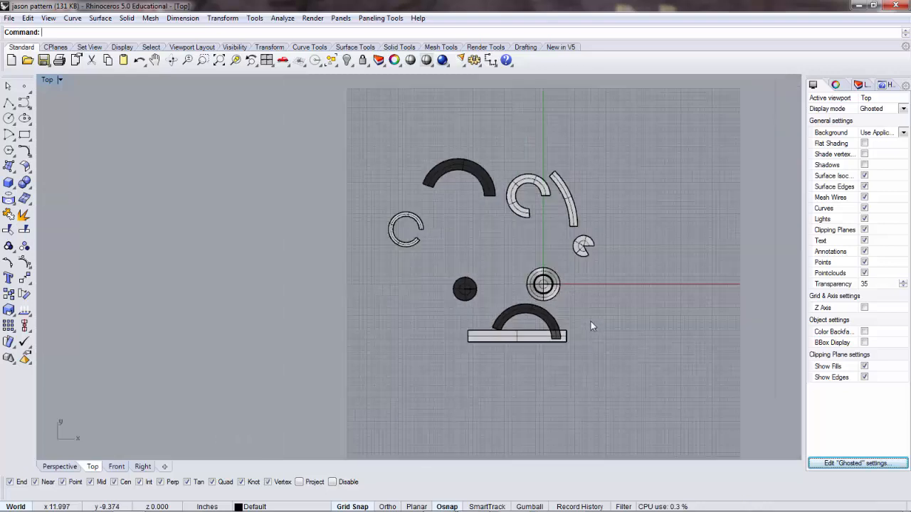
right_drag(626, 323, 585, 327)
right_drag(626, 332, 612, 313)
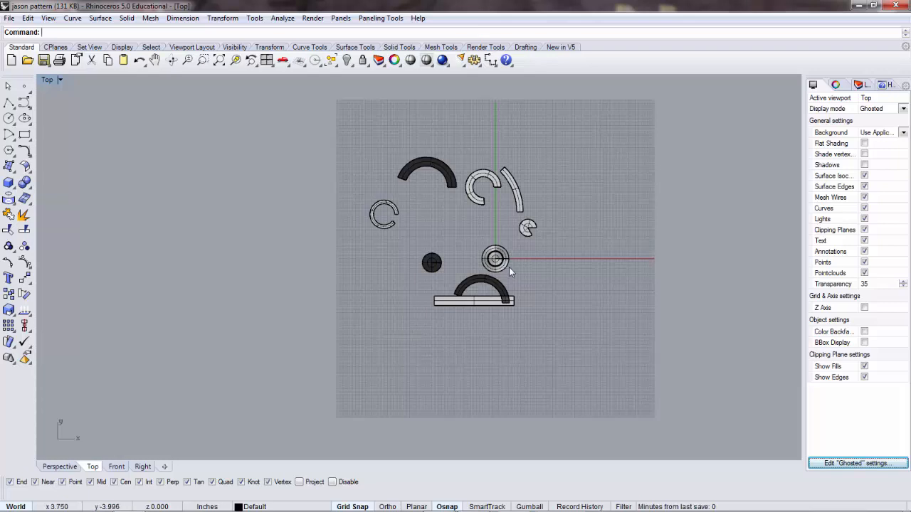
Examine the stacked tower in the four-view layout by selecting its surfaces and its polysurface, then clear the selection
double_click(47, 80)
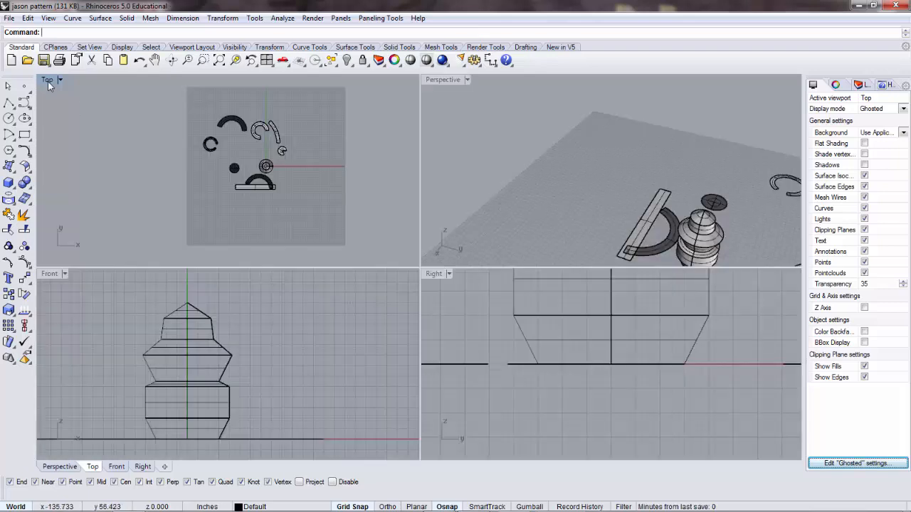
click(698, 245)
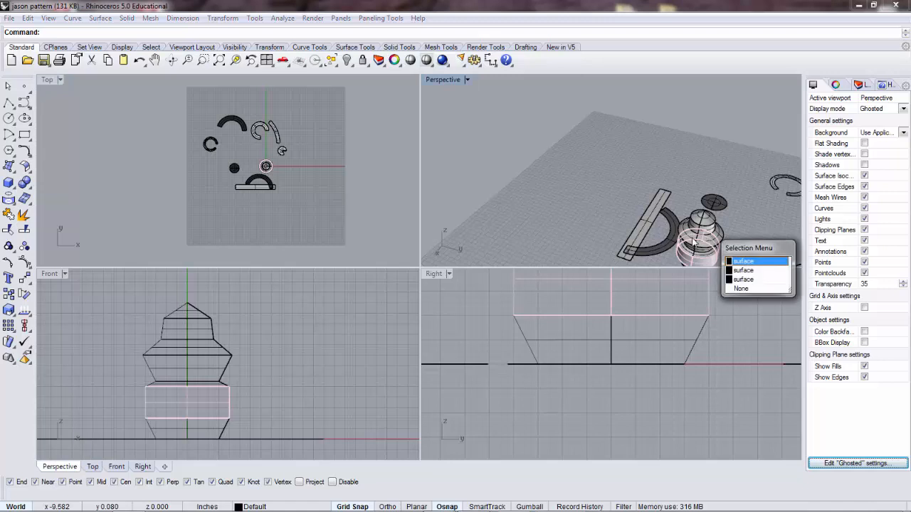
click(702, 245)
click(747, 228)
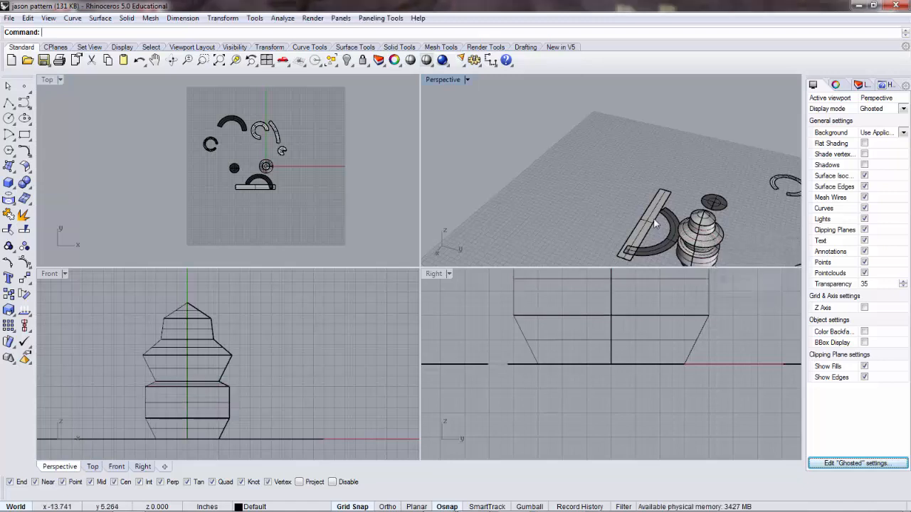
click(265, 171)
click(265, 168)
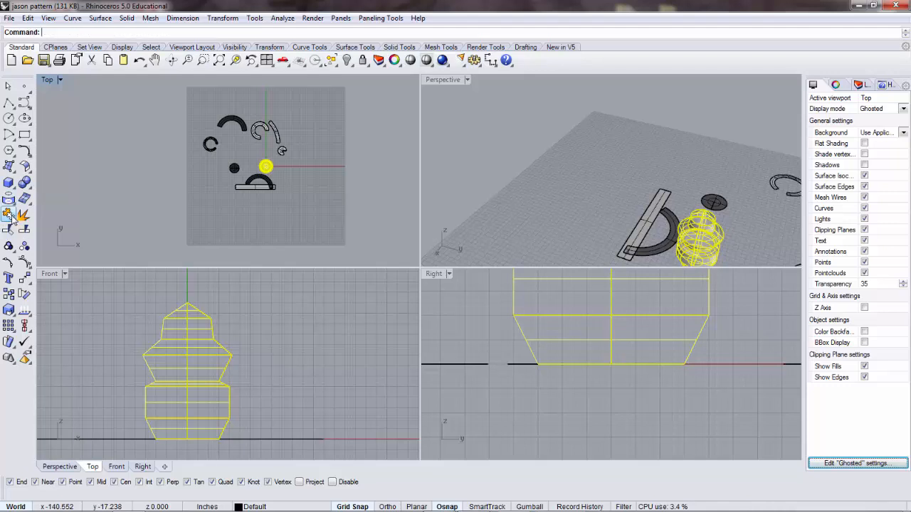
click(519, 166)
click(265, 168)
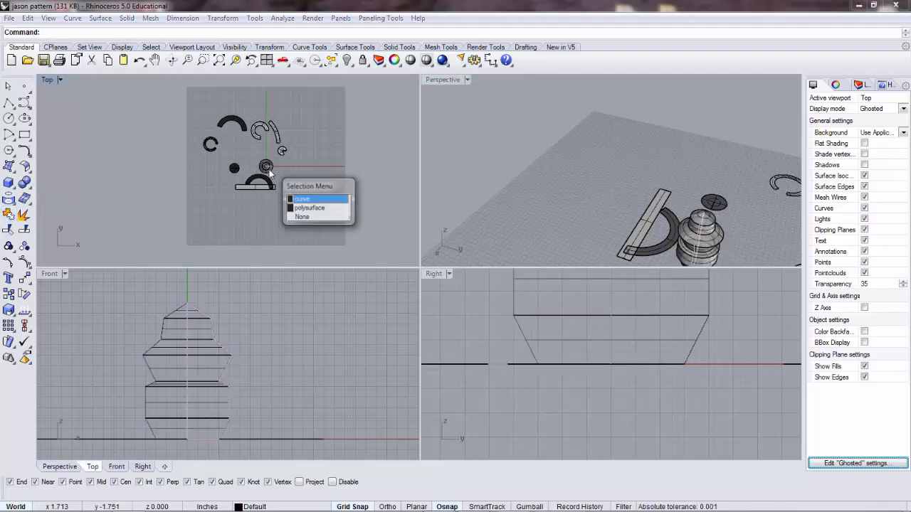
click(323, 207)
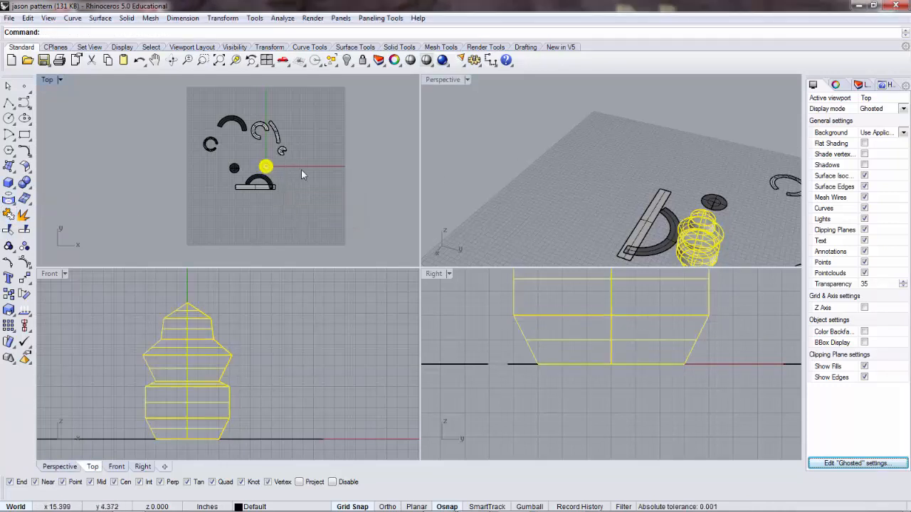
click(317, 182)
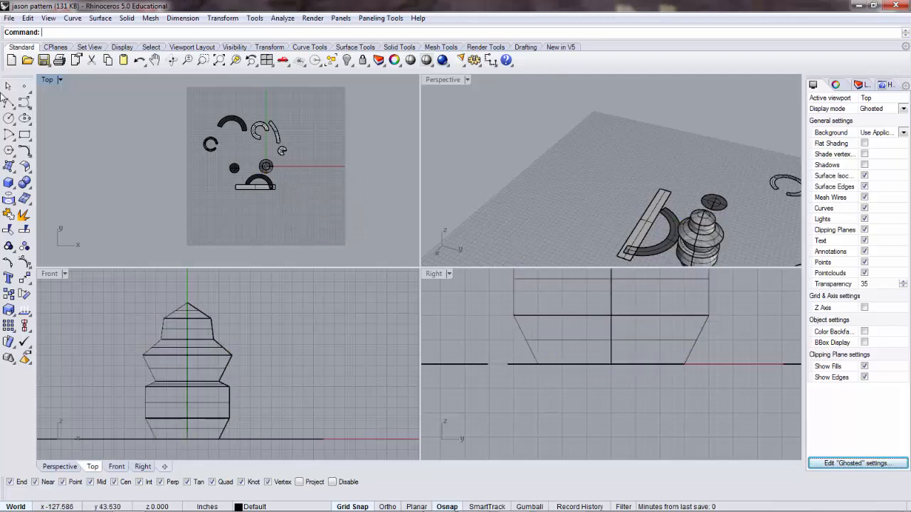
In the maximized Top view, move the lowest band's arc and the rectangular strip beyond the tower along the positive X axis, strip beneath arc
double_click(47, 80)
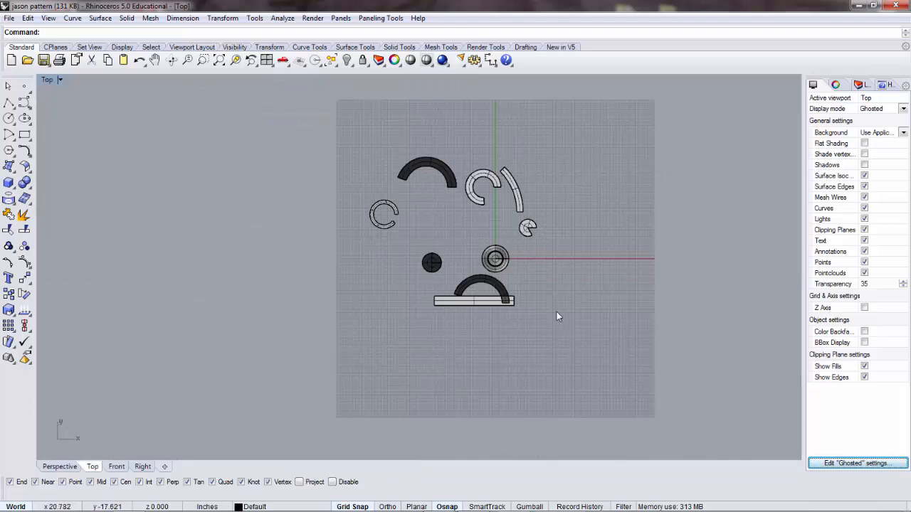
scroll(541, 299, up, 3)
scroll(557, 239, down, 4)
right_drag(557, 239, 328, 252)
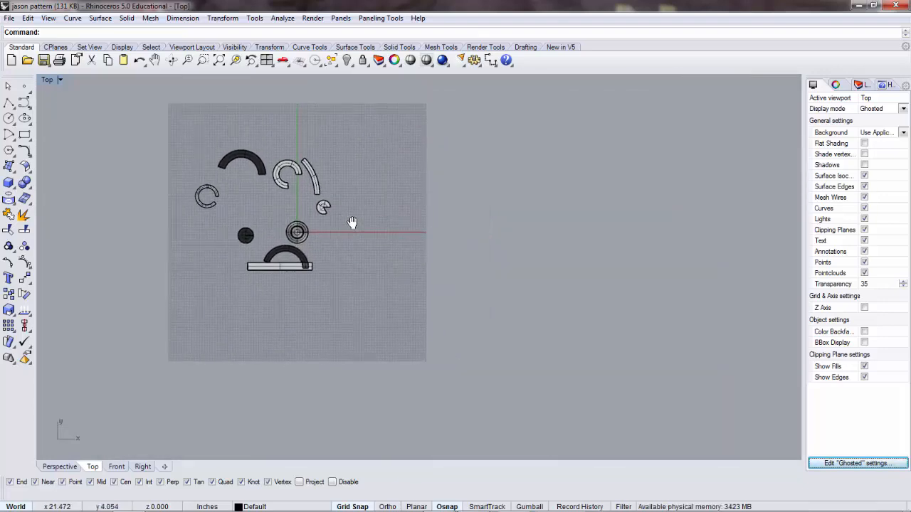
click(323, 207)
drag(323, 207, 330, 207)
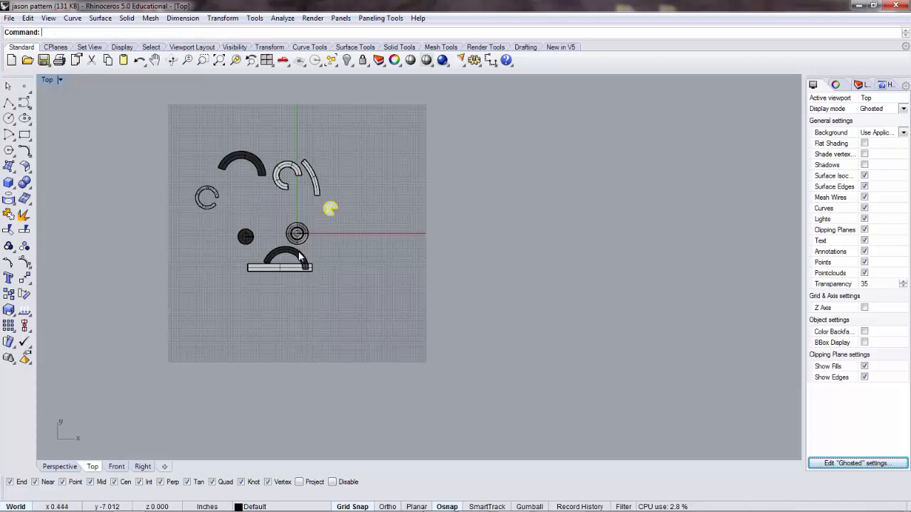
drag(298, 258, 412, 219)
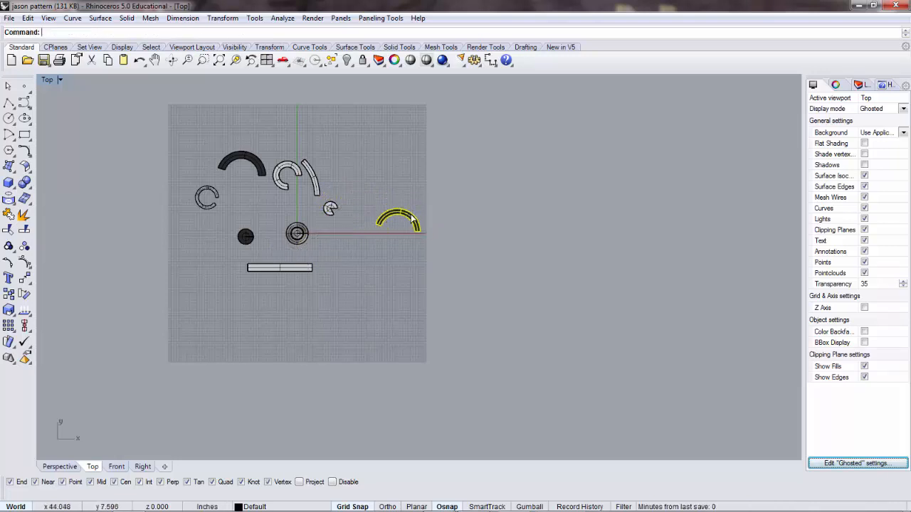
drag(257, 267, 365, 242)
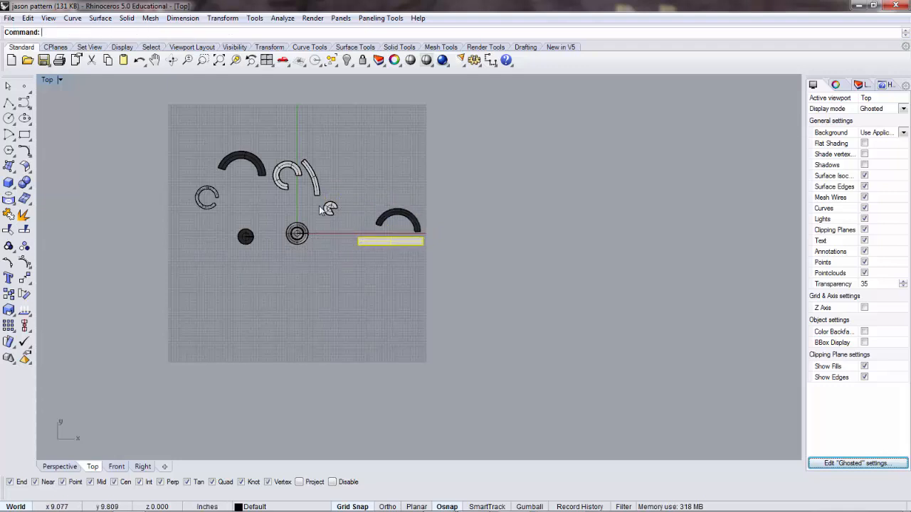
Place the notched cone pattern inside the arc, with the full disc and the shallow curved strip beside it
drag(327, 211, 394, 227)
drag(248, 240, 365, 228)
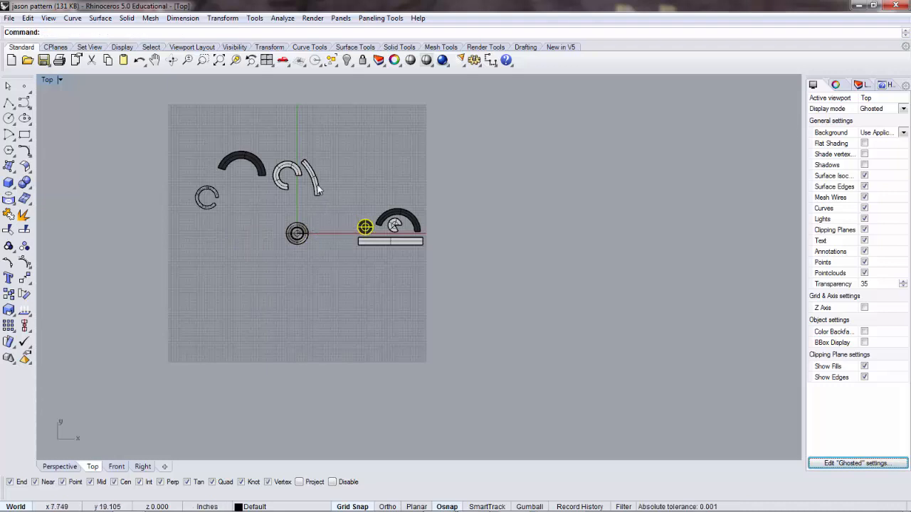
drag(316, 199, 352, 236)
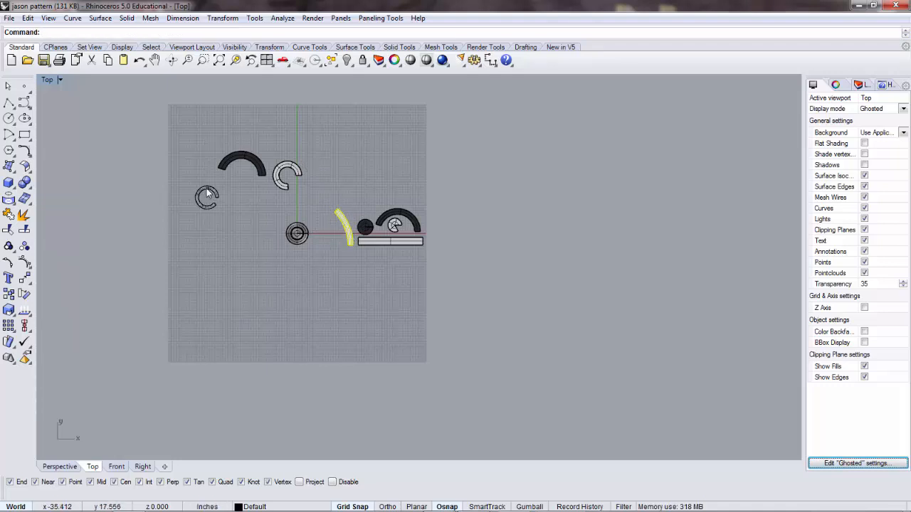
Gather the thin open ring, the wider C-shaped ring and the large dark arc above the other patterns without overlaps
drag(206, 194, 357, 200)
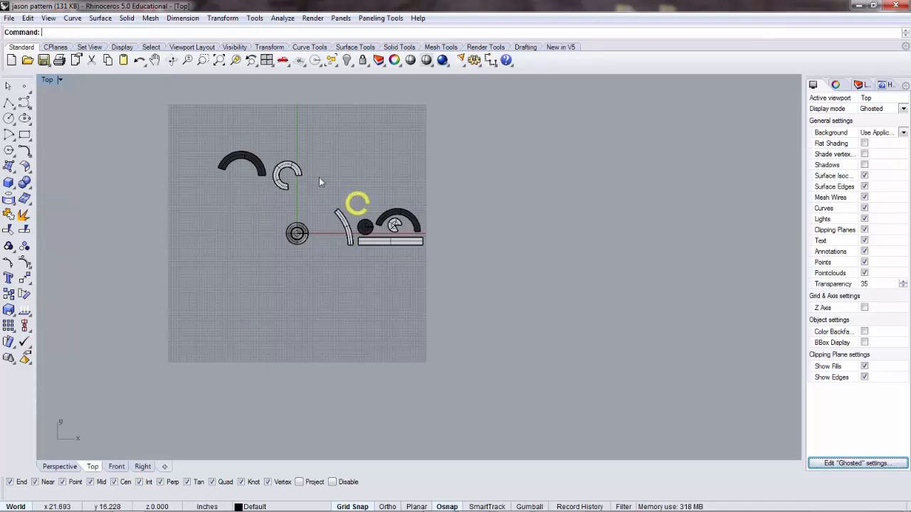
drag(287, 166, 386, 187)
drag(253, 162, 430, 193)
scroll(429, 192, up, 10)
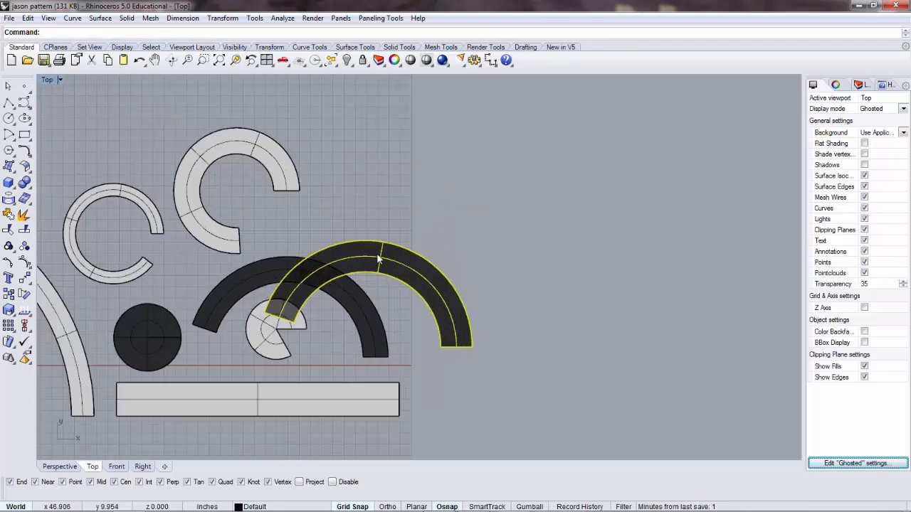
drag(377, 261, 382, 186)
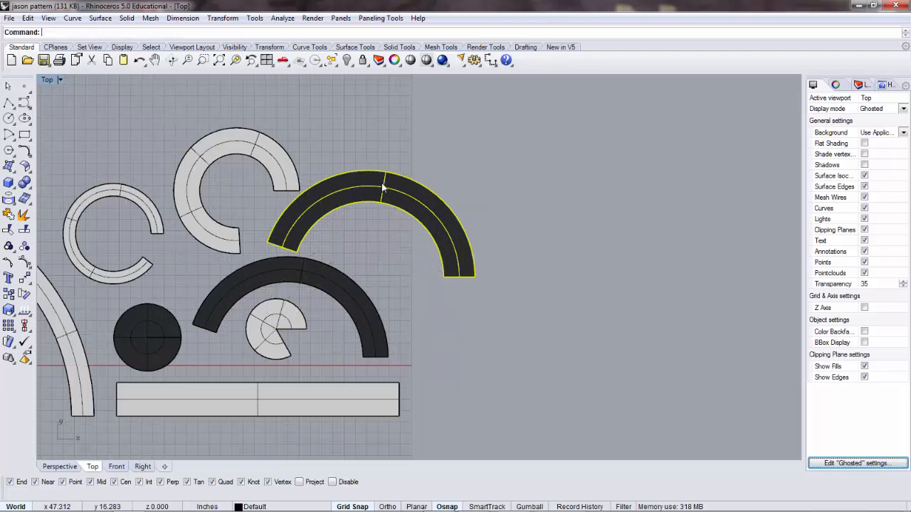
Dimension the layout's overall height from the wide C-shaped ring's top quadrant to the rectangular strip's lower edge, then delete the dimension
click(492, 61)
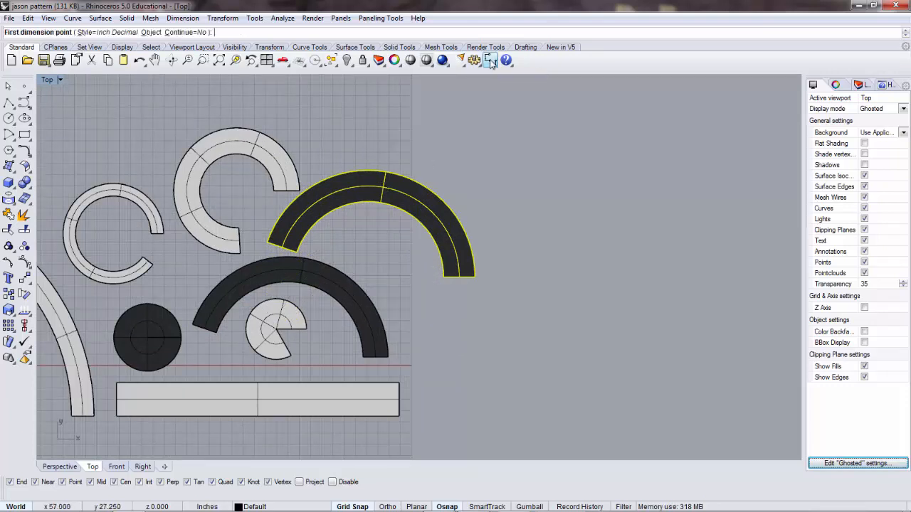
click(236, 128)
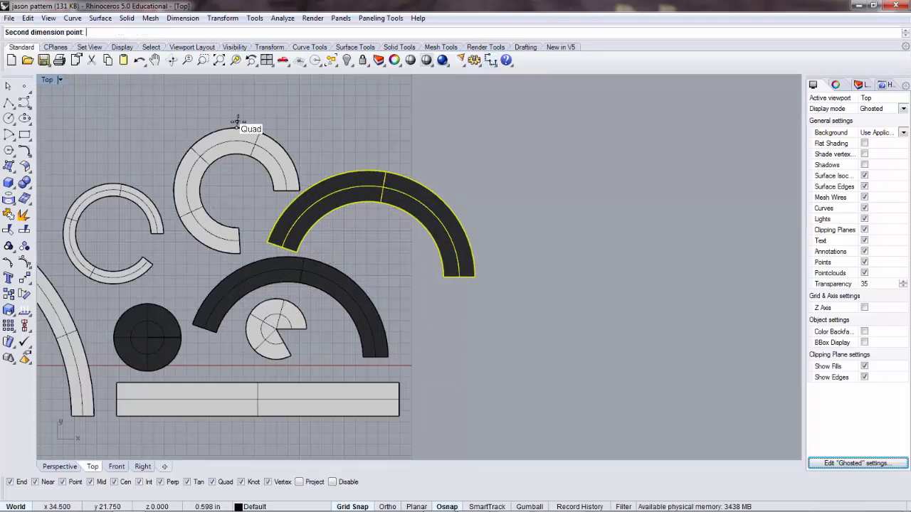
click(235, 415)
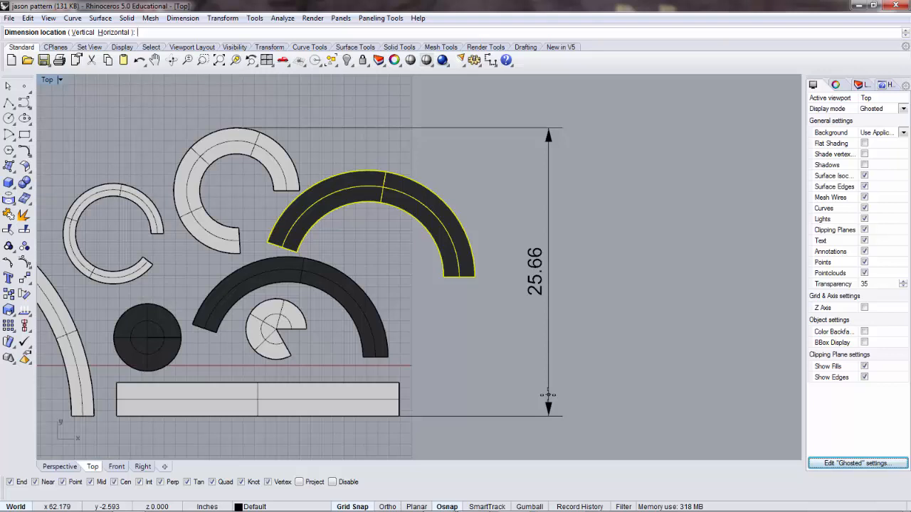
click(547, 395)
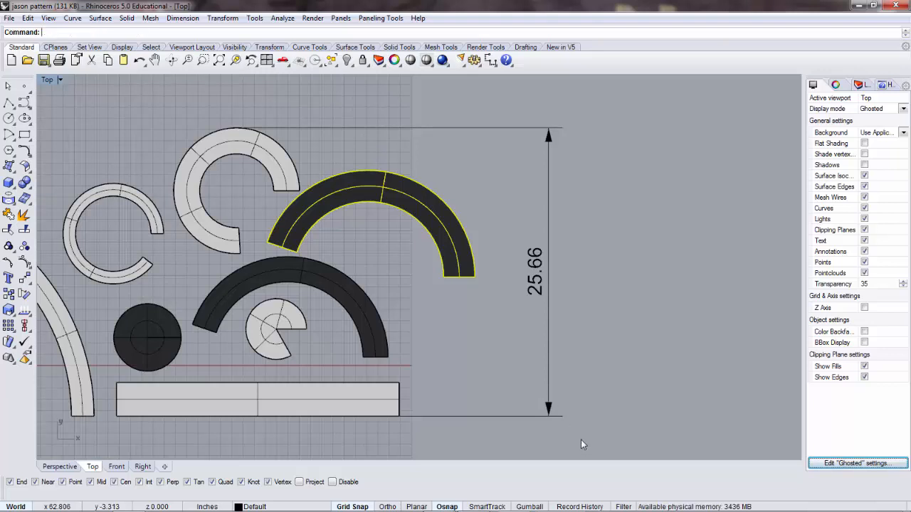
click(537, 280)
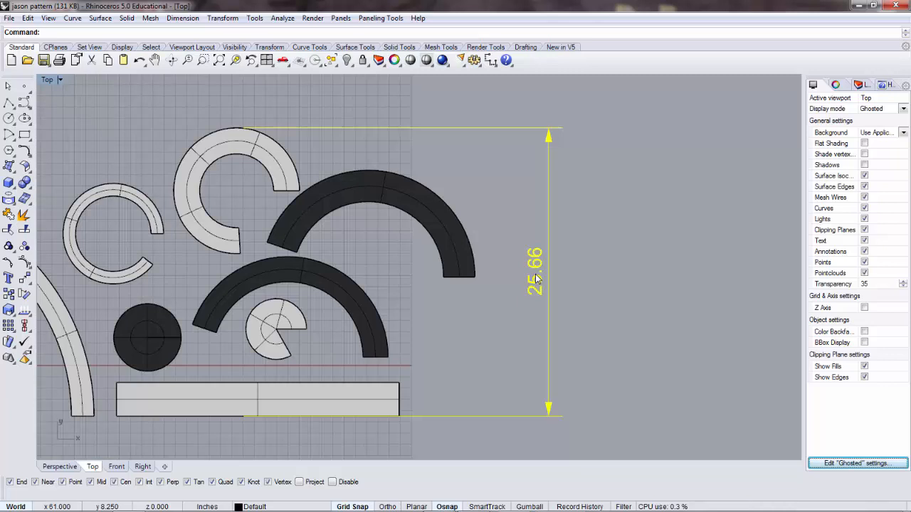
key(Delete)
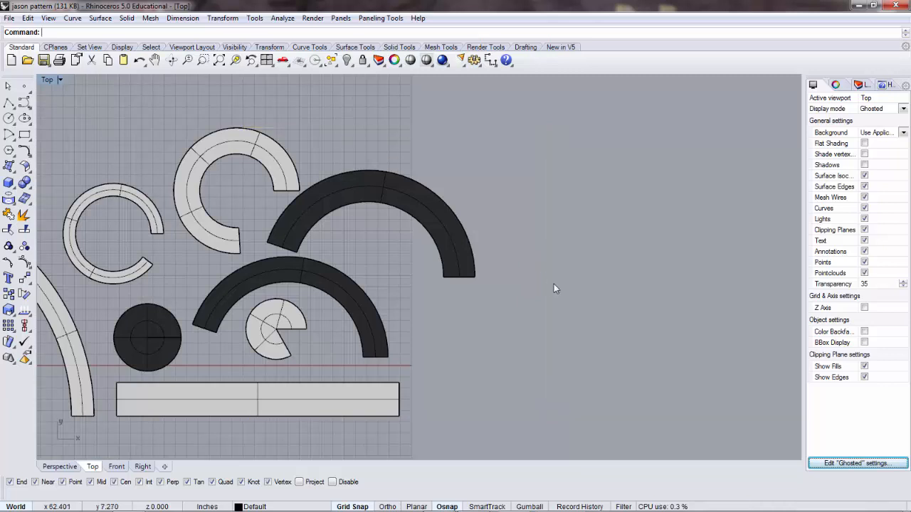
Dimension the layout's overall width from the shallow curved strip's outer corner to the large dark arc's far end, then delete the dimension
scroll(580, 290, up, 8)
scroll(578, 292, down, 12)
right_drag(556, 320, 538, 306)
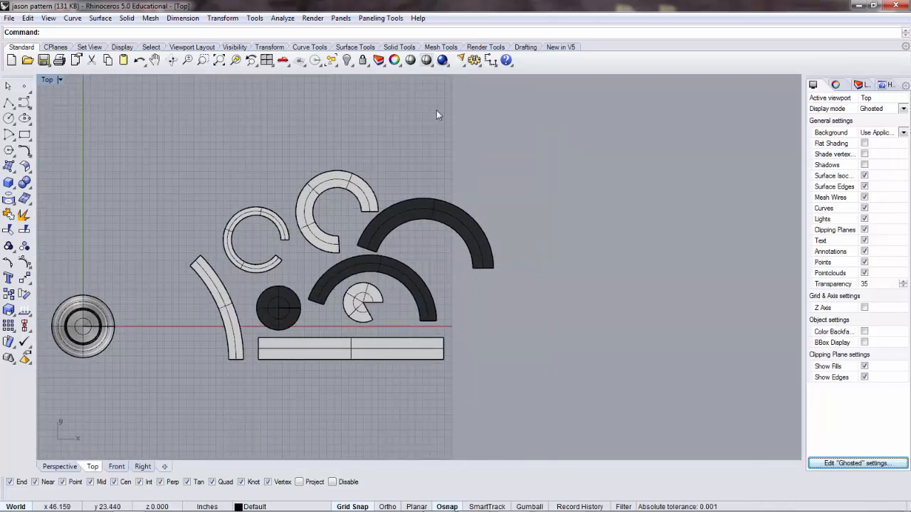
click(490, 61)
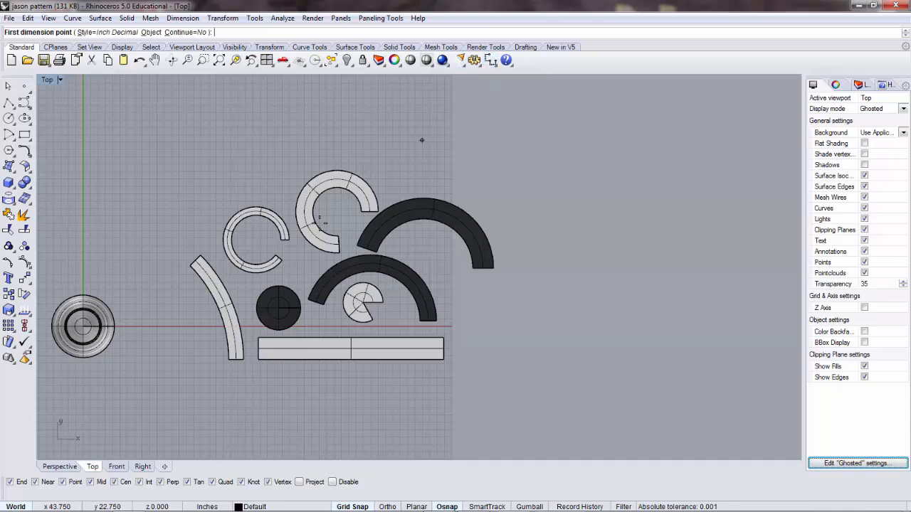
click(187, 264)
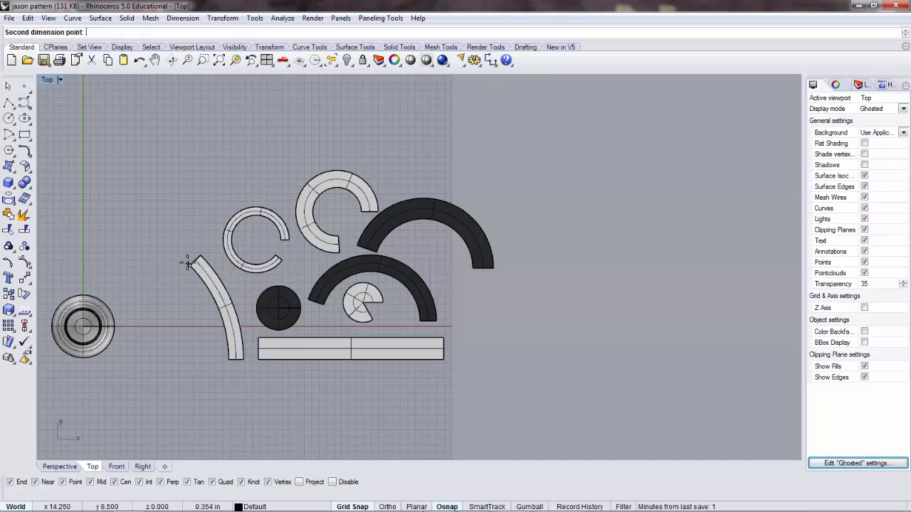
click(493, 268)
click(350, 133)
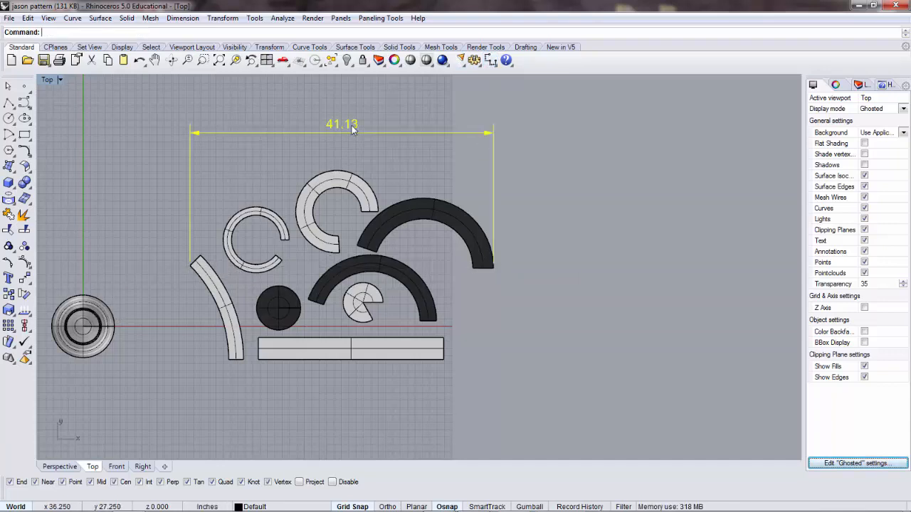
key(Delete)
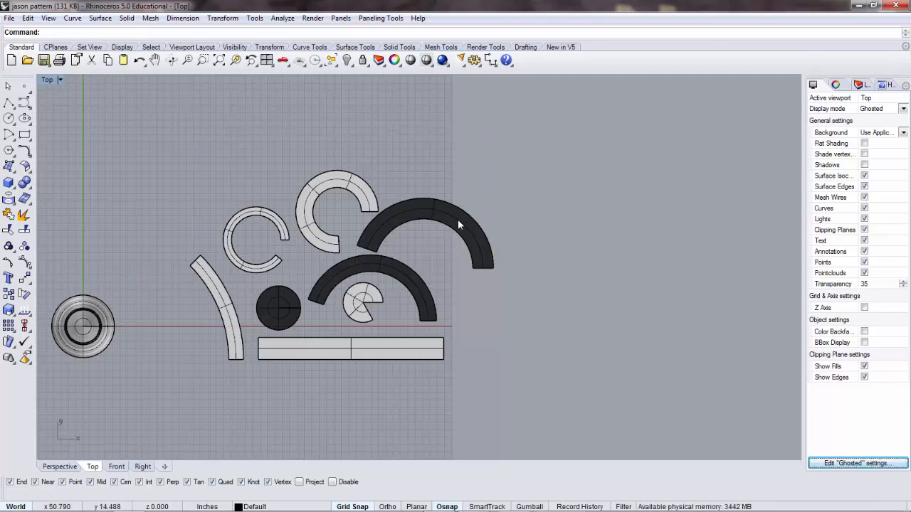
Move the large dark arc clear of the other patterns in the positive X direction, with grid snap and object snaps off
drag(458, 221, 465, 215)
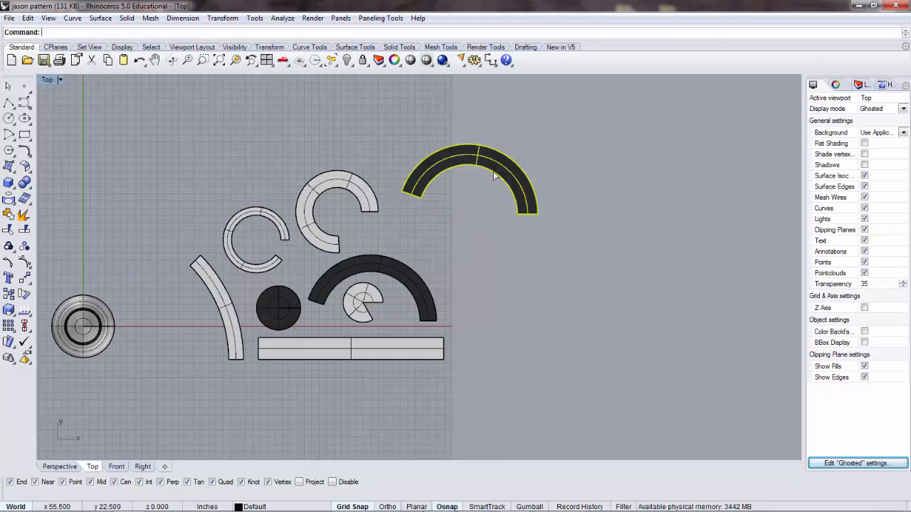
drag(495, 176, 483, 223)
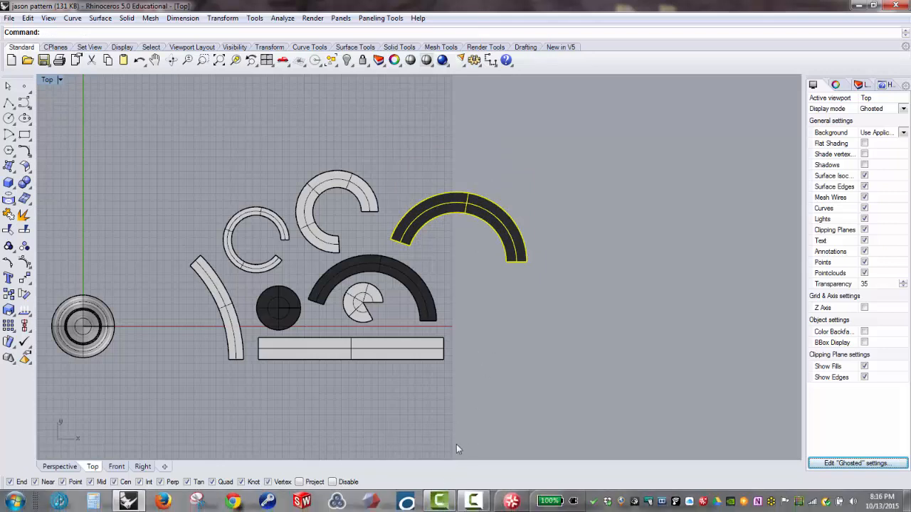
click(448, 506)
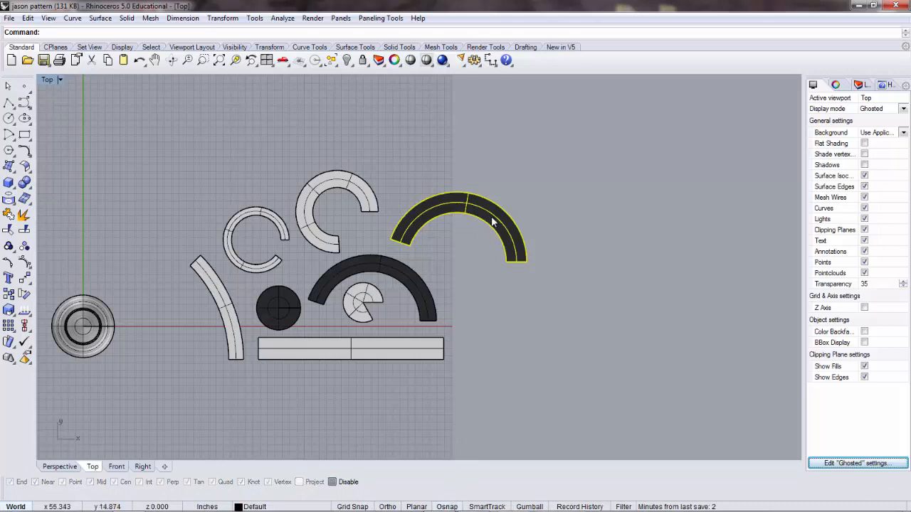
drag(492, 222, 550, 268)
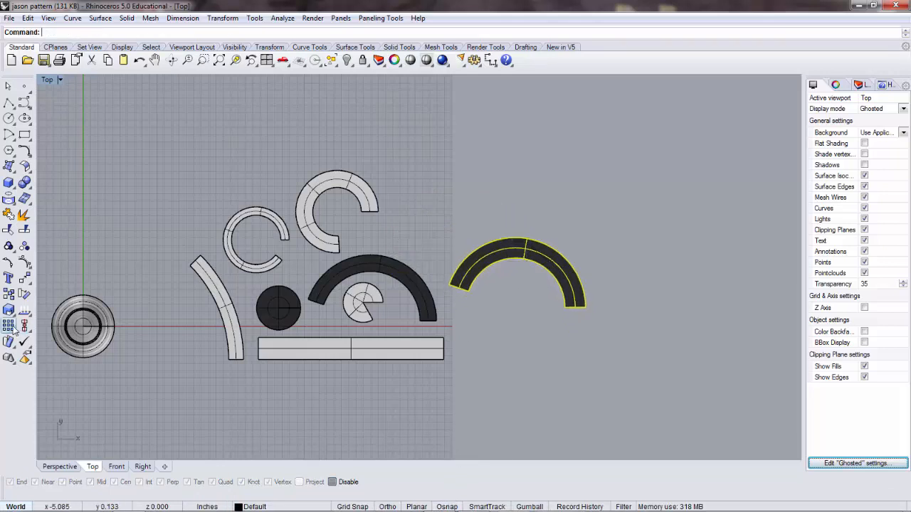
Rotate the large dark arc about 282 degrees around its inner end corner, with object snaps on, so it opens toward the other patterns
click(27, 296)
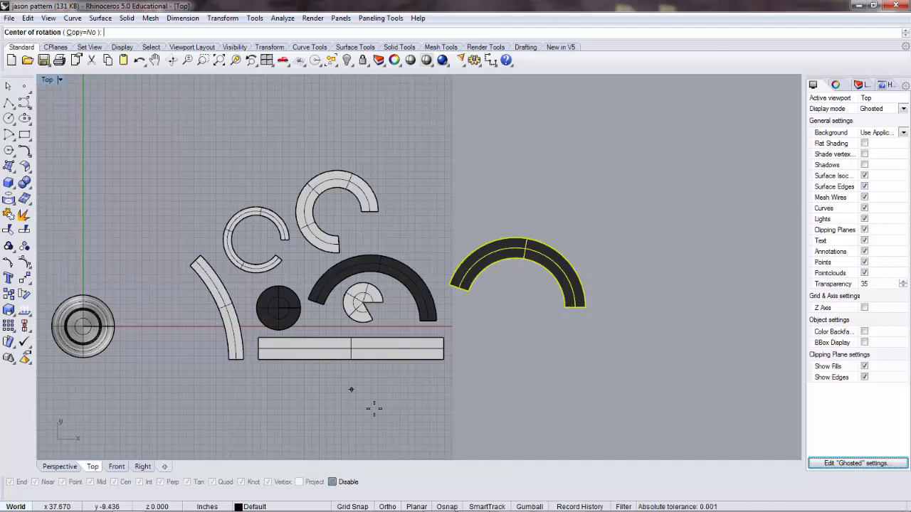
click(447, 507)
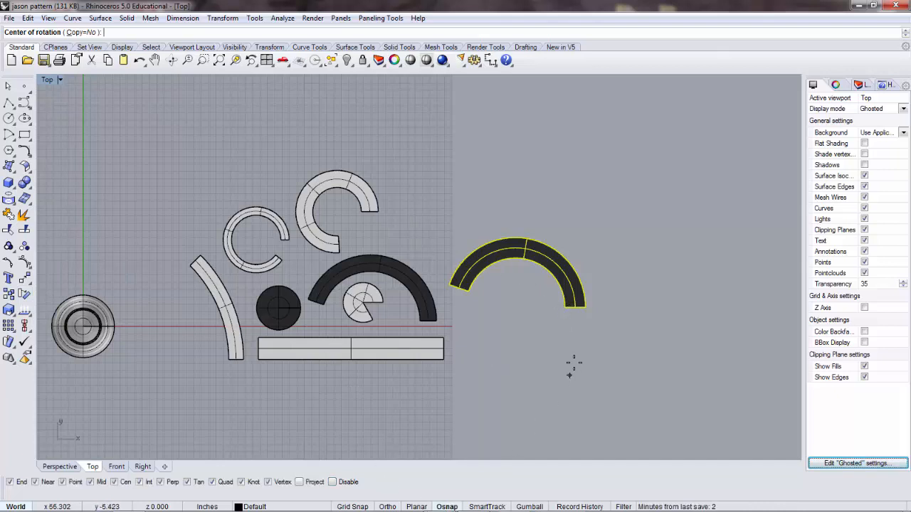
scroll(578, 318, up, 5)
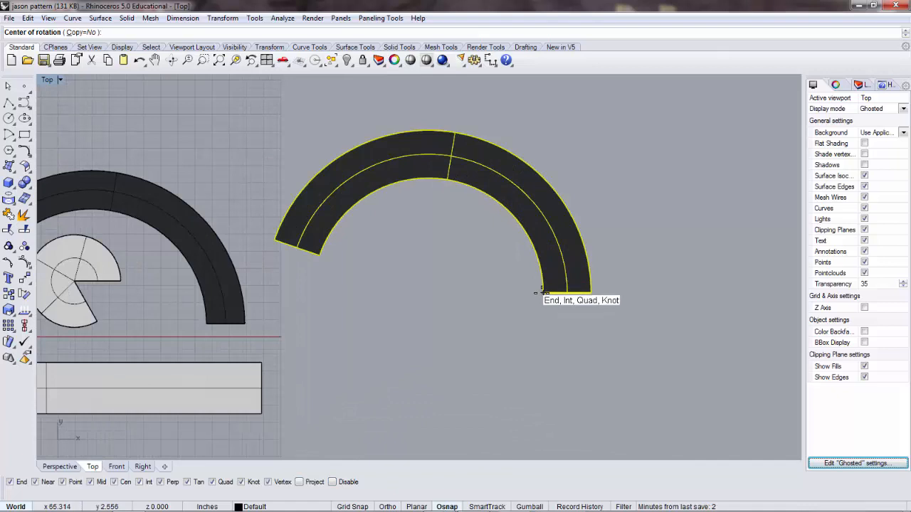
click(543, 292)
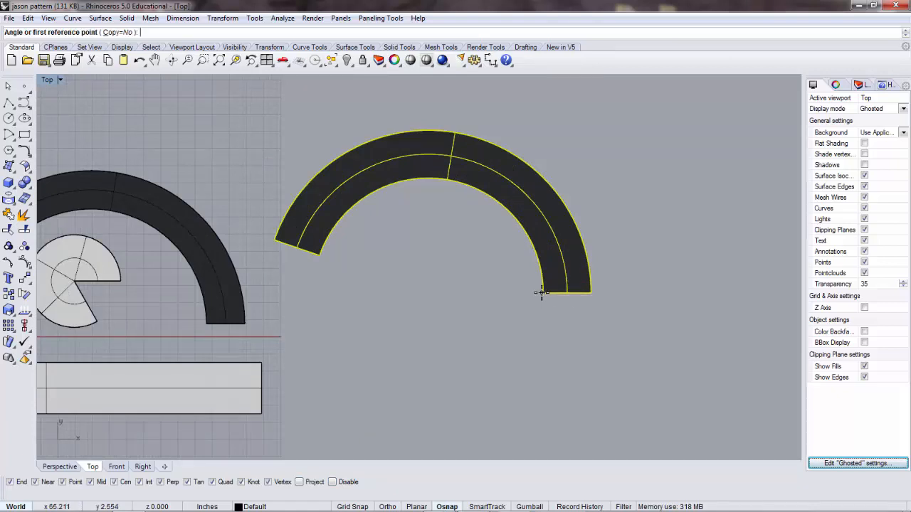
click(274, 239)
scroll(560, 139, down, 3)
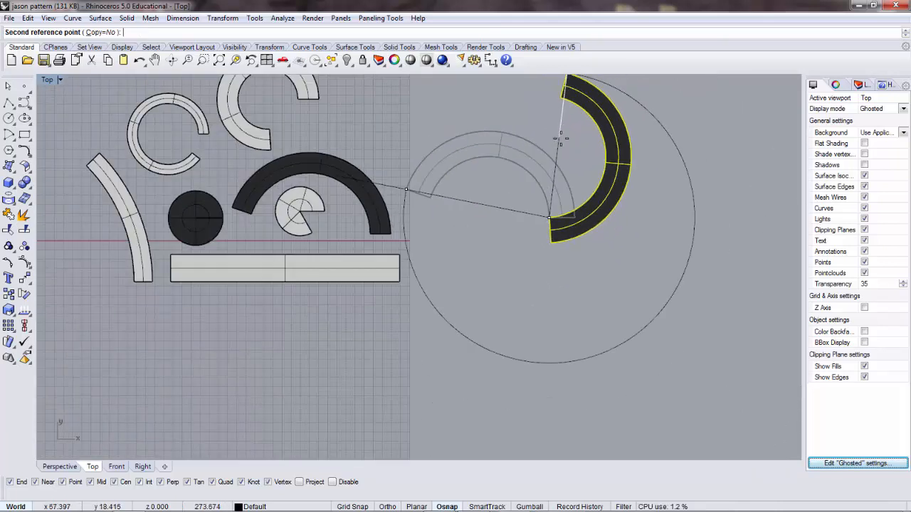
scroll(560, 139, down, 2)
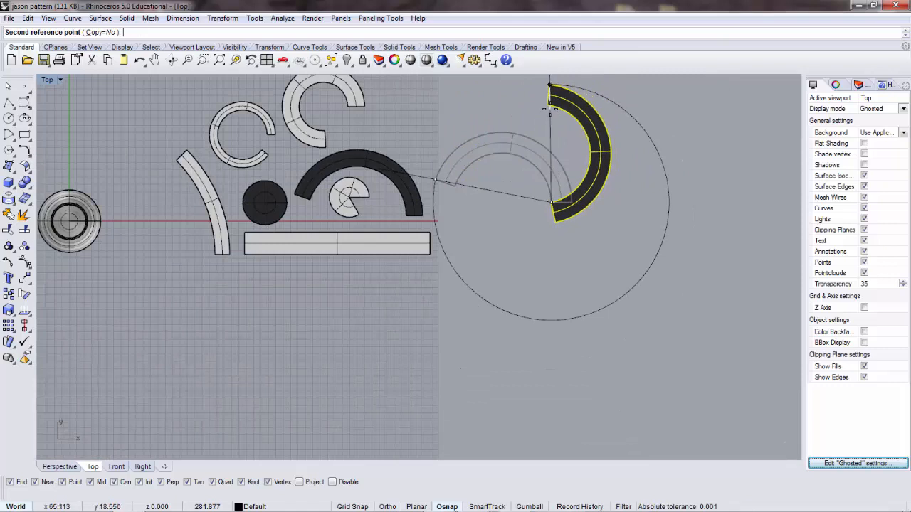
click(548, 109)
Place the rotated dark arc around the rectangular strip's end, and shift the wide C-shaped ring and the shallow curved strip away from their neighbours
right_drag(503, 183, 482, 237)
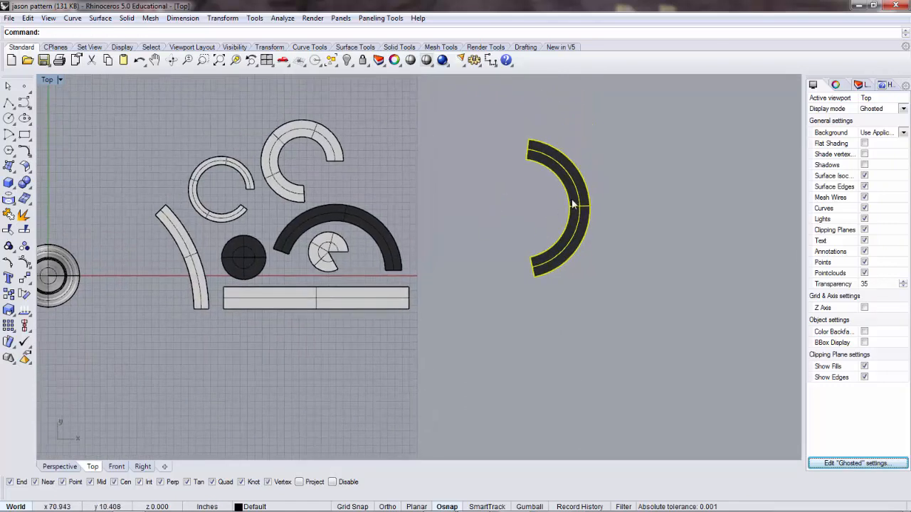
drag(572, 204, 454, 257)
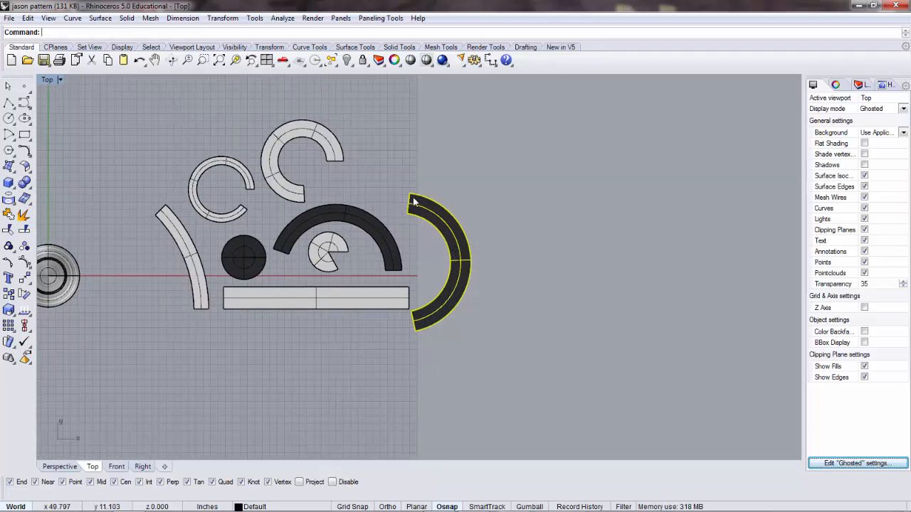
click(310, 133)
drag(292, 184, 311, 169)
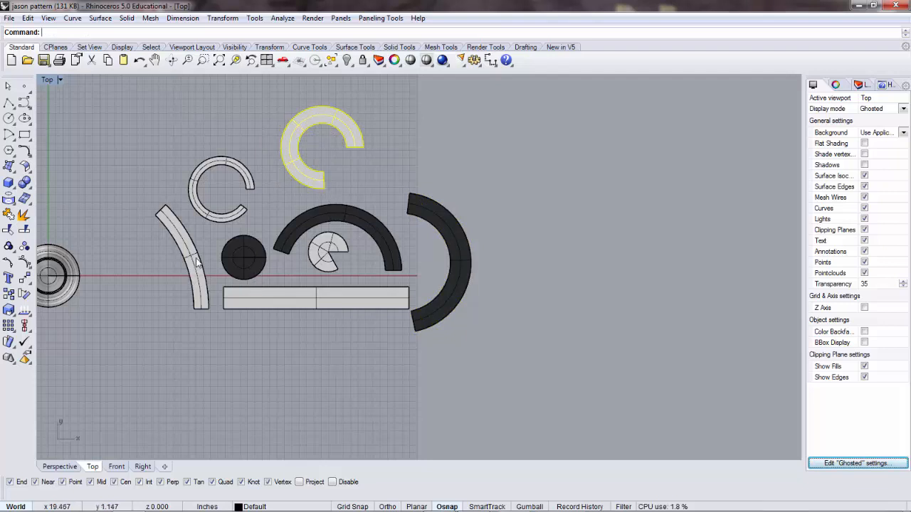
drag(180, 249, 146, 212)
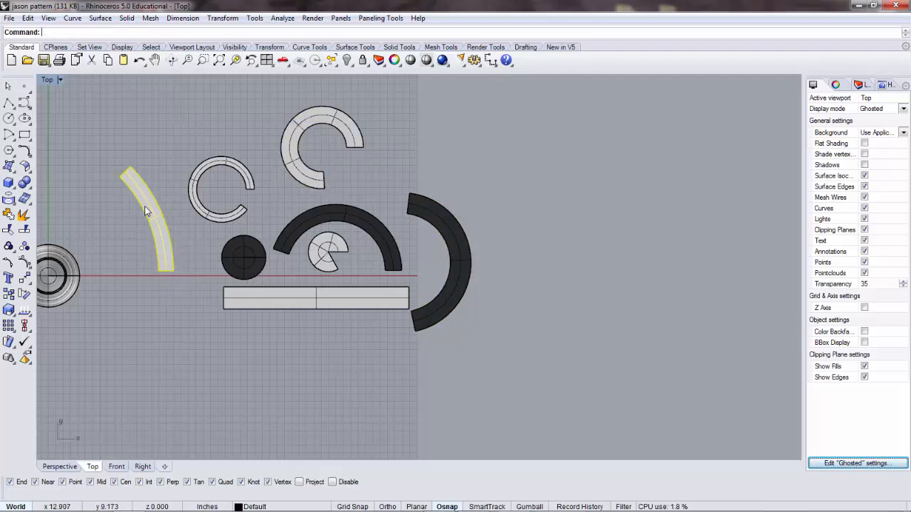
click(172, 155)
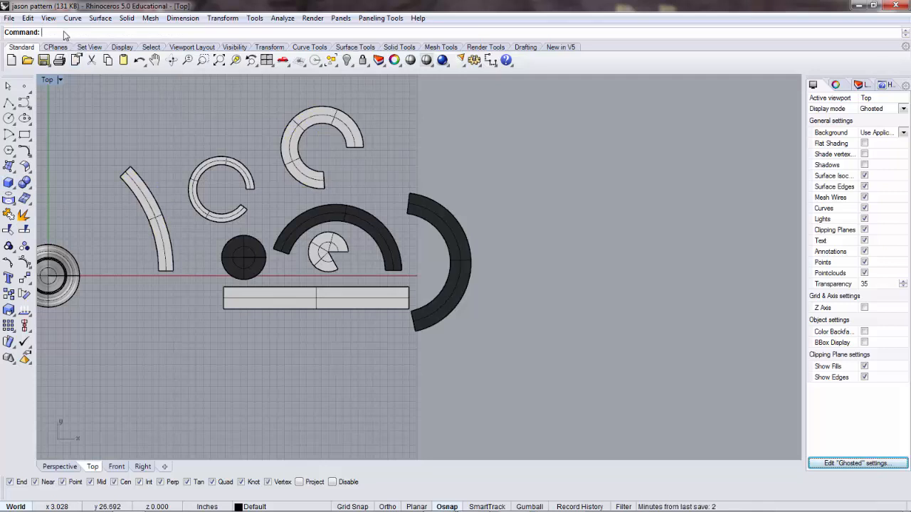
Rotate the shallow curved strip about 156 degrees around its lower outer corner so it extends downward beside the rectangular strip
text(Roto)
key(BackSpace)
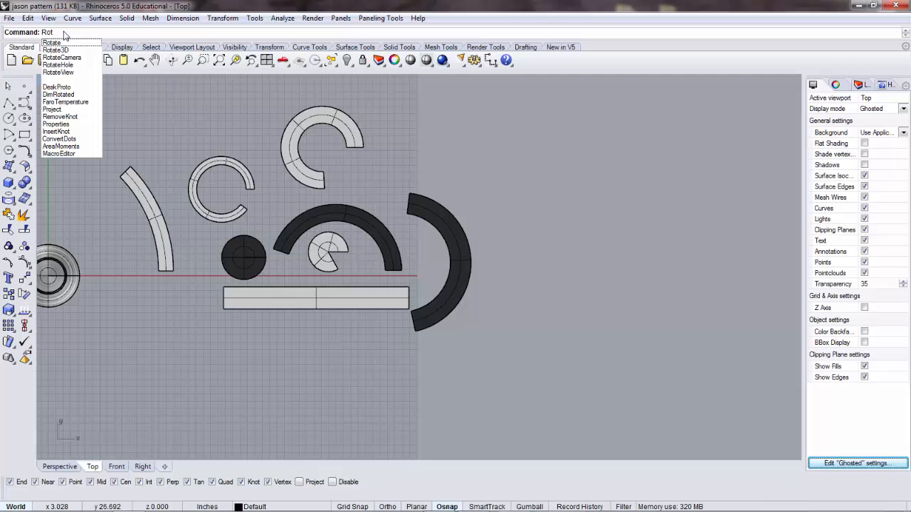
text(ate)
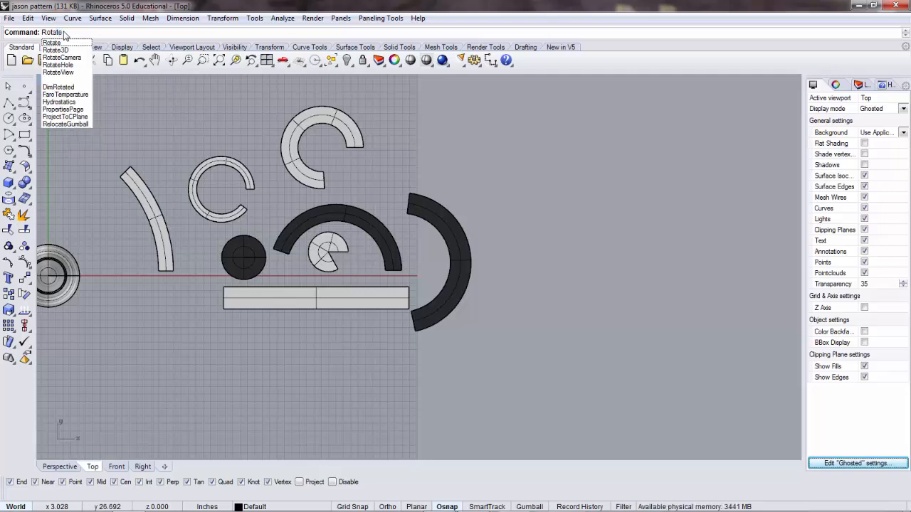
key(Return)
click(167, 242)
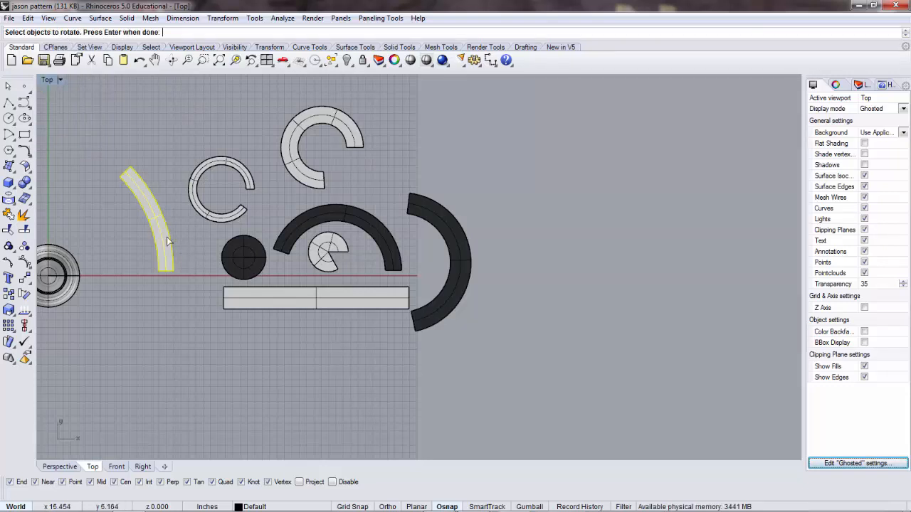
key(Return)
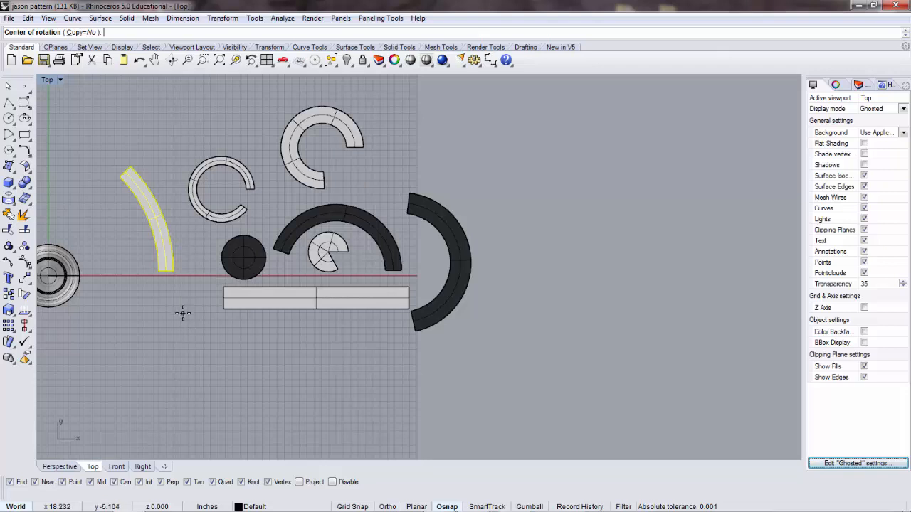
click(173, 271)
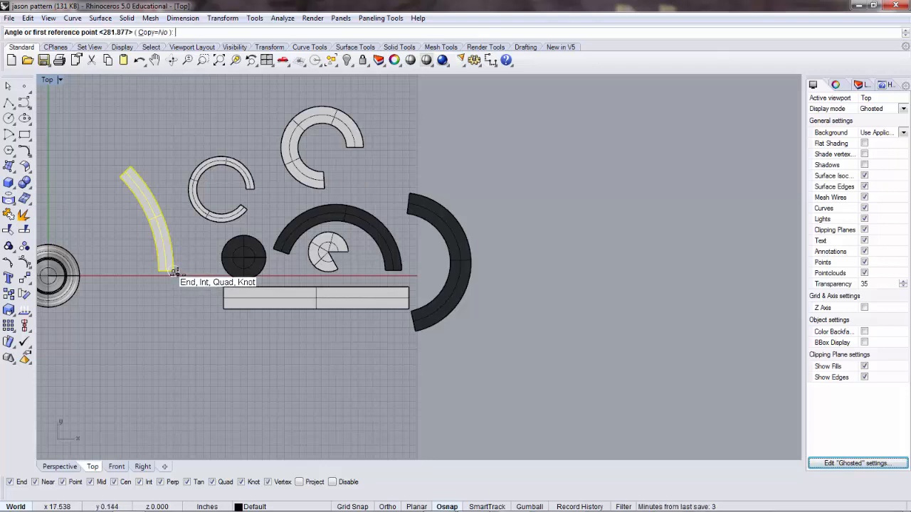
click(130, 166)
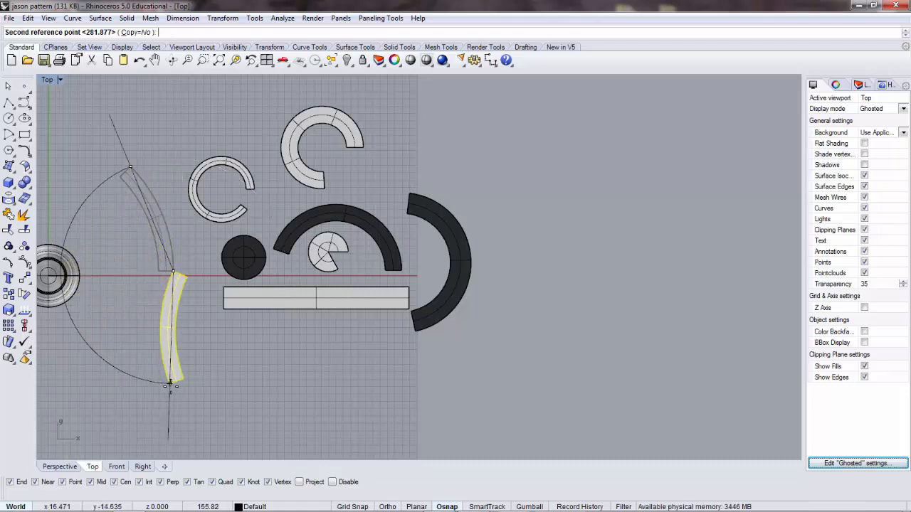
click(172, 383)
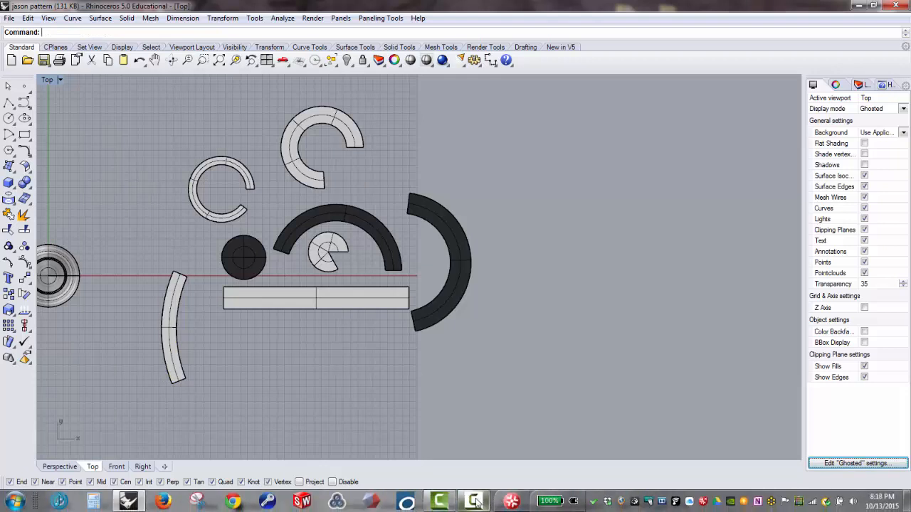
click(475, 503)
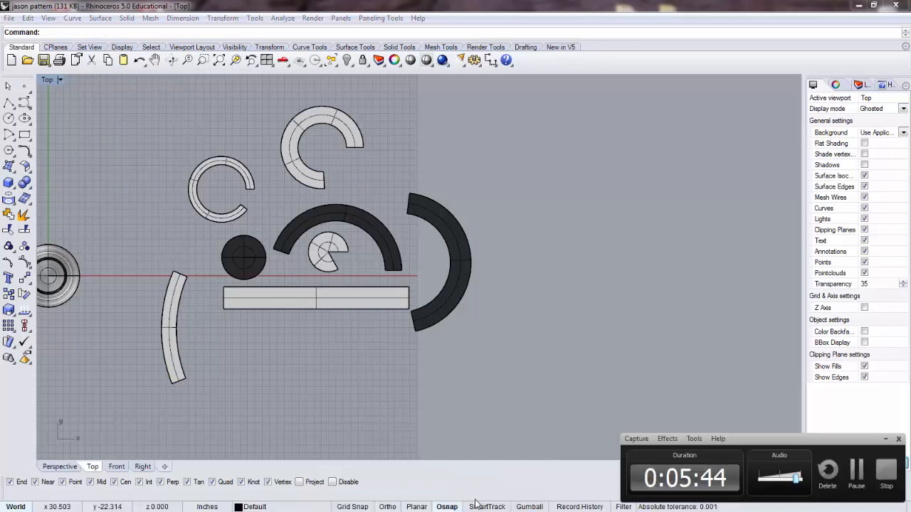
click(888, 476)
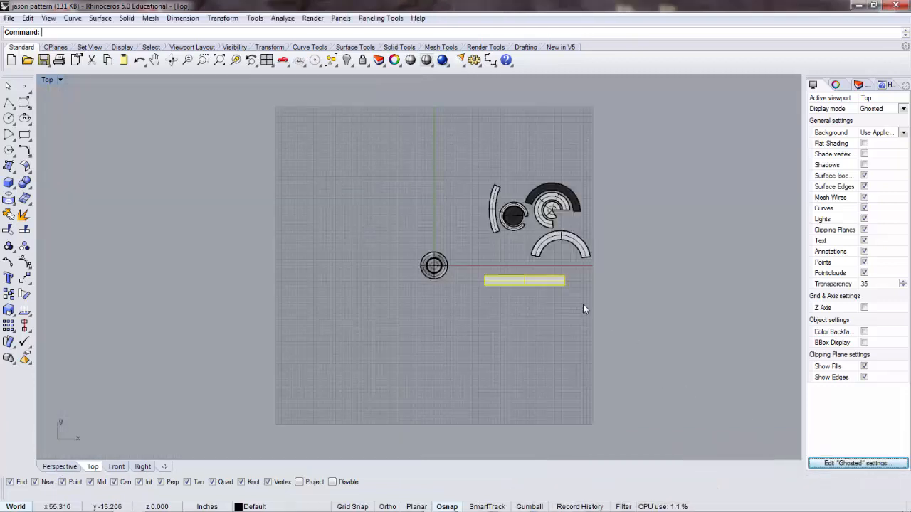
Move the rectangular strip closer to the other patterns so it sits just below the X axis
drag(535, 284, 525, 274)
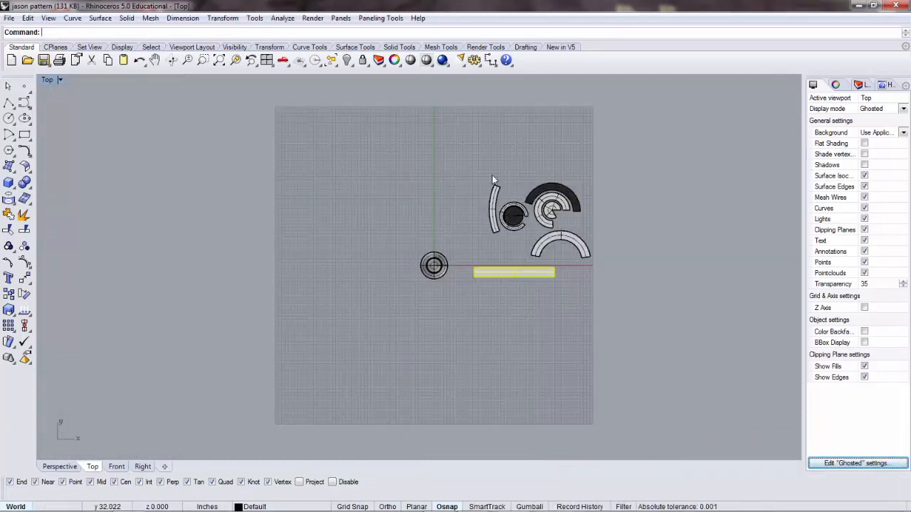
right_drag(599, 219, 599, 258)
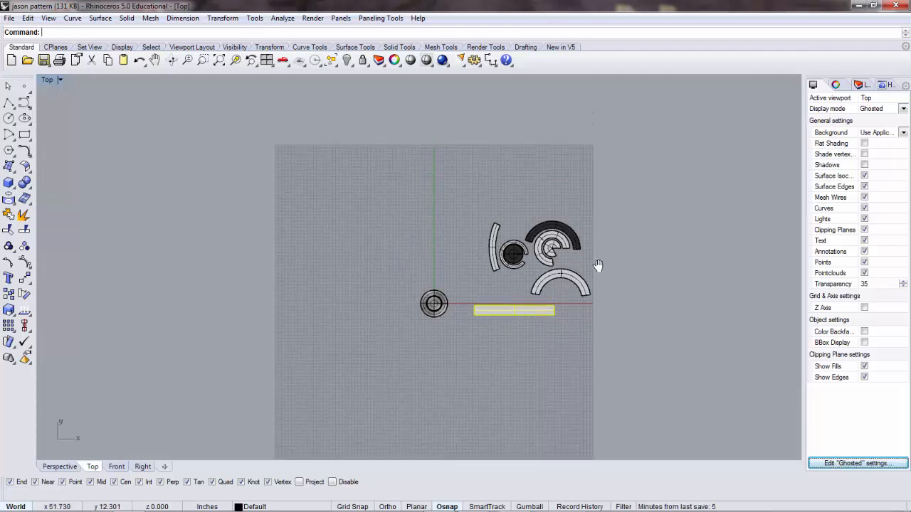
scroll(596, 256, up, 4)
scroll(549, 263, up, 3)
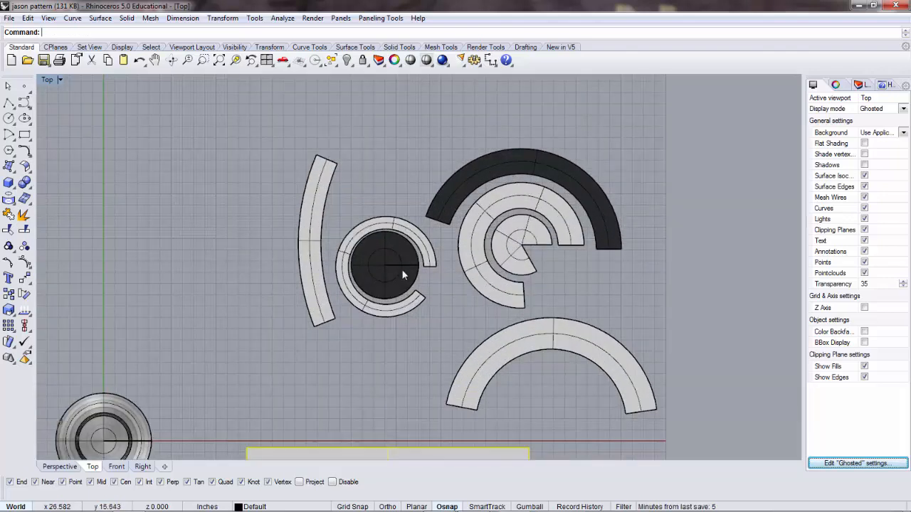
Compare the dark disc inside the small C-shaped ring with the lighter patterns around it, checking which way the surfaces face
click(375, 248)
click(372, 226)
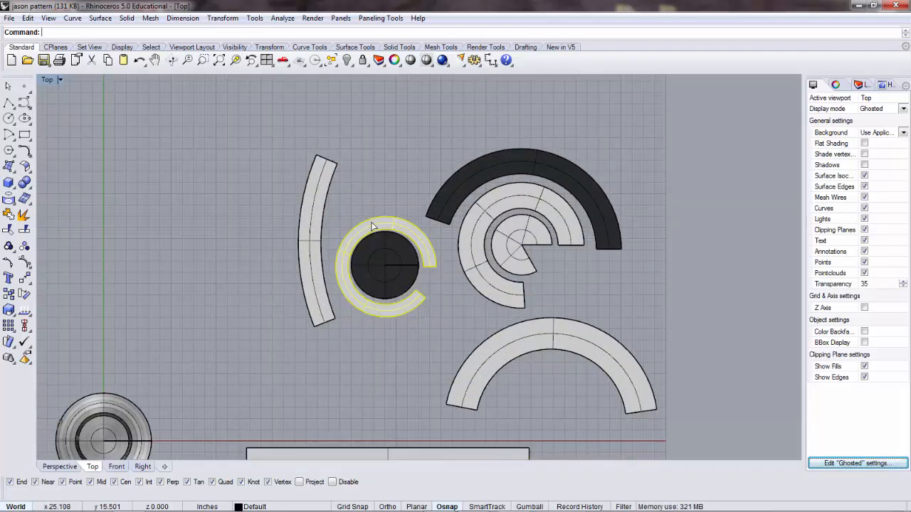
click(379, 240)
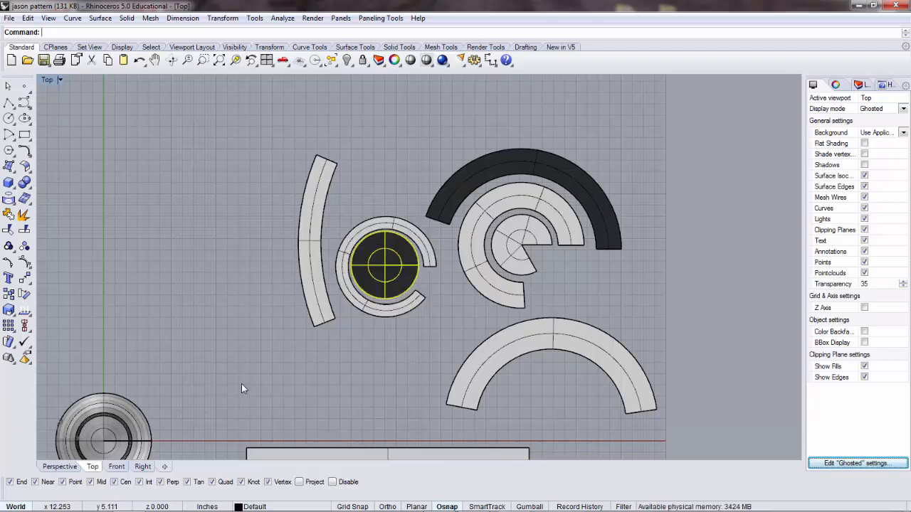
right_drag(241, 384, 248, 335)
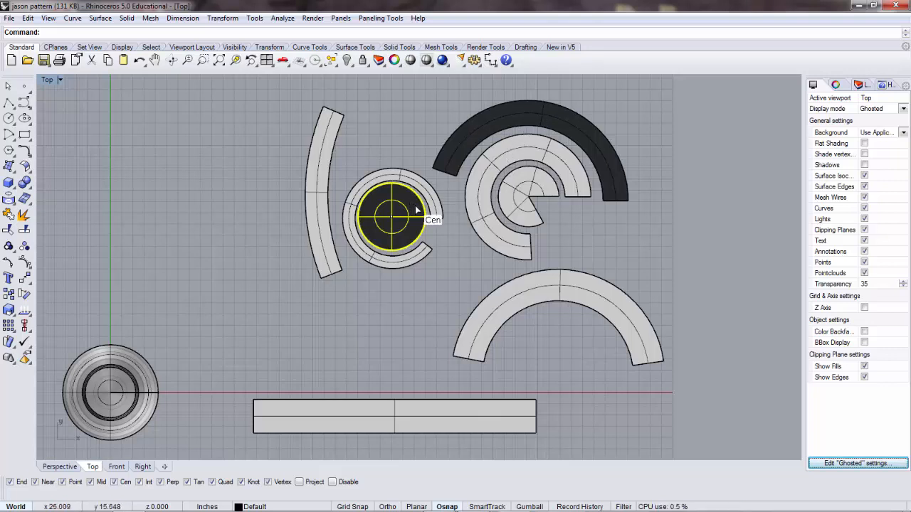
drag(420, 206, 392, 212)
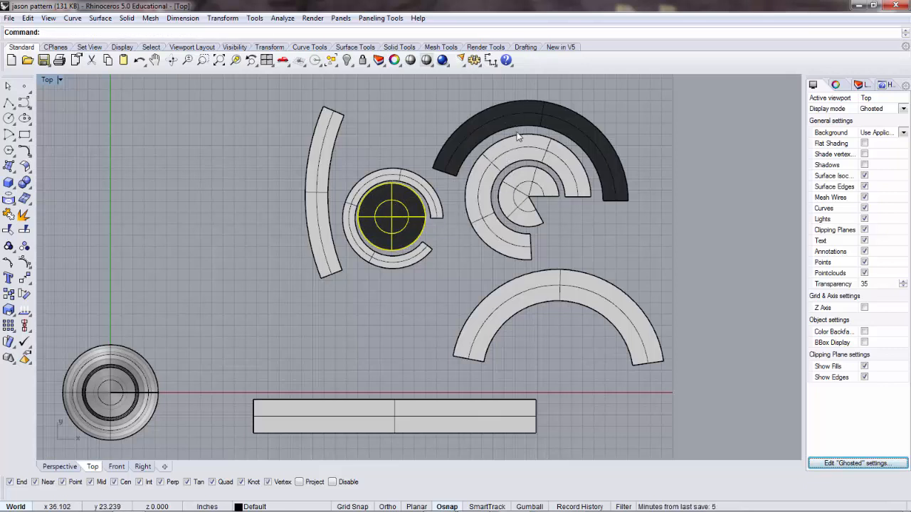
scroll(518, 139, down, 4)
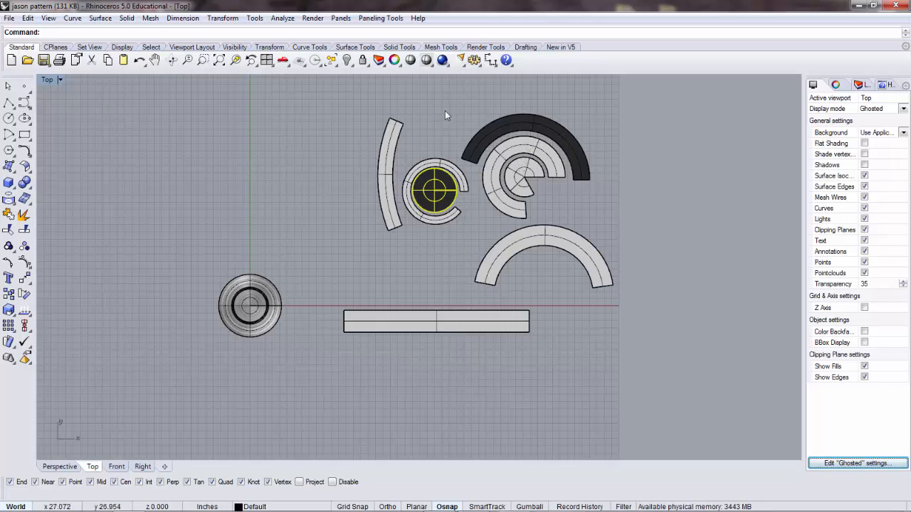
right_drag(444, 115, 422, 185)
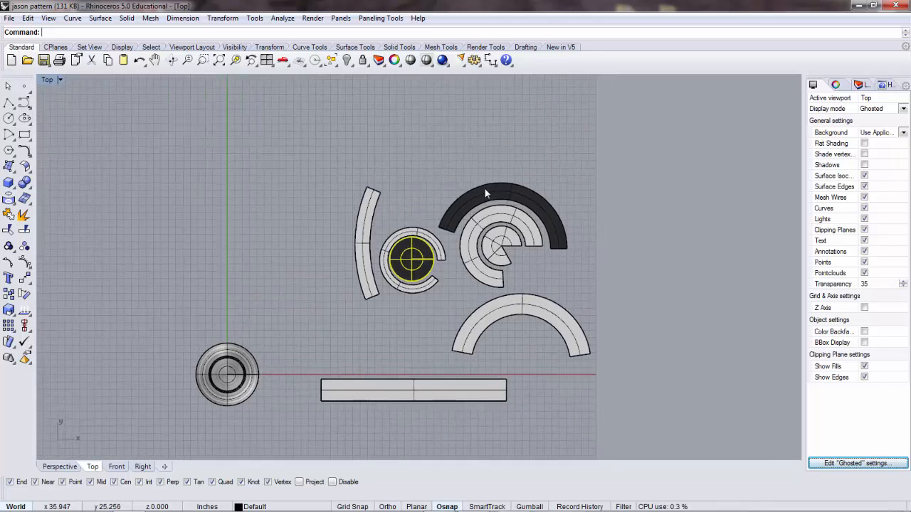
click(515, 153)
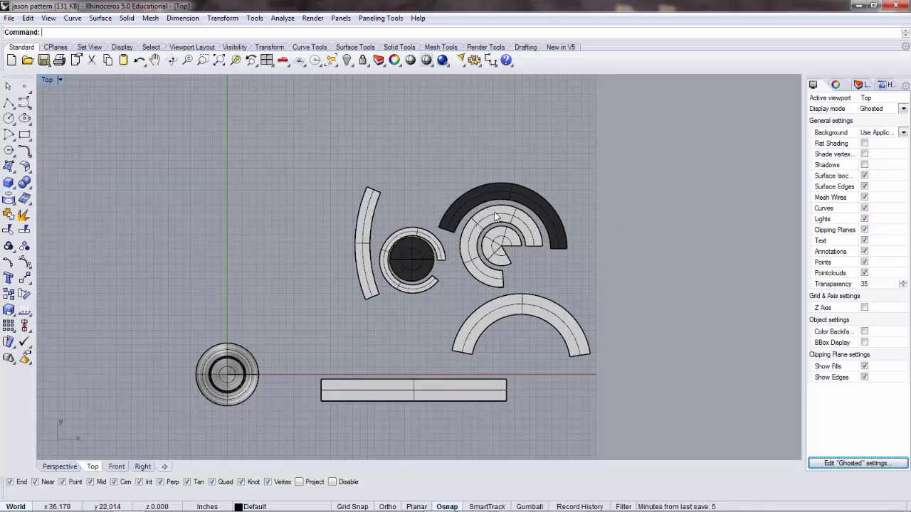
Flip the surface direction of the large dark arc and of the dark disc inside the small C-shaped ring
click(497, 186)
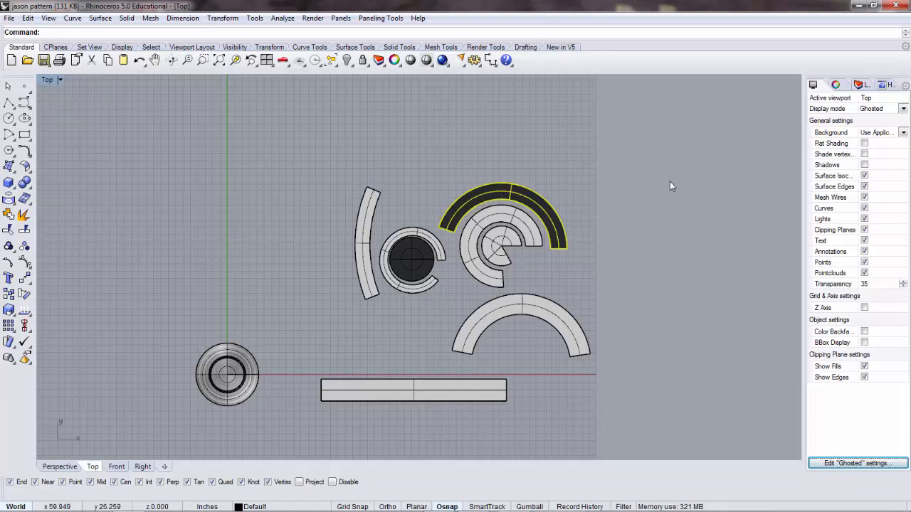
text(Fi)
key(Return)
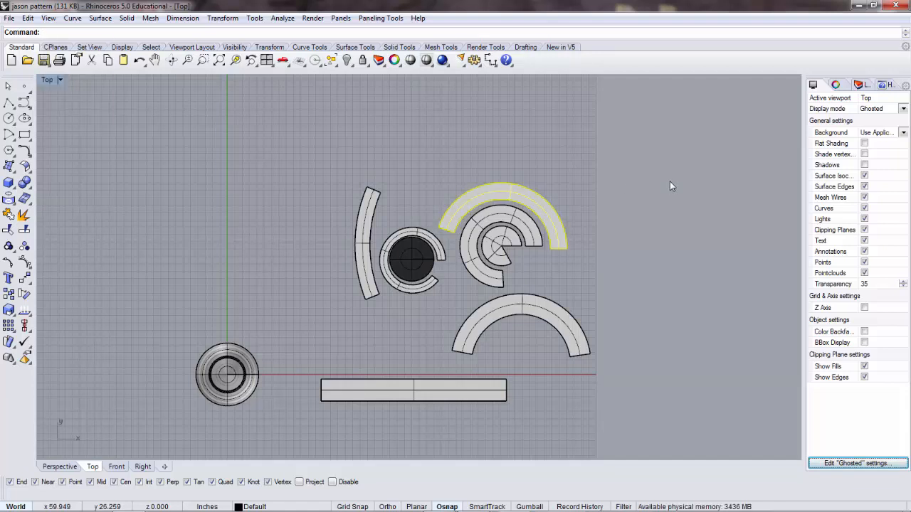
click(424, 255)
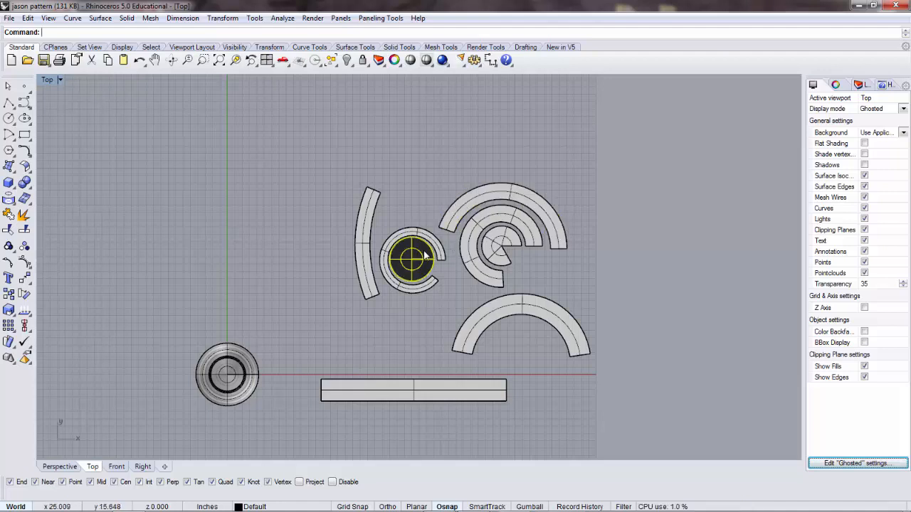
text(Flip)
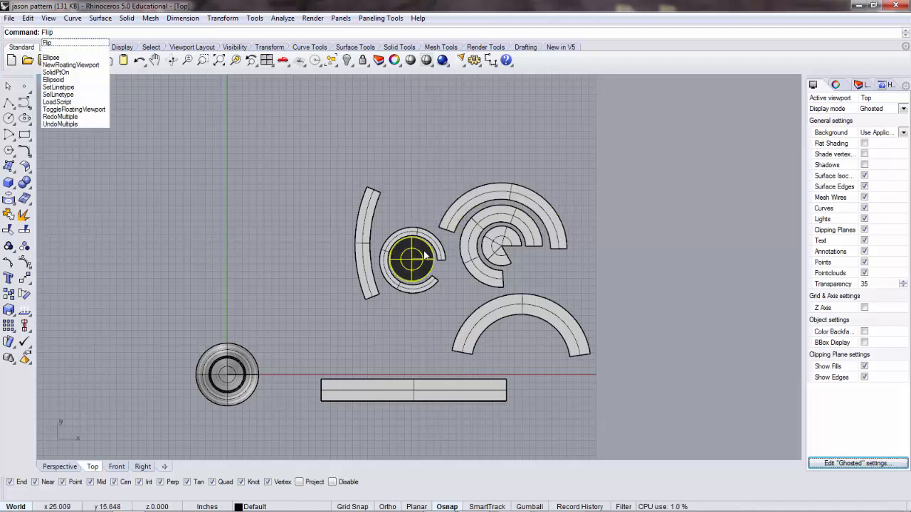
key(Return)
click(643, 252)
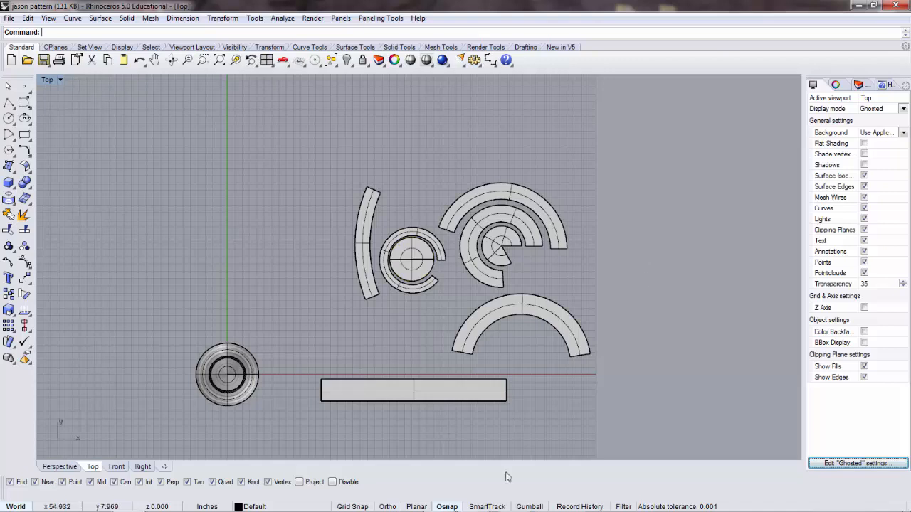
click(476, 503)
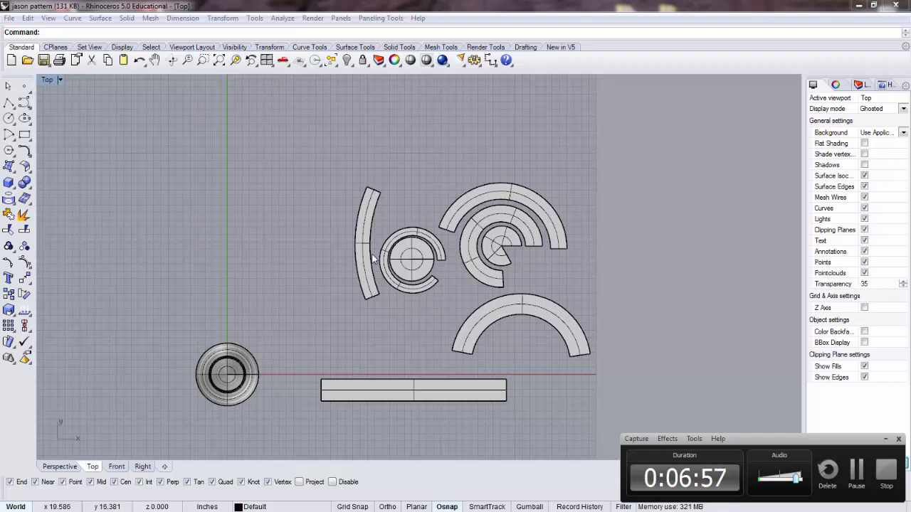
click(858, 473)
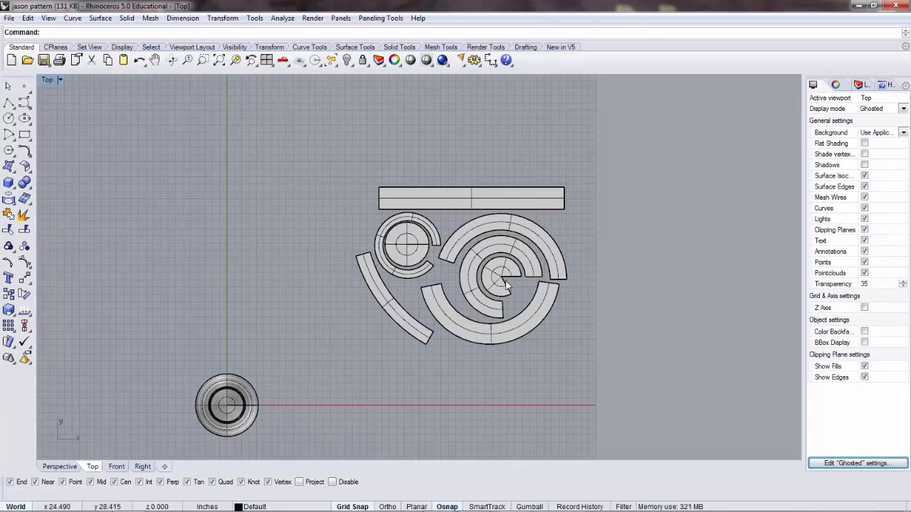
click(491, 61)
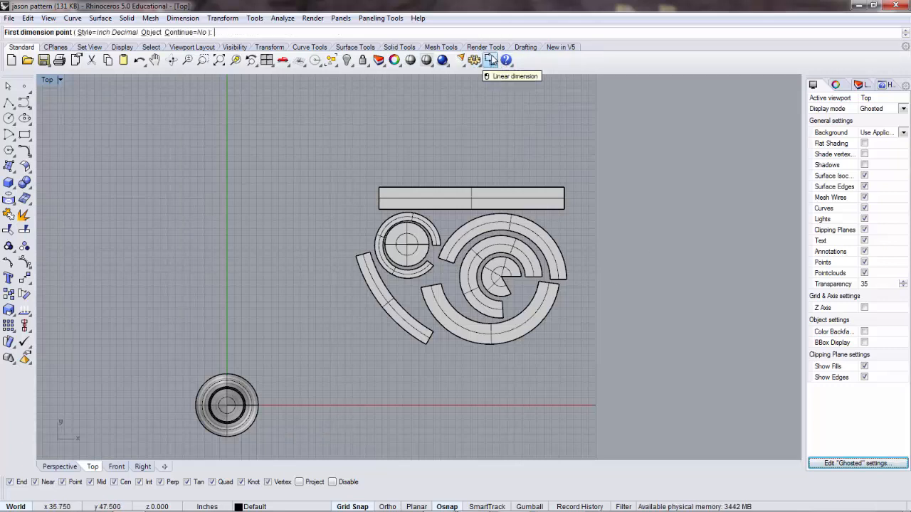
scroll(485, 183, up, 2)
scroll(484, 185, up, 2)
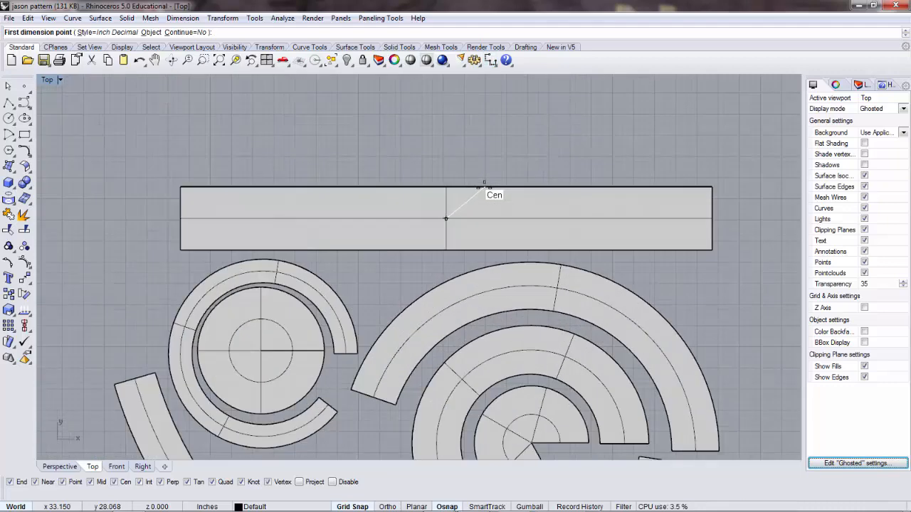
click(465, 176)
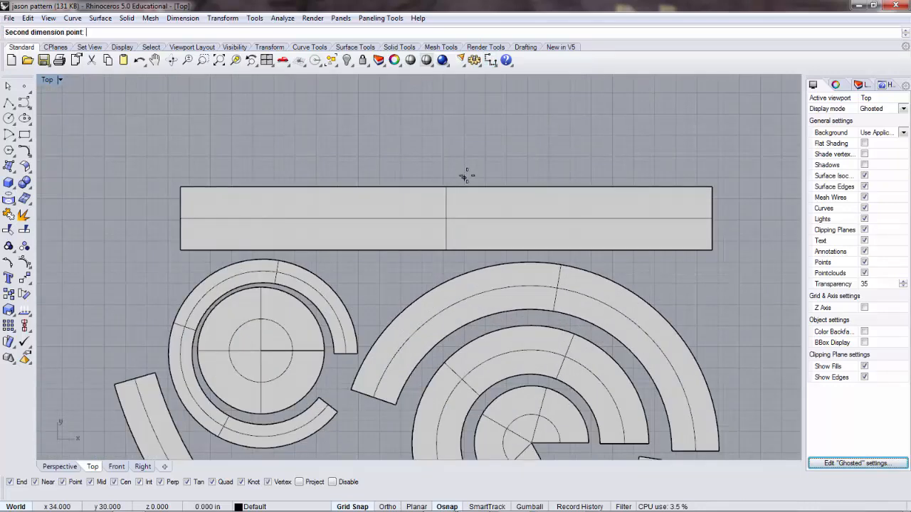
scroll(465, 178, down, 4)
scroll(467, 360, down, 1)
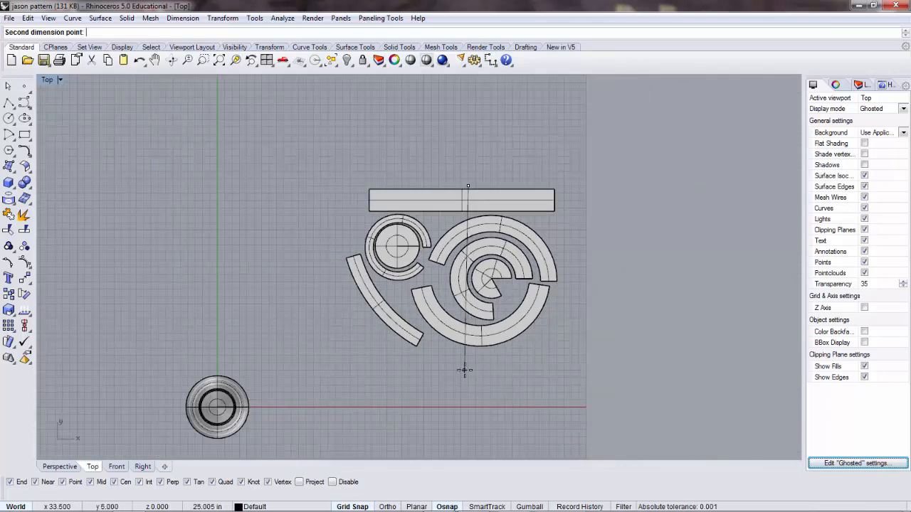
scroll(469, 356, up, 2)
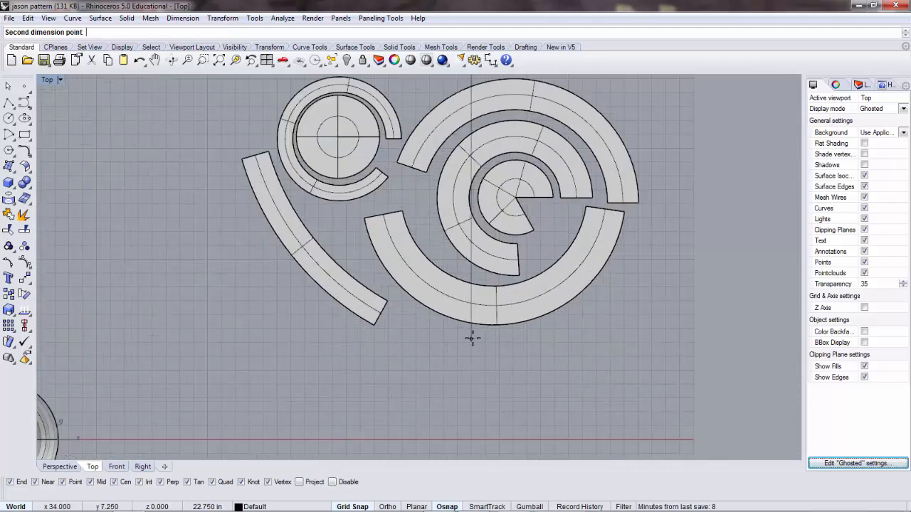
click(472, 338)
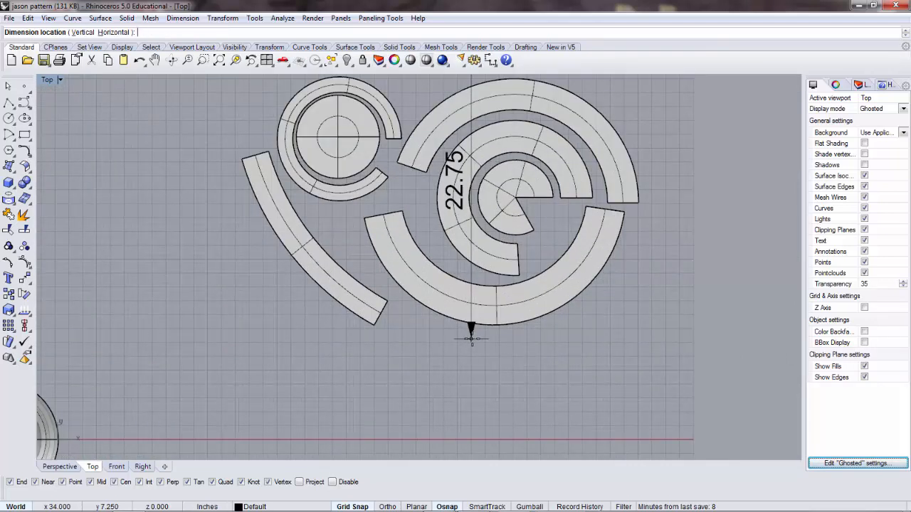
scroll(470, 339, up, 4)
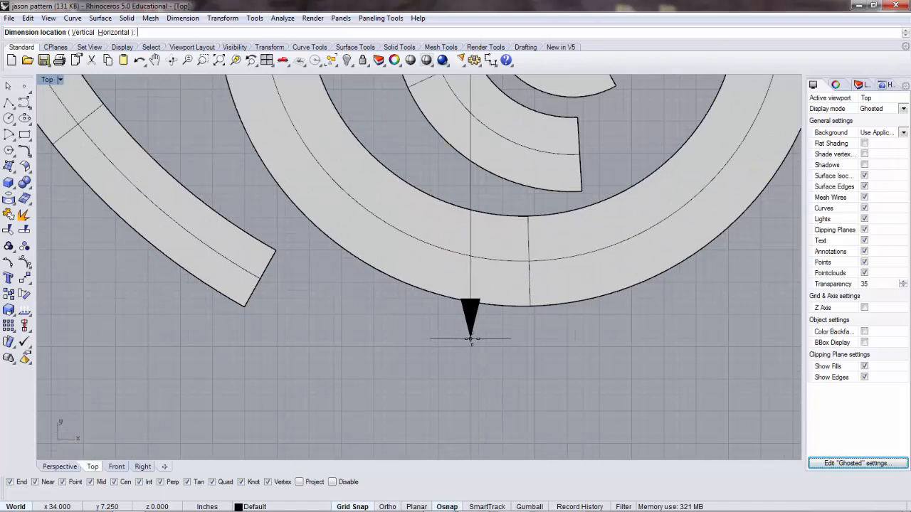
key(Escape)
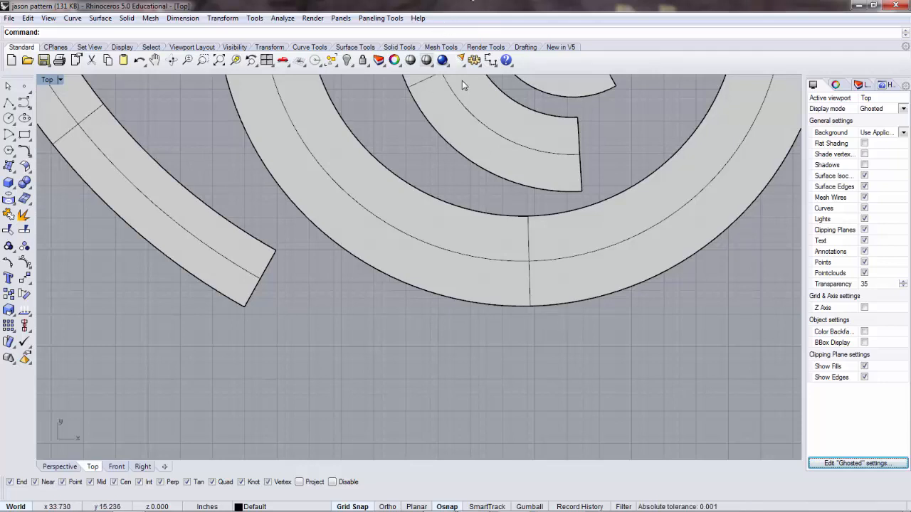
Measure the layout's overall height with a vertical linear dimension from below the lowest arc to above the rectangular strip, and delete the dimension
click(492, 61)
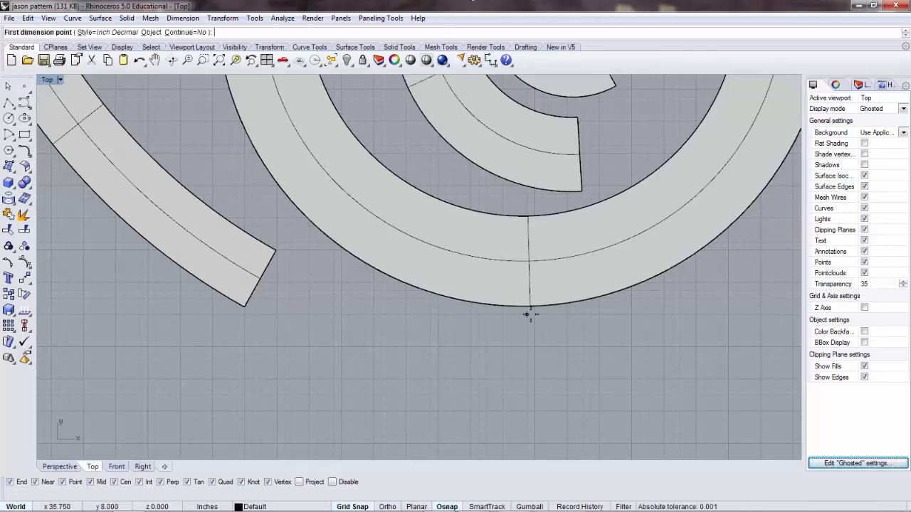
click(526, 314)
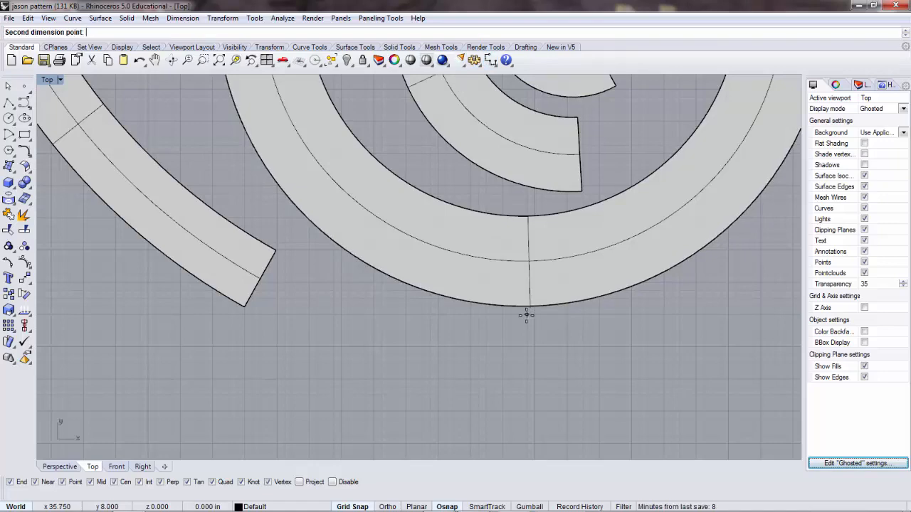
scroll(525, 309, down, 8)
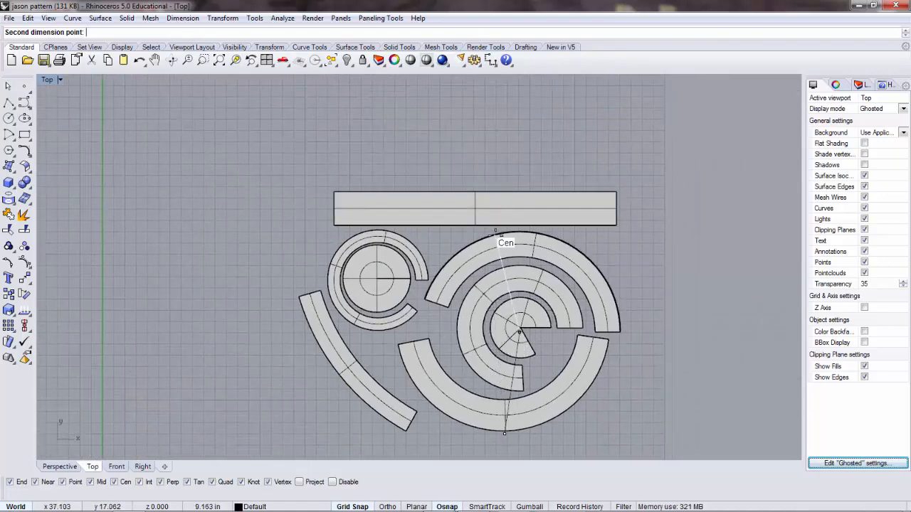
scroll(505, 202, up, 5)
scroll(504, 188, up, 4)
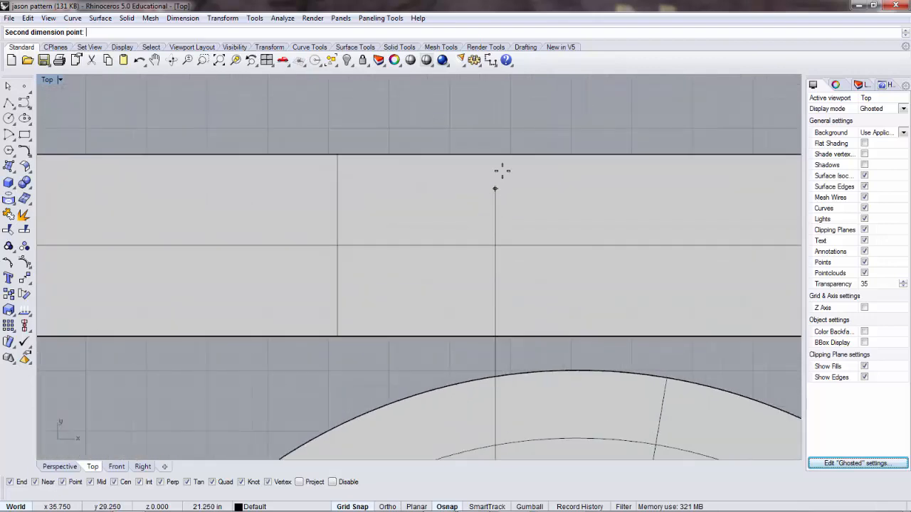
click(496, 143)
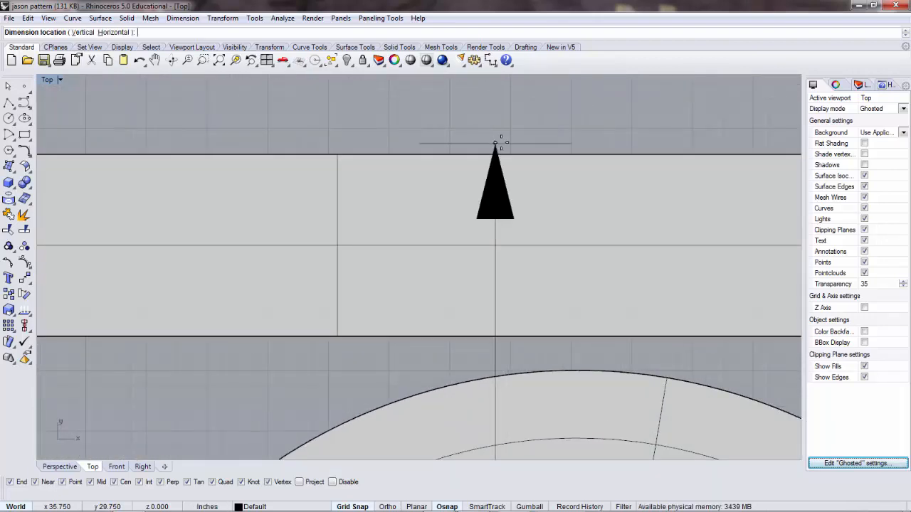
scroll(543, 173, down, 6)
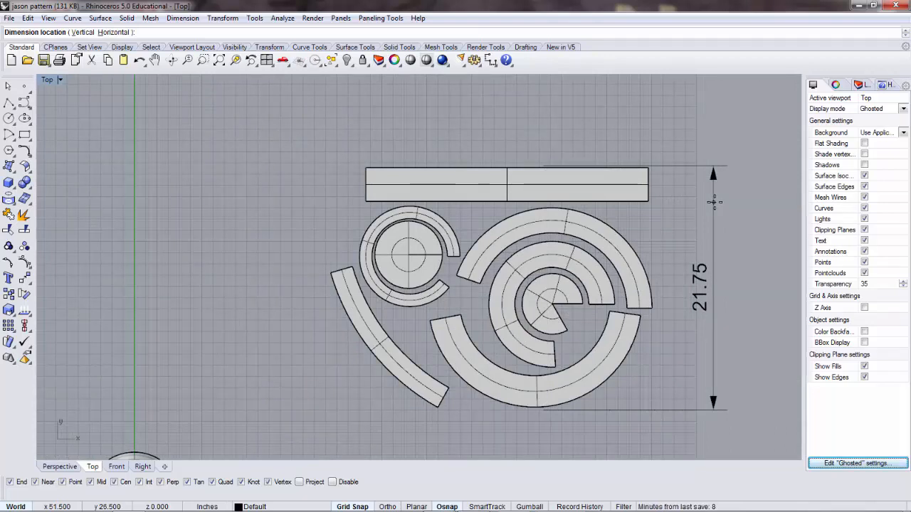
click(713, 202)
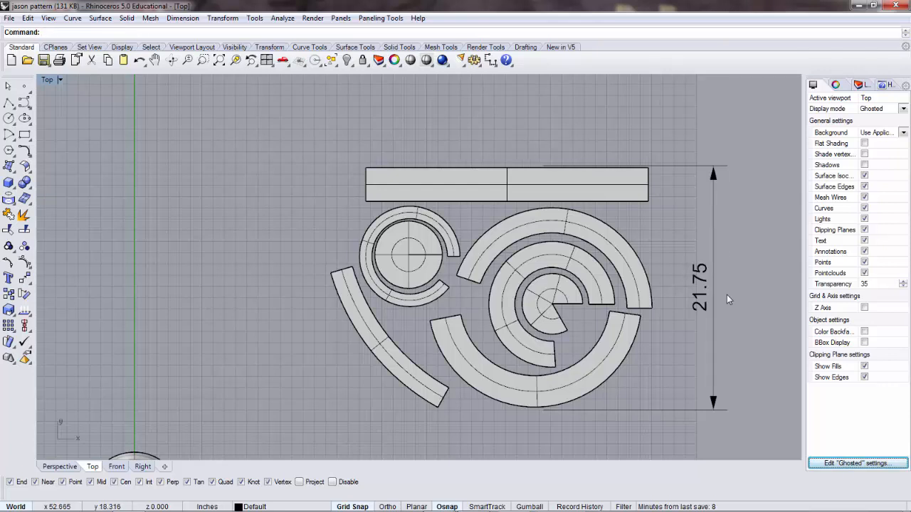
click(706, 275)
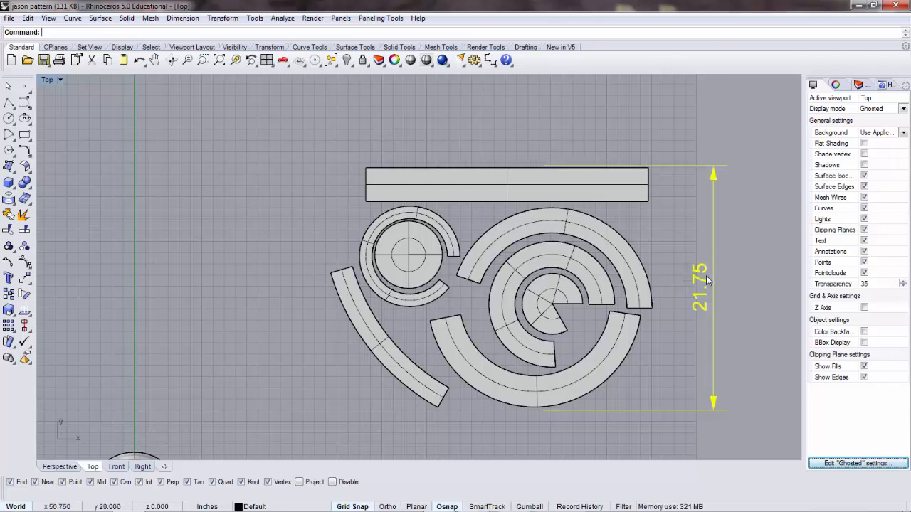
key(Delete)
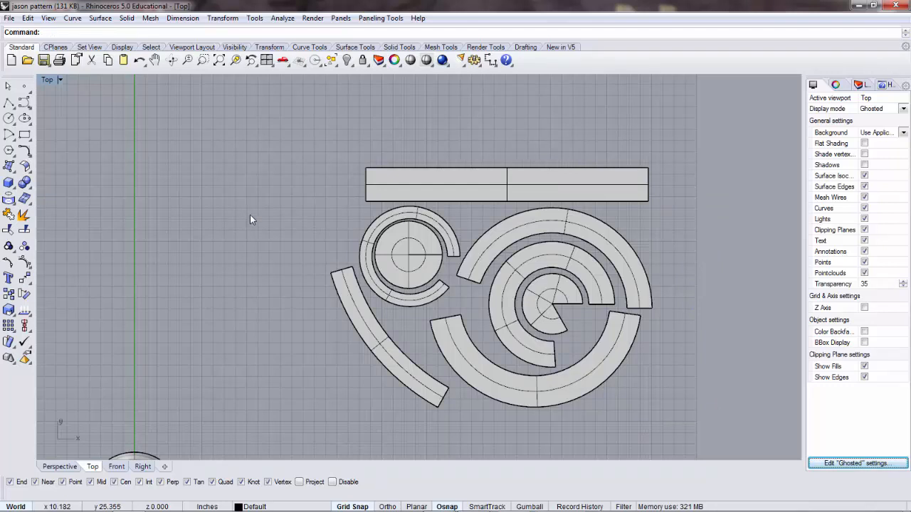
Disable object snaps and move all patterns below the rectangular strip up together, leaving only a narrow gap beneath the strip
drag(249, 212, 783, 467)
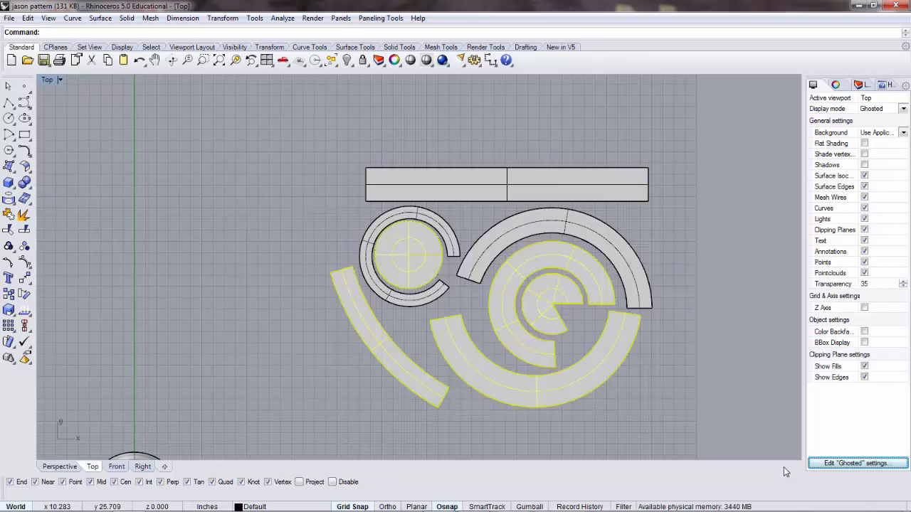
click(675, 414)
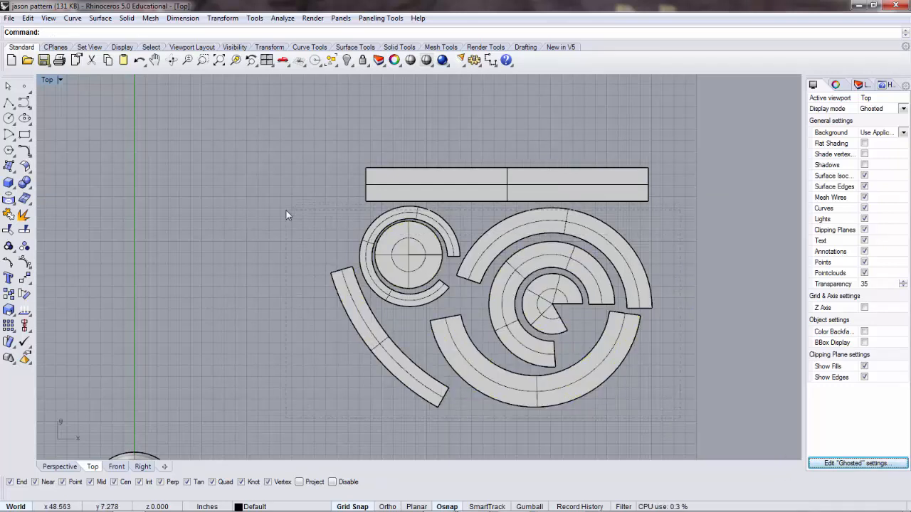
drag(283, 206, 282, 205)
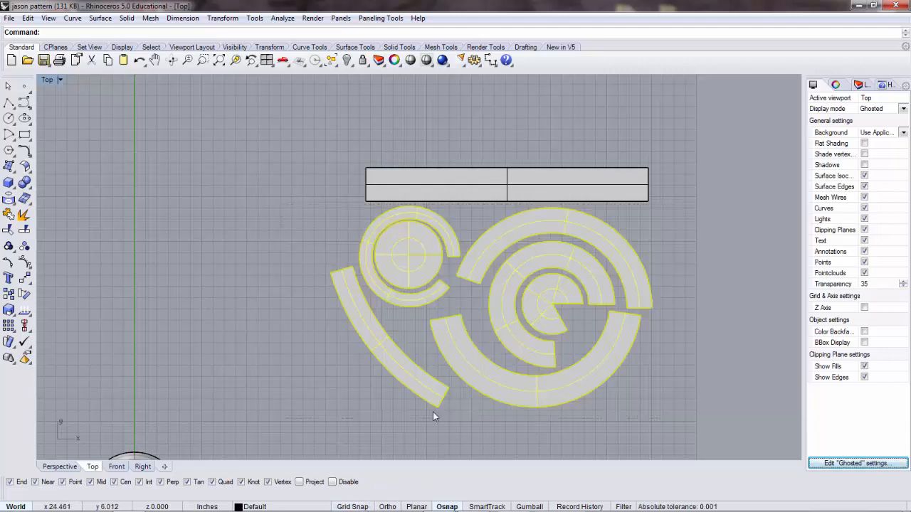
scroll(498, 221, up, 5)
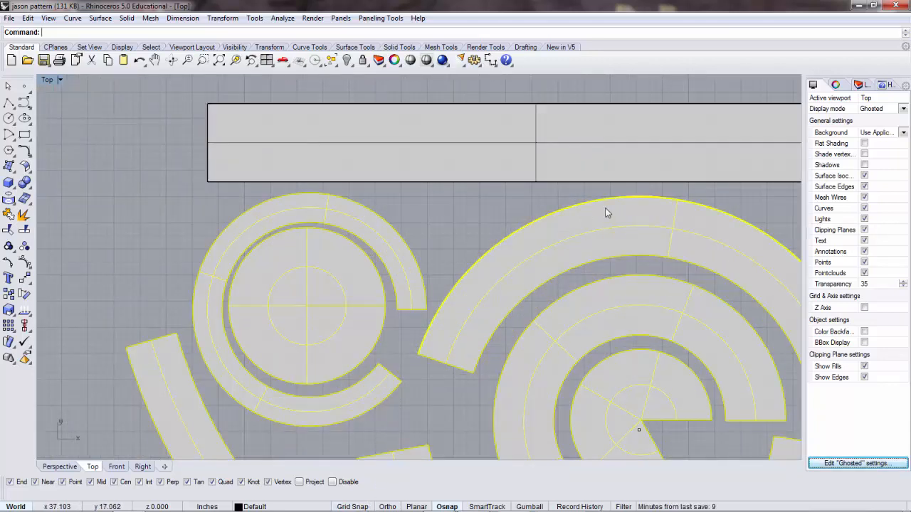
drag(610, 202, 639, 420)
click(447, 507)
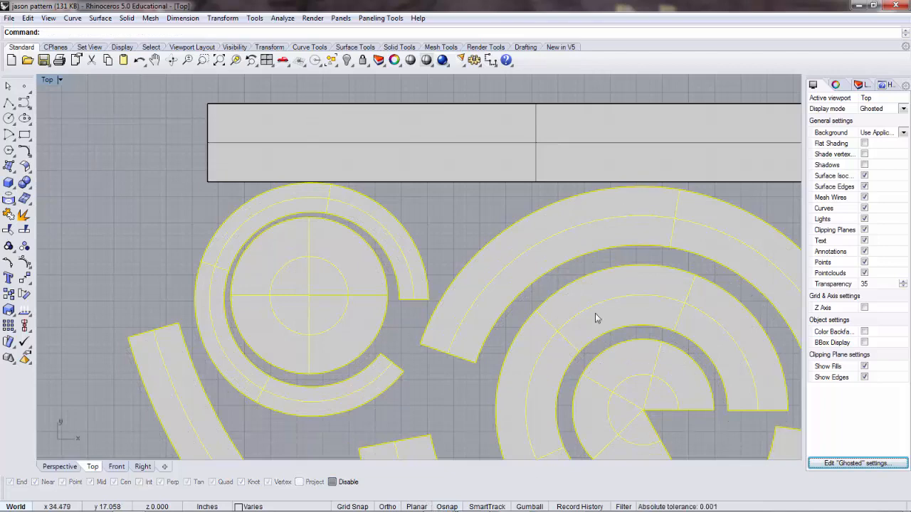
mouse_move(625, 210)
mouse_down()
mouse_move(627, 230)
mouse_move(630, 216)
mouse_up()
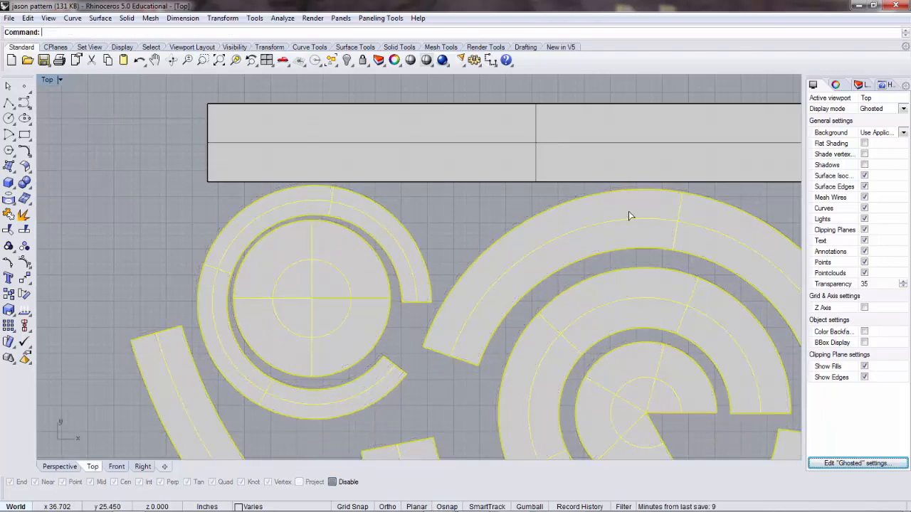
click(479, 213)
Measure the tightened layout's overall height with a vertical linear dimension from just above the rectangular strip to just below the lowest arc, and delete the dimension
scroll(444, 262, down, 4)
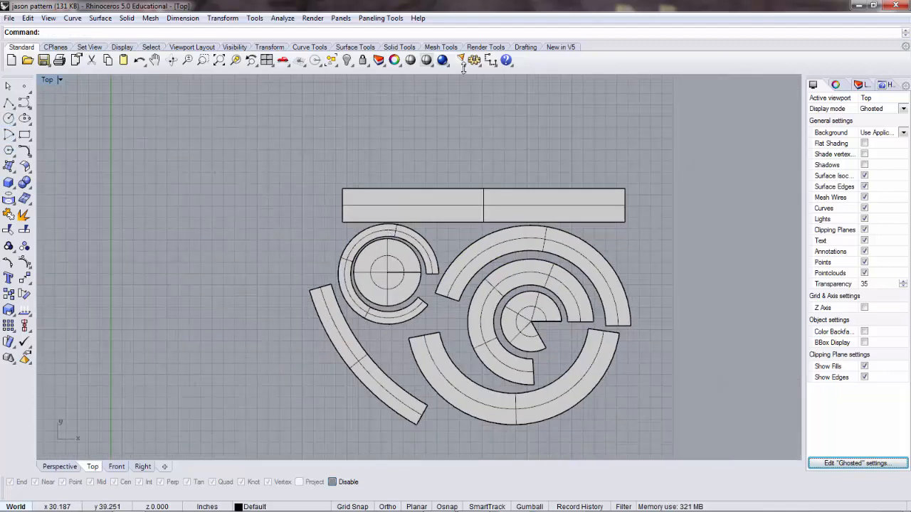
click(490, 60)
scroll(482, 187, up, 5)
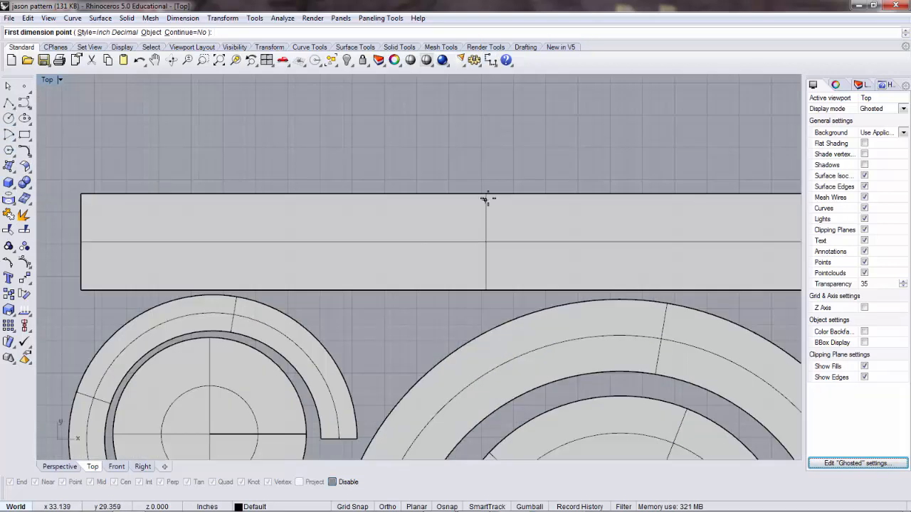
click(493, 188)
scroll(502, 266, down, 5)
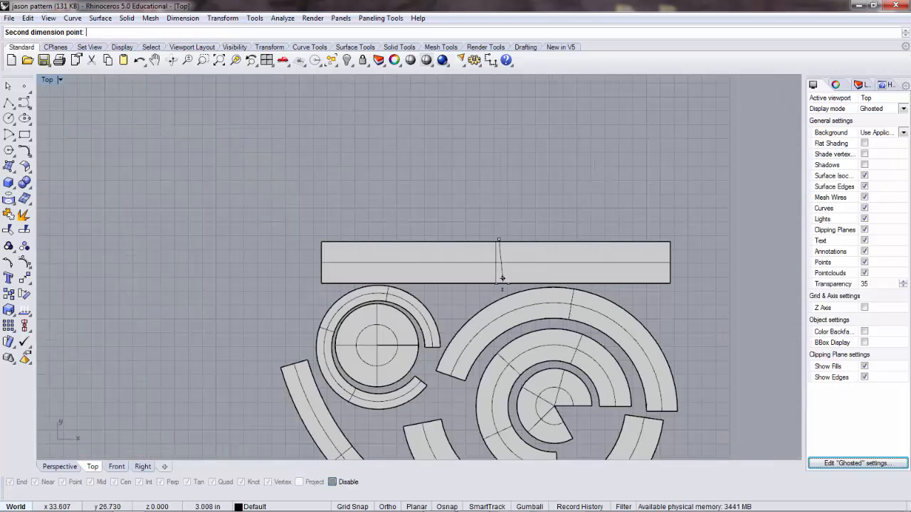
right_drag(496, 289, 502, 116)
scroll(491, 226, up, 4)
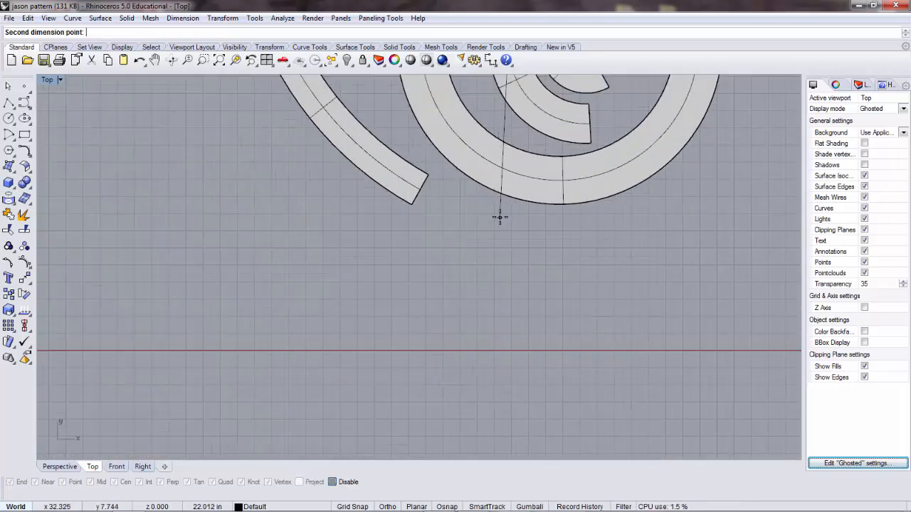
scroll(508, 207, up, 4)
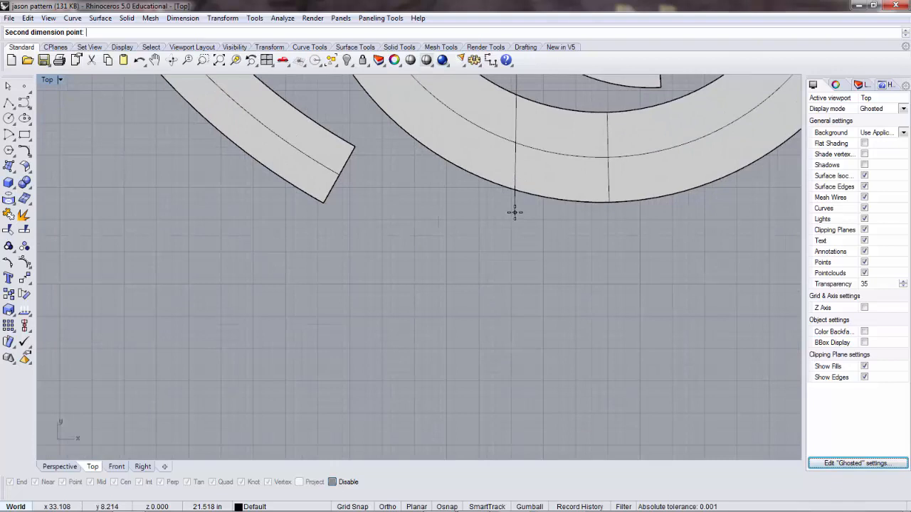
key(F8)
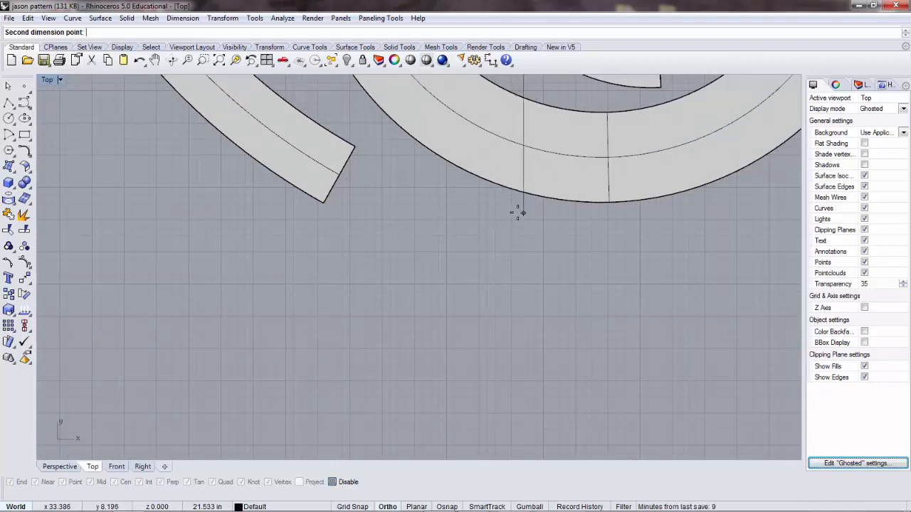
click(519, 211)
key(F8)
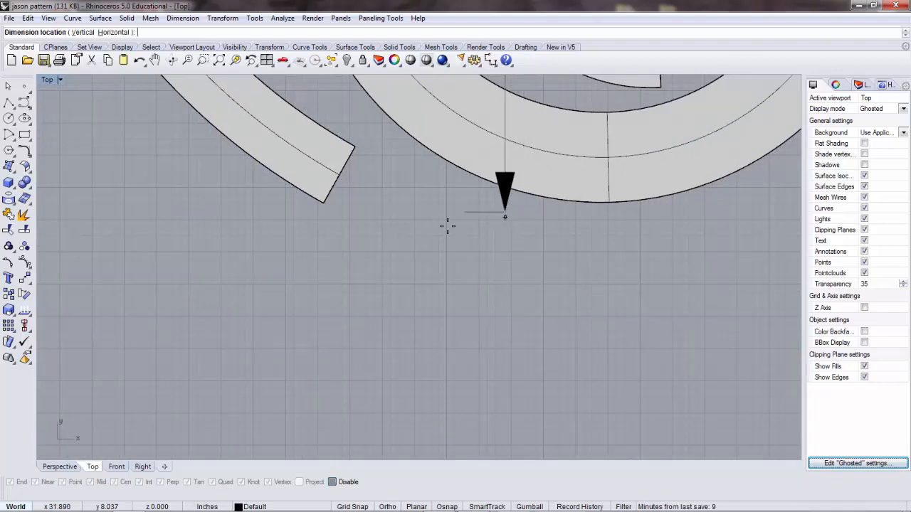
scroll(449, 225, down, 8)
click(264, 213)
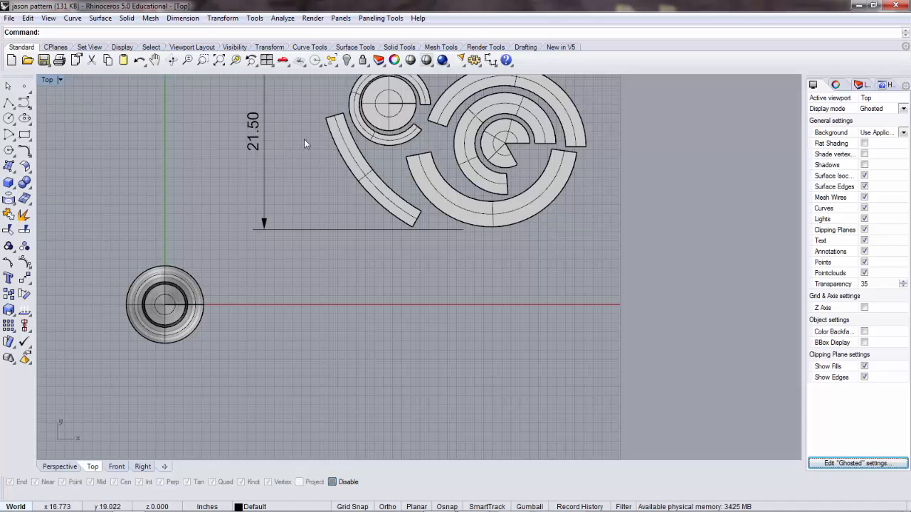
click(257, 120)
key(Delete)
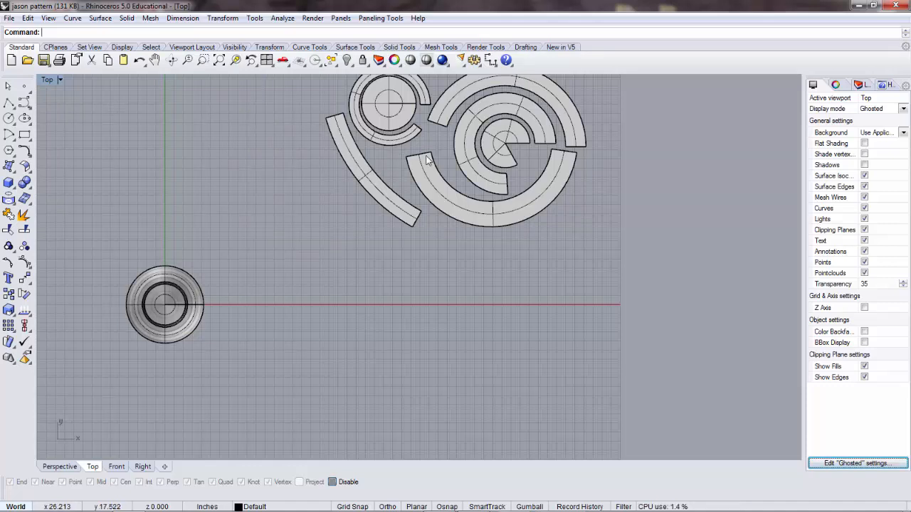
Measure the layout's overall width with a horizontal linear dimension from the long curved strip's outer corner to just past the large arc, and delete the dimension
click(490, 60)
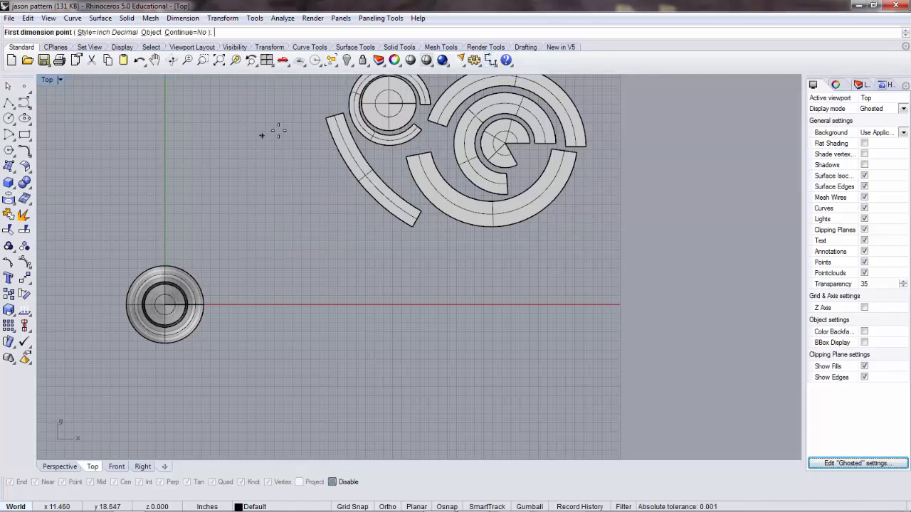
scroll(308, 117, up, 3)
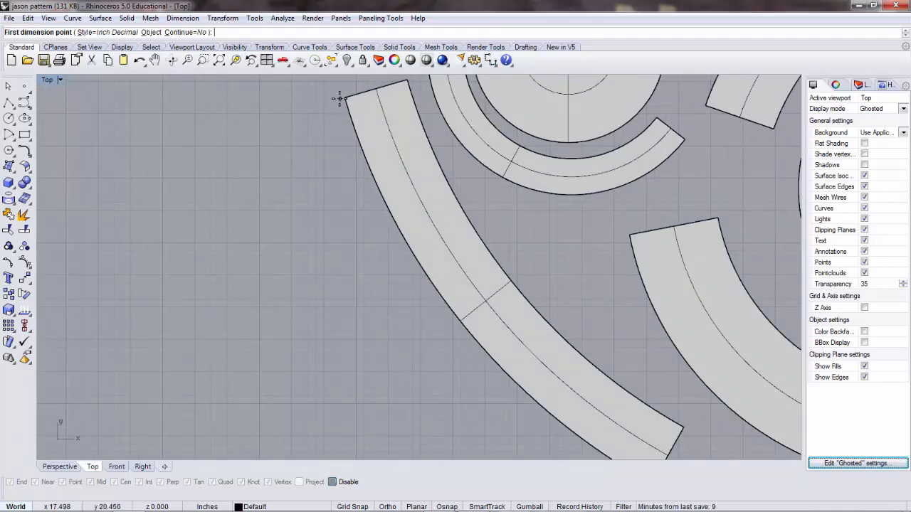
click(339, 97)
scroll(498, 107, down, 8)
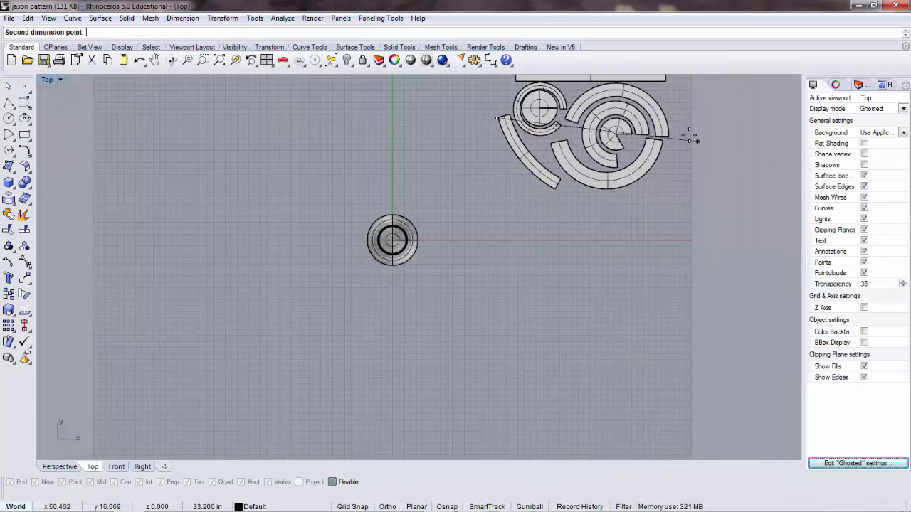
scroll(694, 140, up, 3)
scroll(667, 126, down, 3)
scroll(626, 135, up, 3)
scroll(566, 174, down, 2)
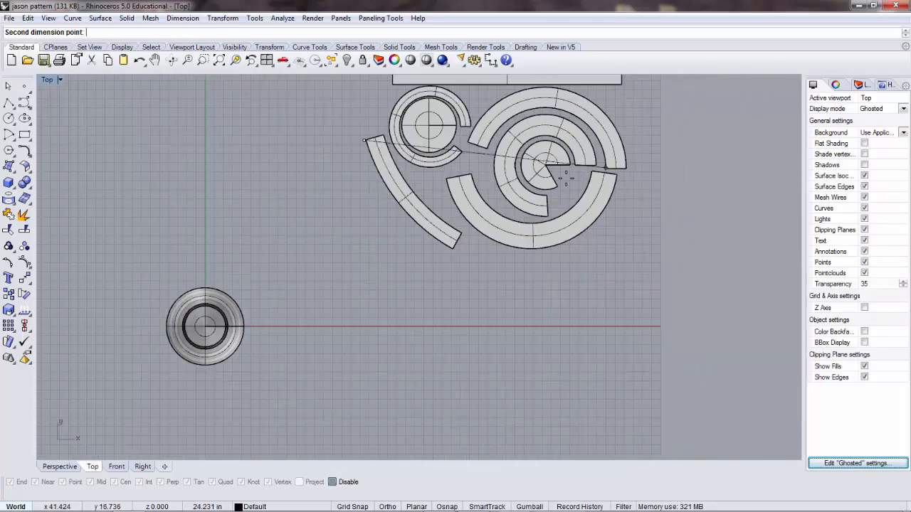
scroll(579, 170, down, 2)
right_drag(637, 137, 591, 175)
scroll(593, 197, up, 6)
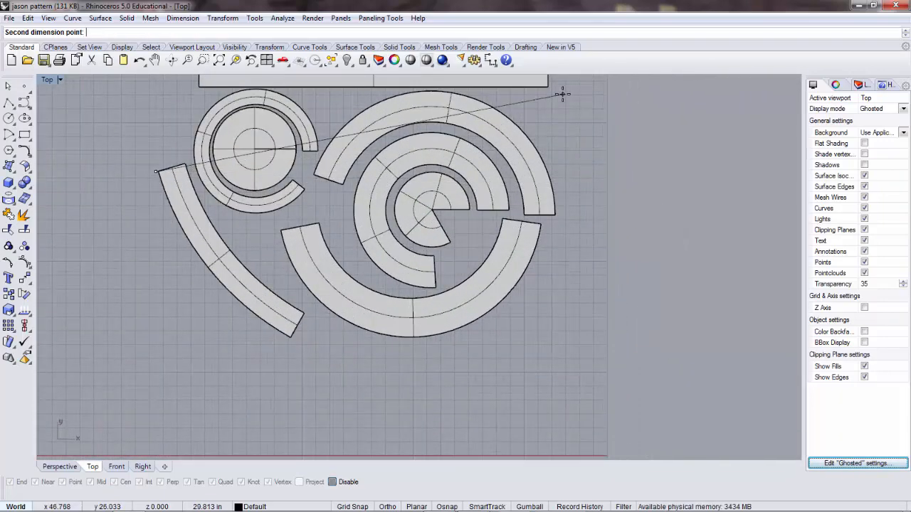
scroll(562, 94, up, 1)
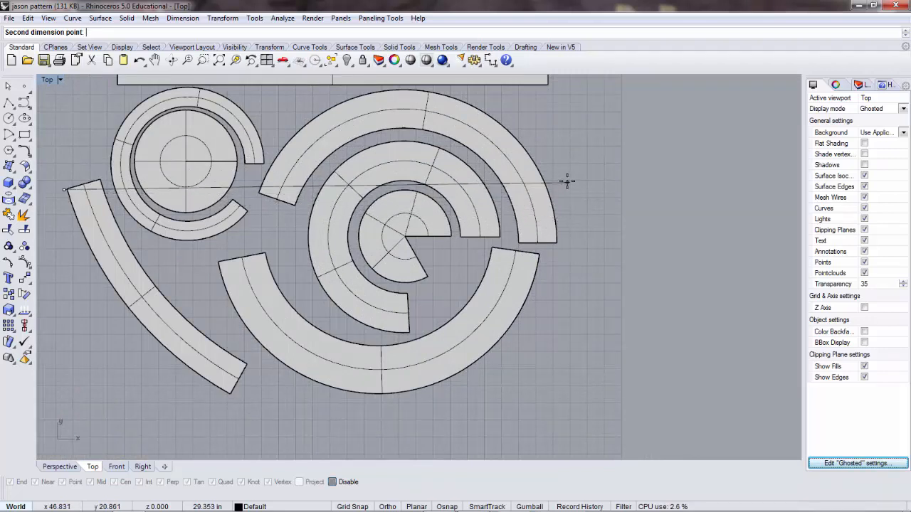
key(F8)
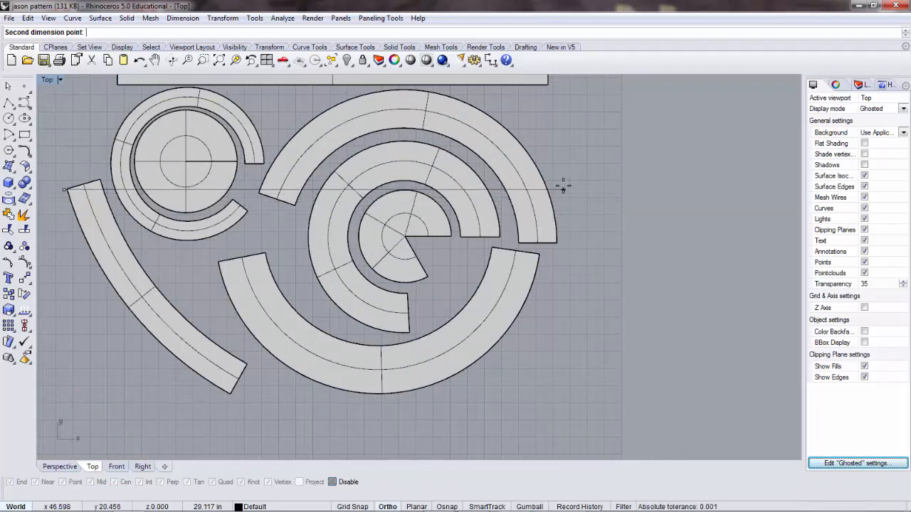
click(562, 188)
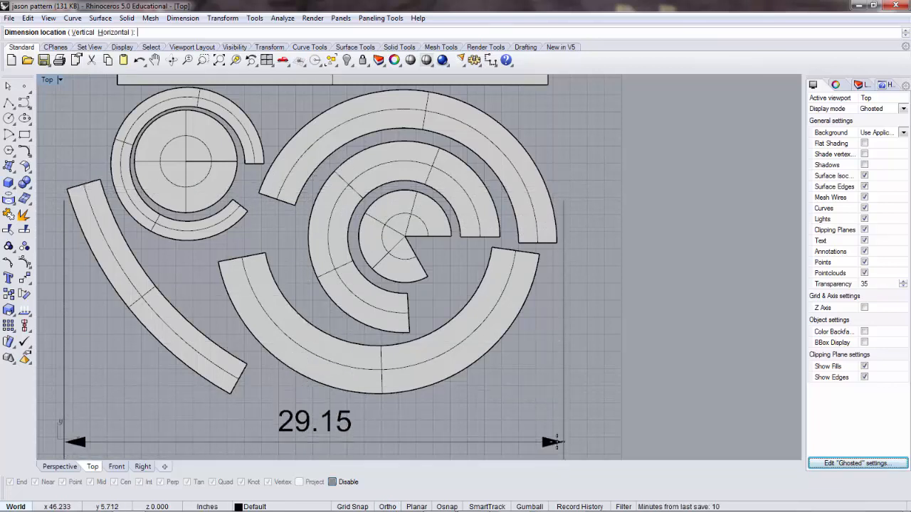
click(555, 445)
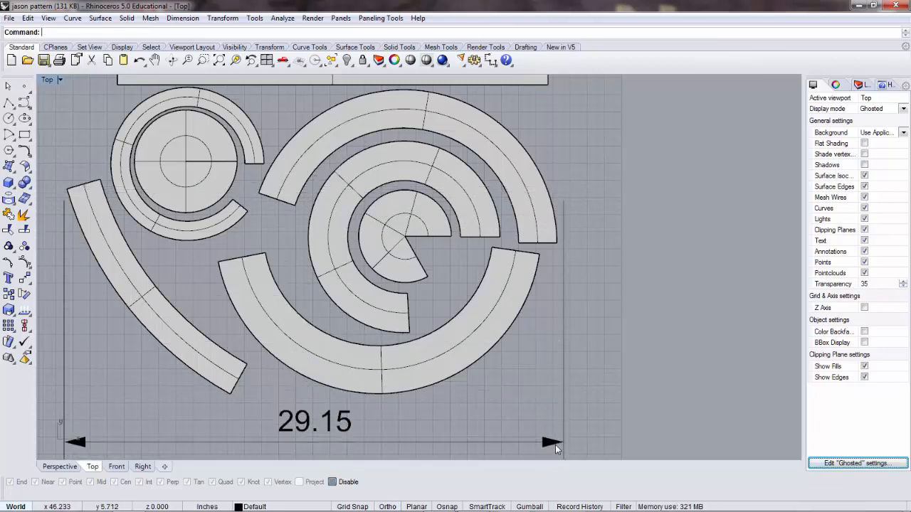
click(332, 417)
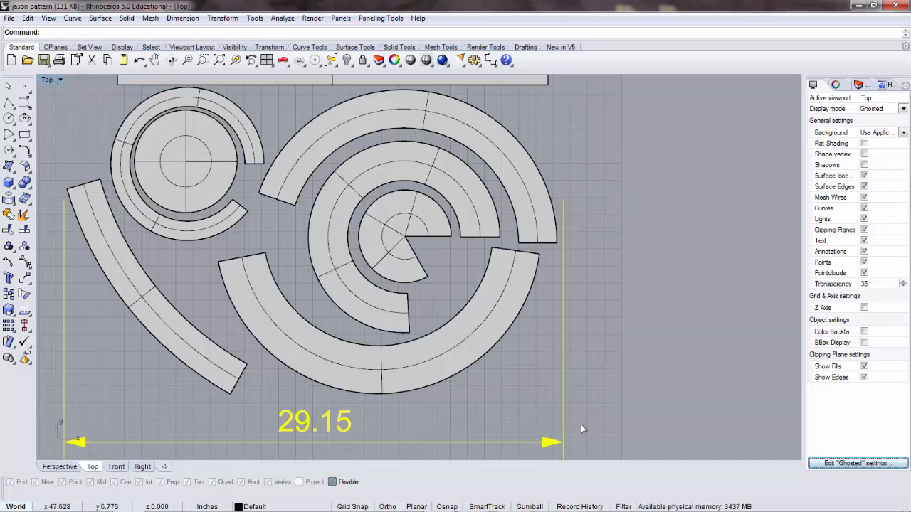
key(Delete)
Review the flat patterns by highlighting the strip, arcs and rings one at a time, and return to the four-viewport layout
scroll(600, 346, down, 2)
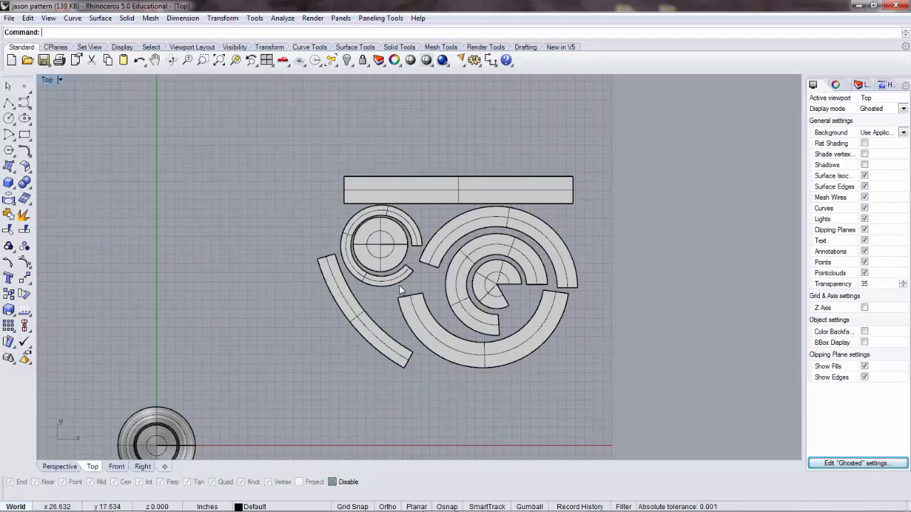
scroll(502, 240, down, 2)
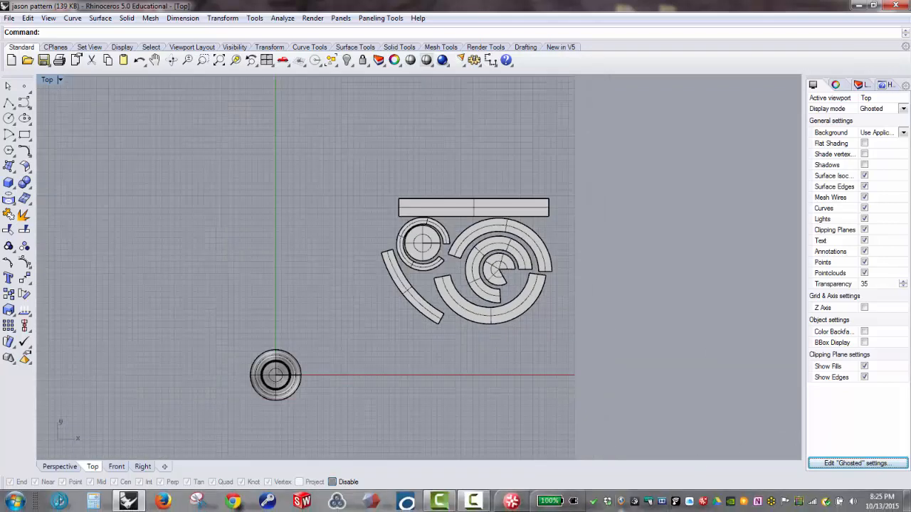
click(467, 505)
click(857, 468)
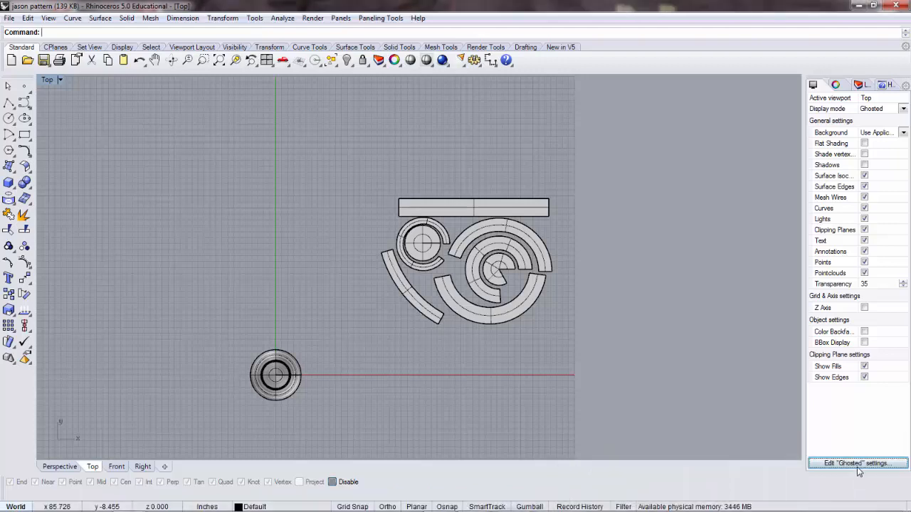
click(479, 210)
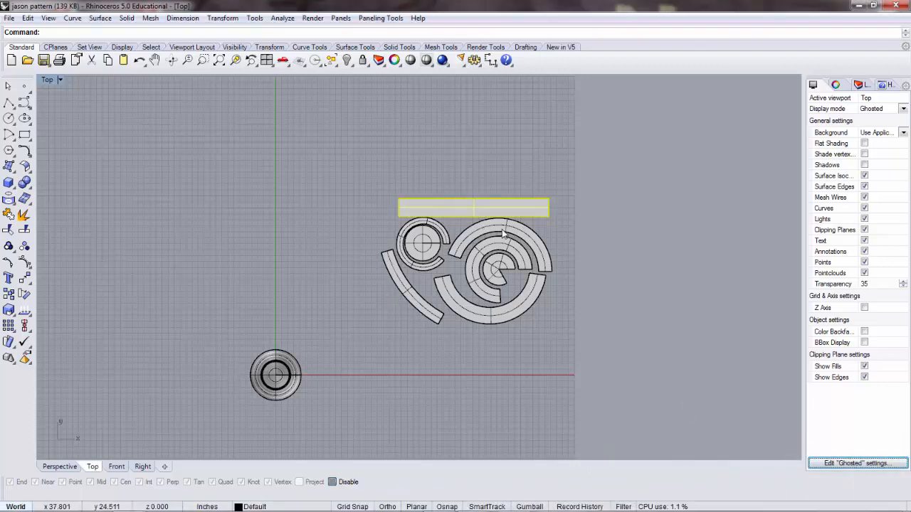
click(502, 232)
click(500, 261)
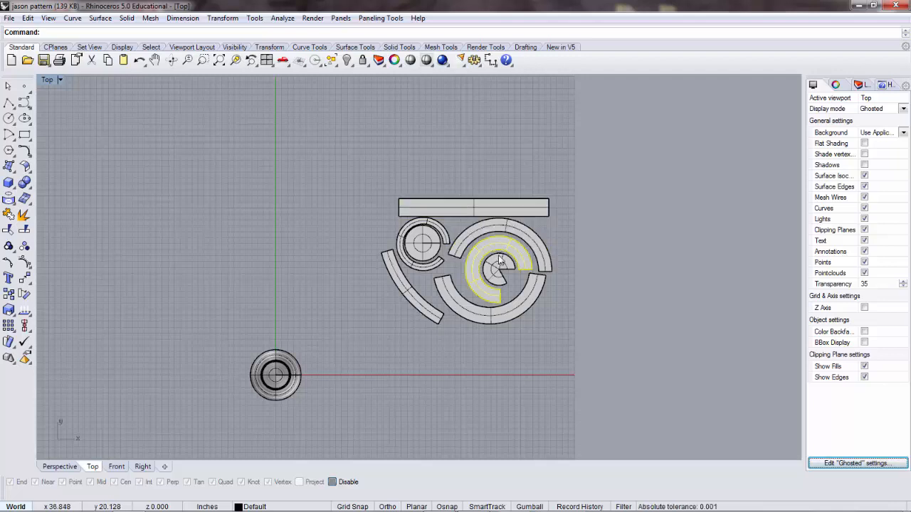
click(498, 269)
click(528, 304)
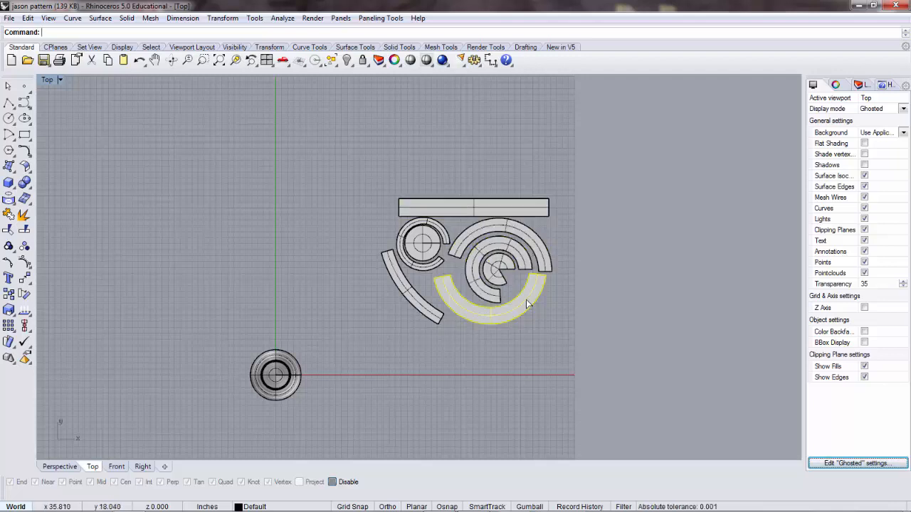
click(478, 279)
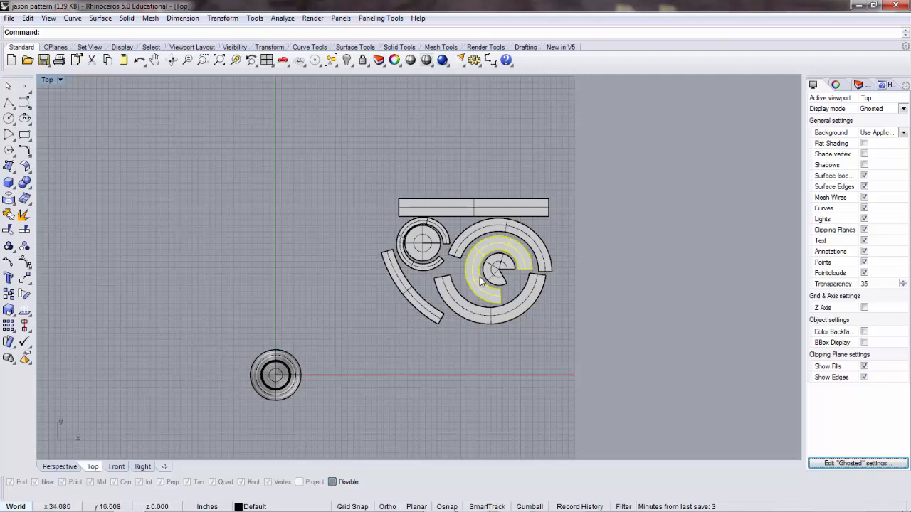
click(448, 239)
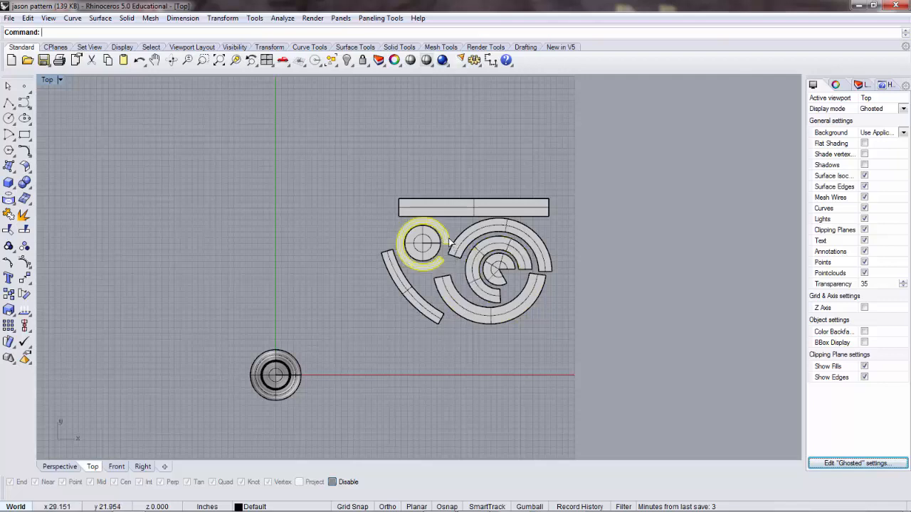
click(478, 168)
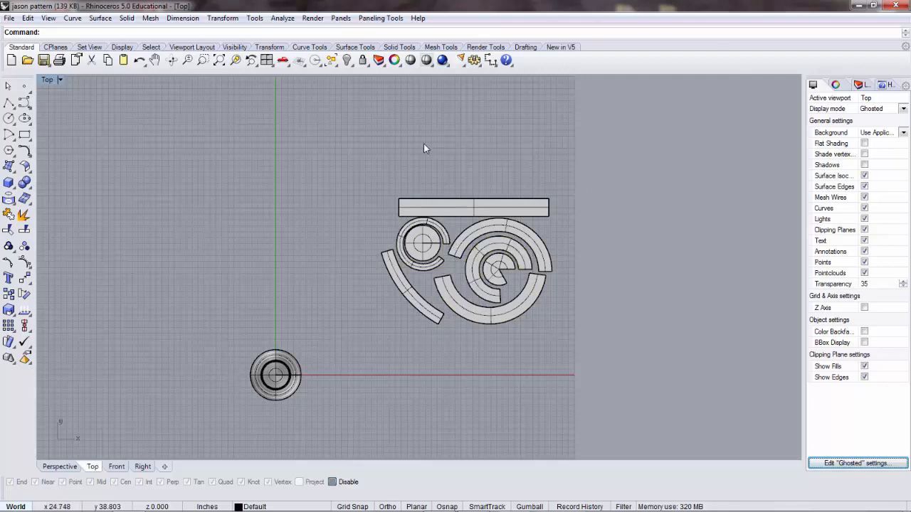
double_click(51, 80)
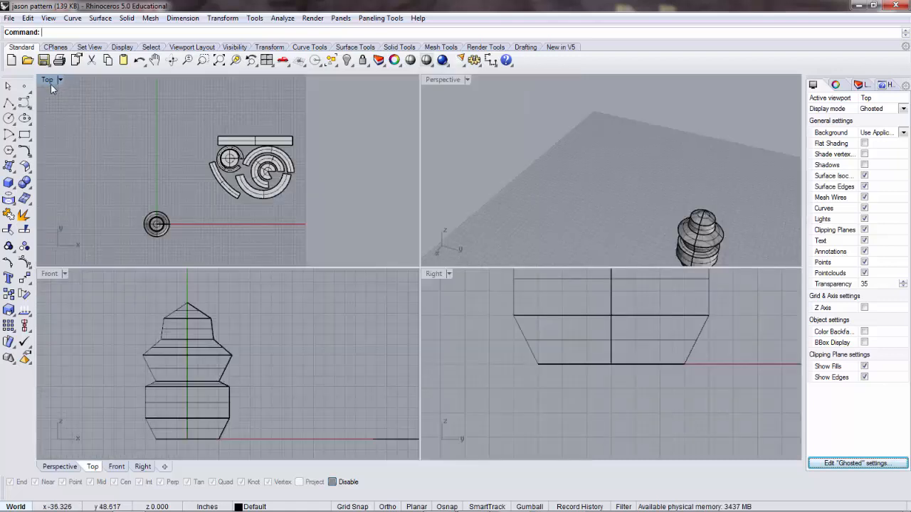
Examine the tower and its flat patterns in the perspective view, highlighting the small ring, disc and curved strip, and restore the four-viewport layout
double_click(443, 80)
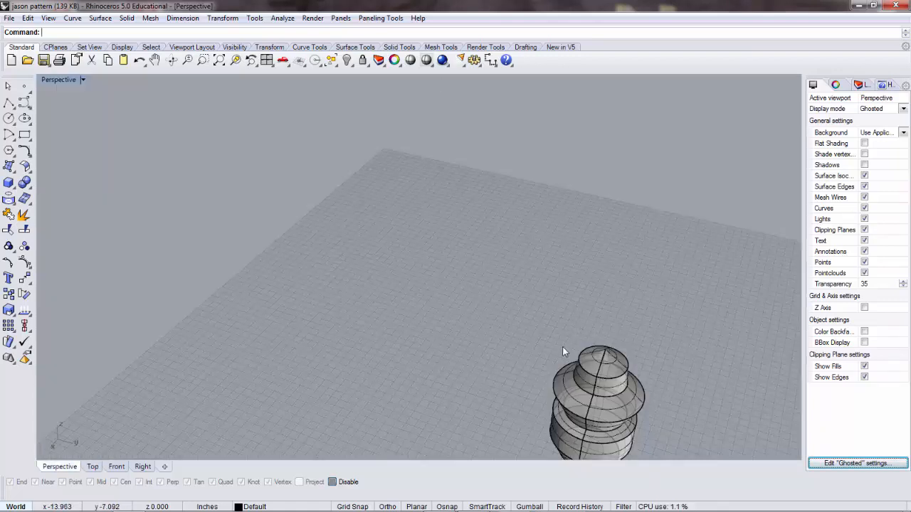
shift+right_drag(607, 382, 358, 143)
right_drag(467, 369, 524, 345)
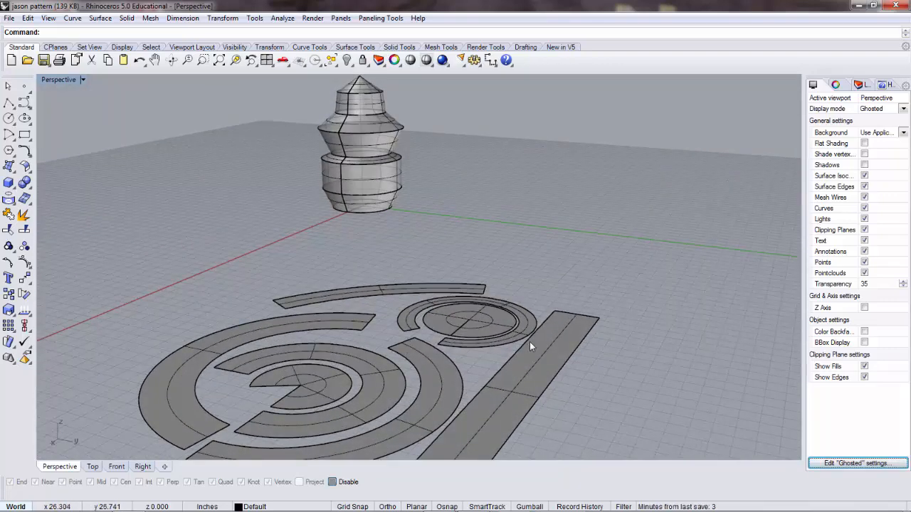
click(529, 346)
click(525, 336)
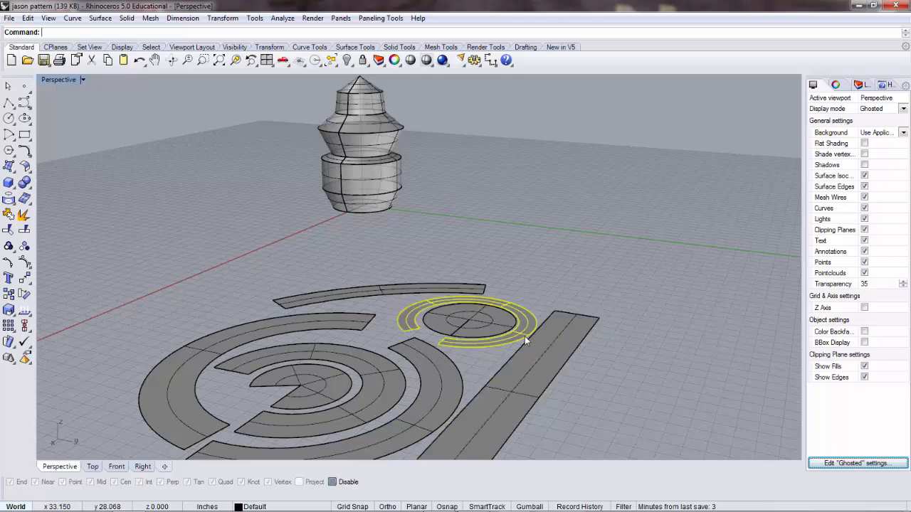
click(499, 321)
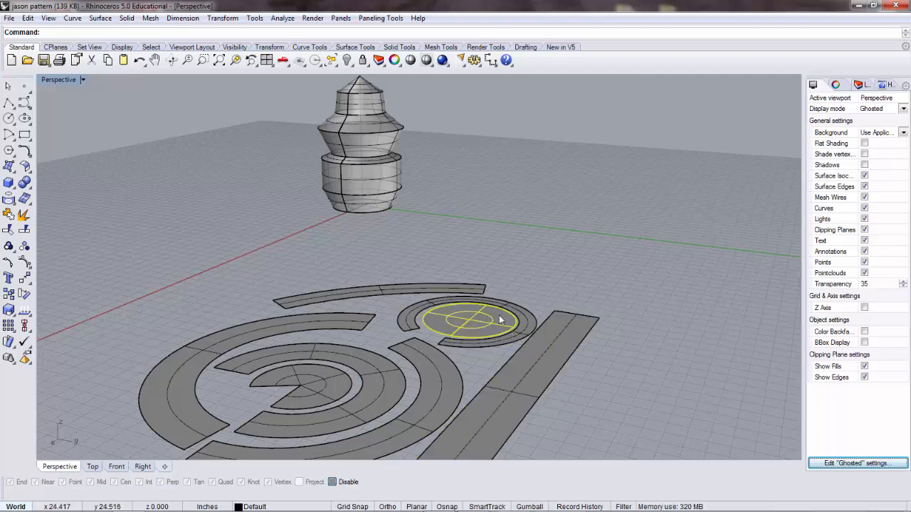
click(414, 293)
click(630, 264)
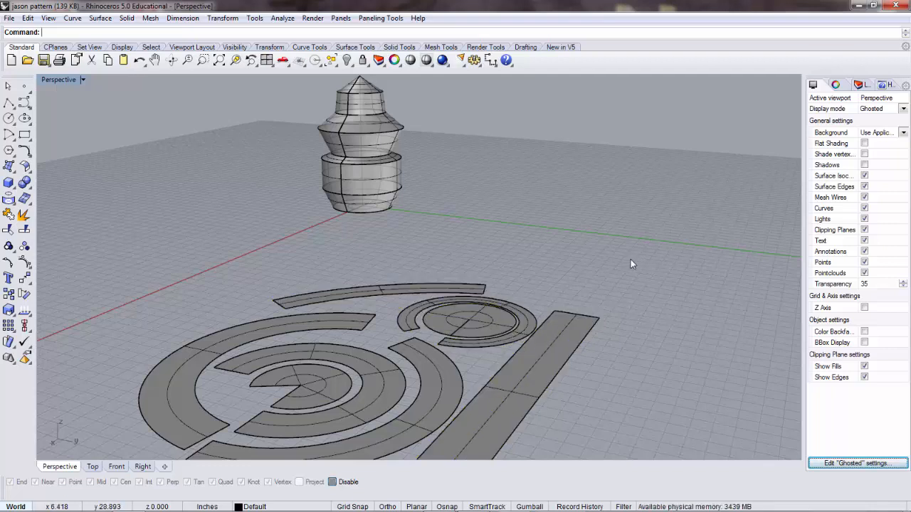
scroll(561, 240, down, 8)
right_drag(587, 203, 587, 270)
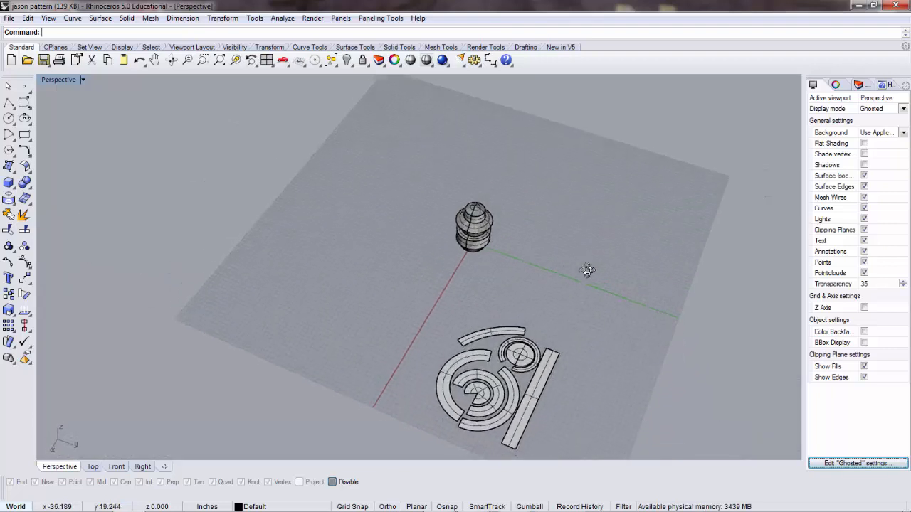
double_click(72, 78)
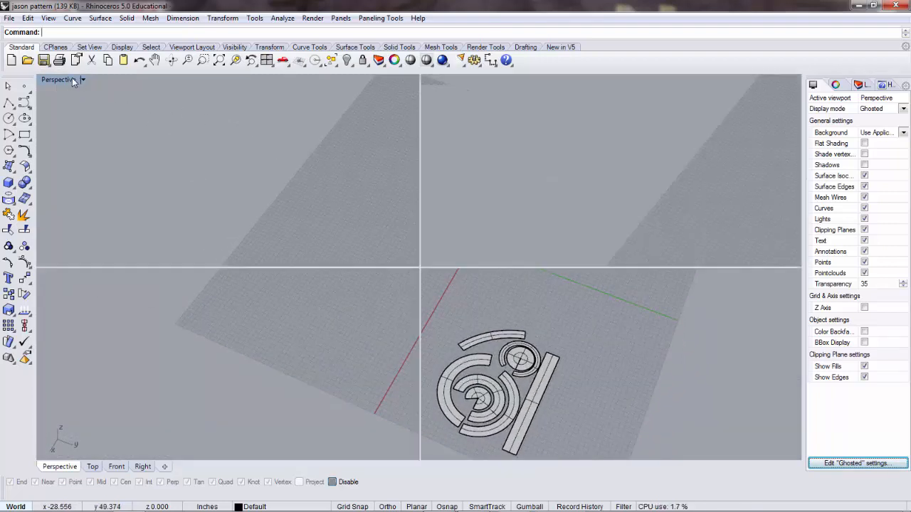
In the Top view, extract the outline curves of all the flat patterns with the Silhouette command
double_click(50, 78)
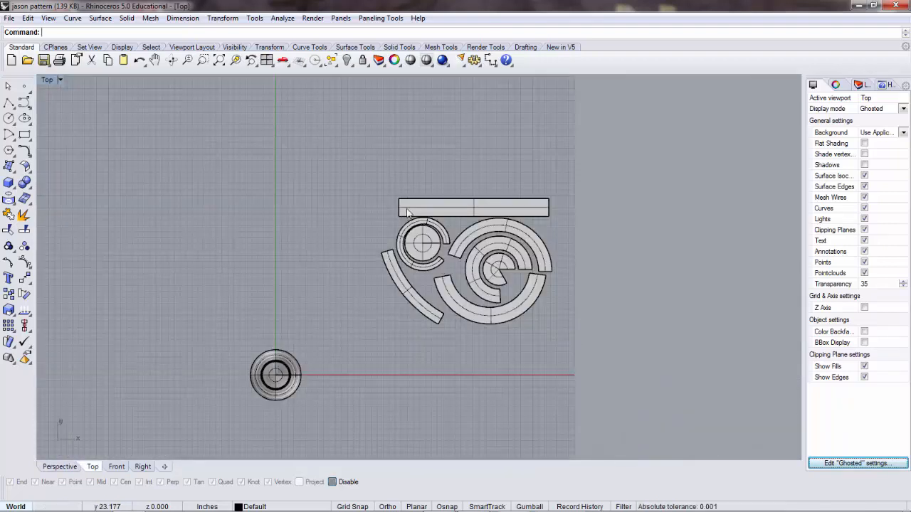
drag(345, 182, 597, 346)
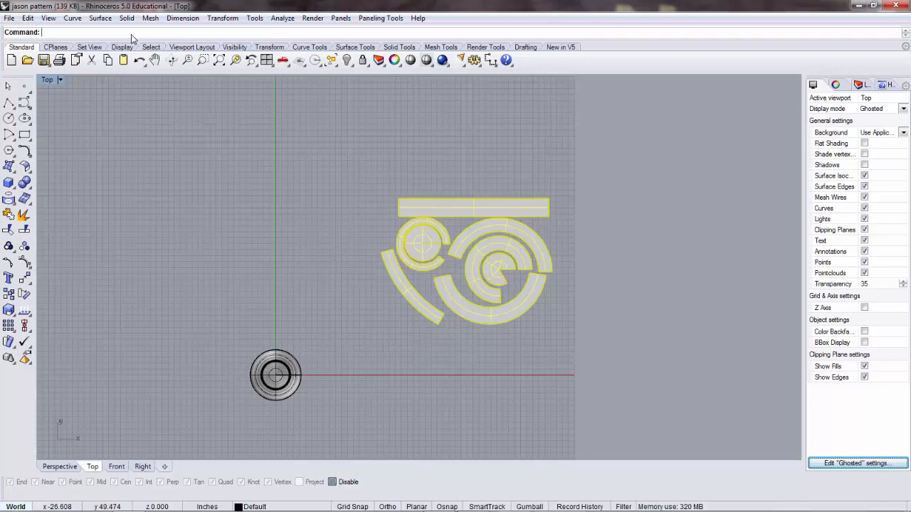
text(Silhouette)
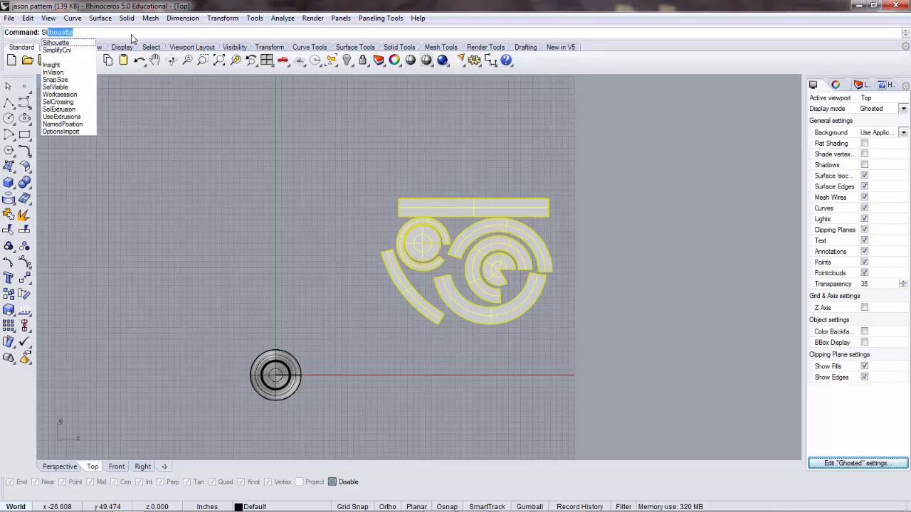
key(Return)
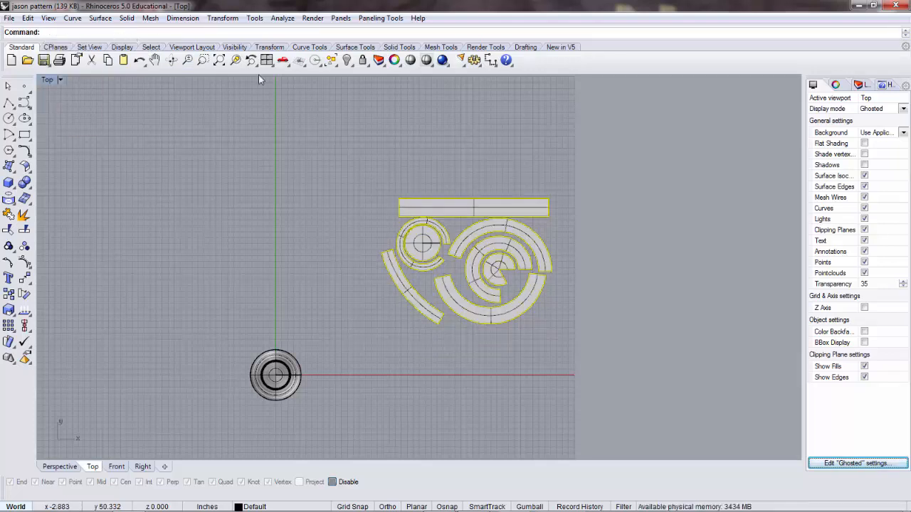
scroll(504, 275, up, 5)
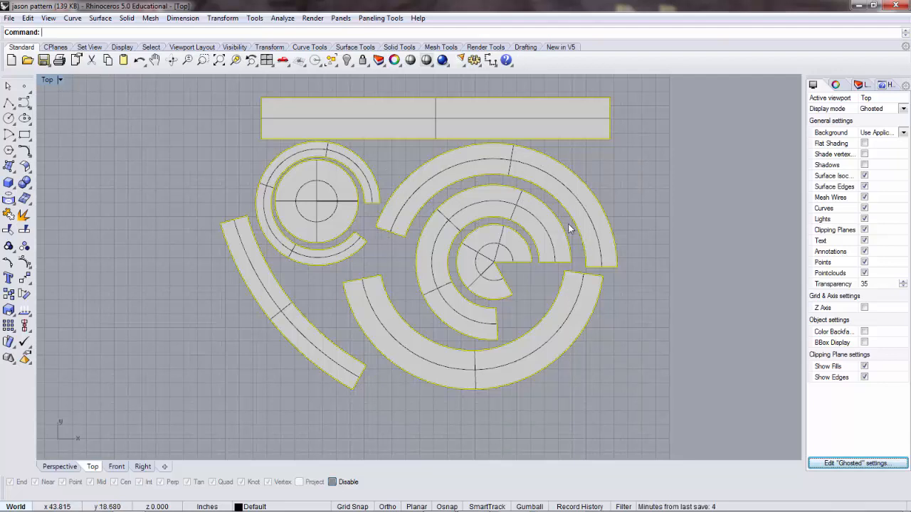
scroll(570, 228, down, 3)
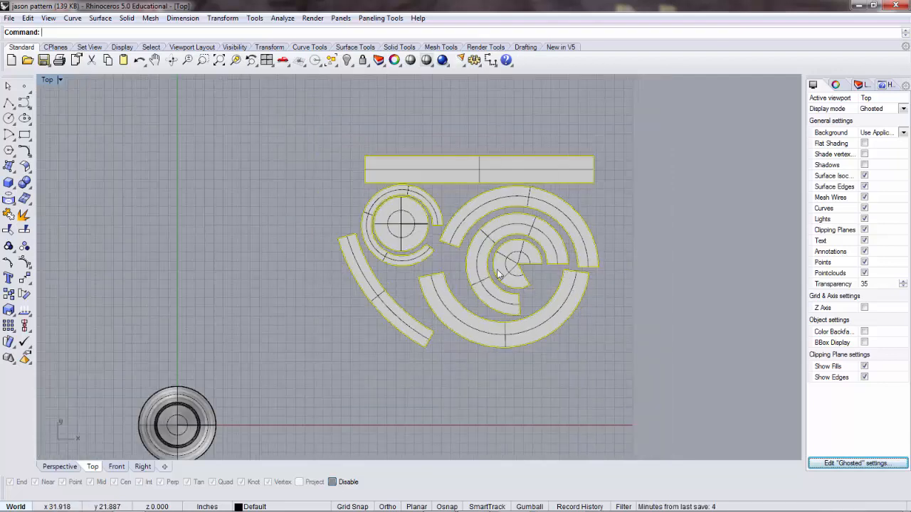
Group the extracted outline curves and move them about 31 inches in the negative X direction, clear of the surface patterns
text(Group)
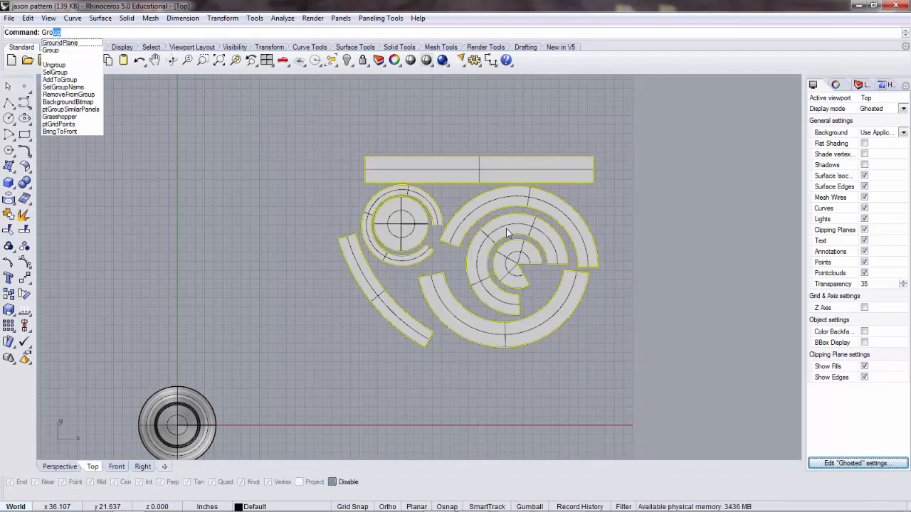
key(Return)
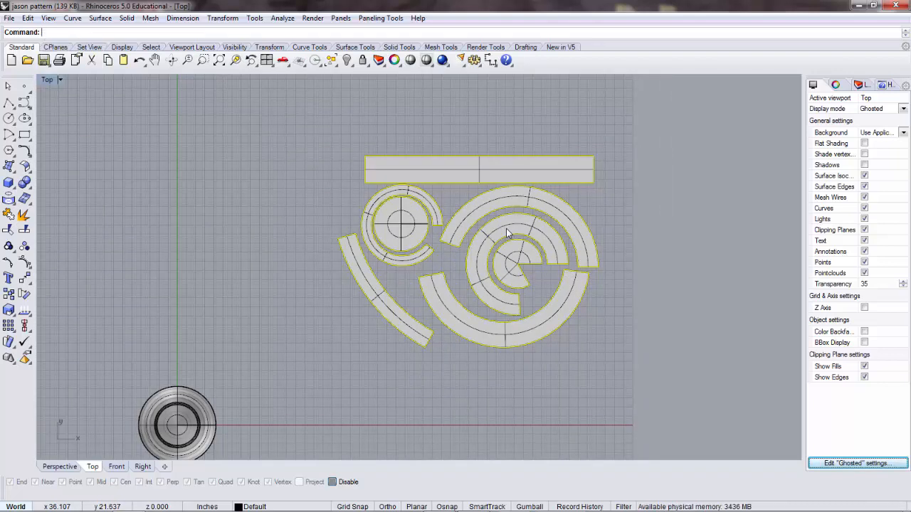
click(25, 280)
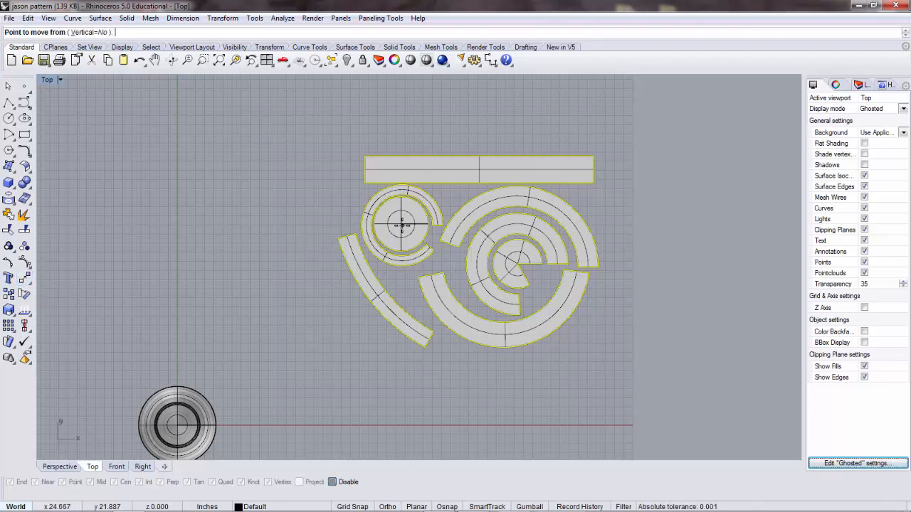
click(390, 234)
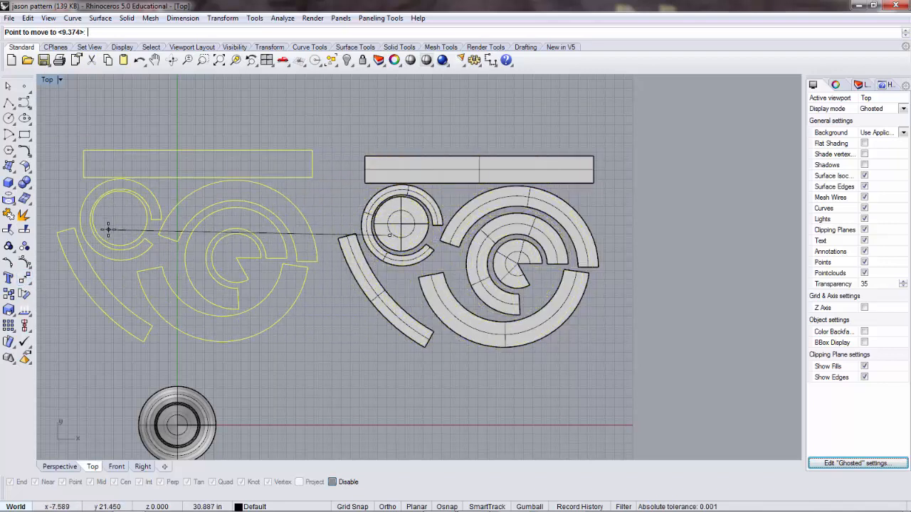
click(109, 229)
click(352, 107)
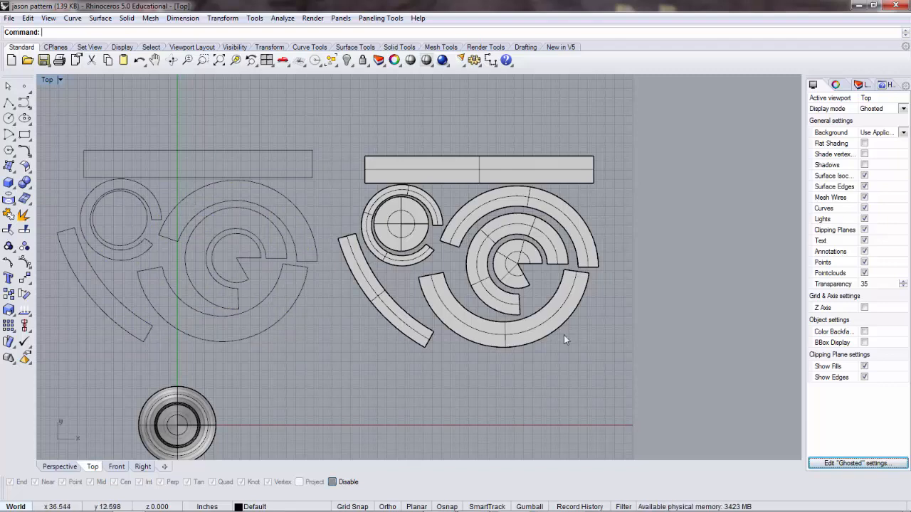
Select the separated outline curves and set up their export as AutoCAD Drawing Exchange (*.dxf) to the Desktop
scroll(659, 344, down, 2)
right_drag(502, 397, 578, 379)
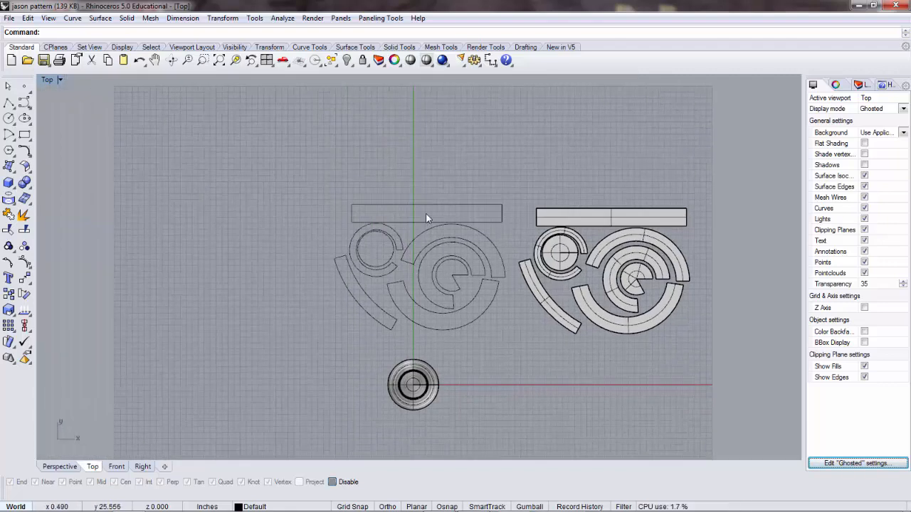
drag(294, 181, 517, 352)
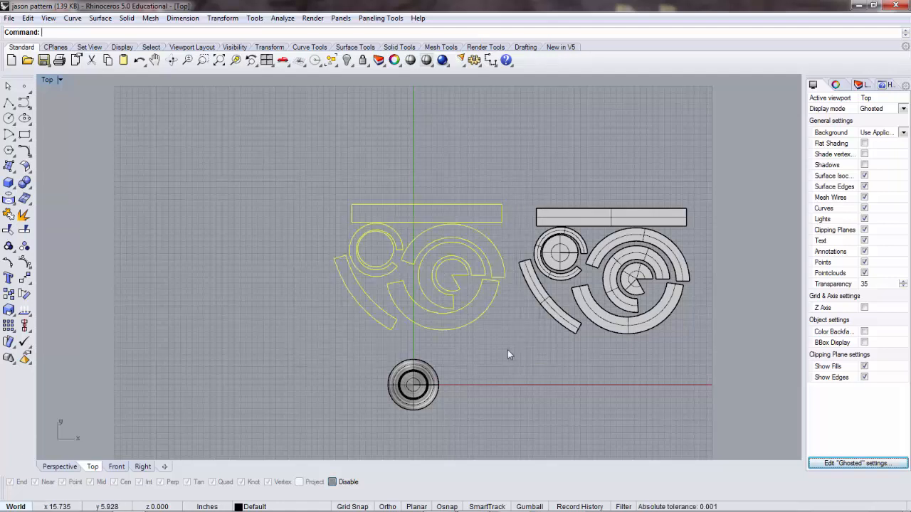
click(8, 18)
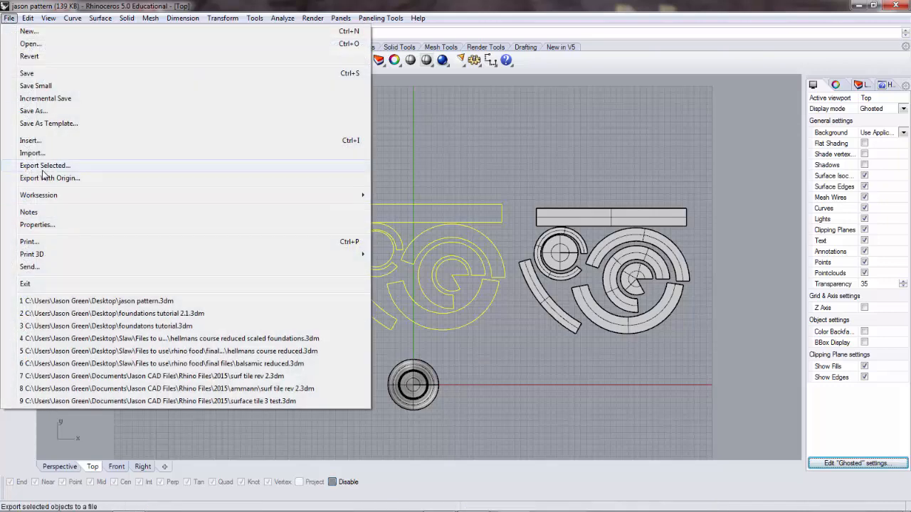
click(45, 166)
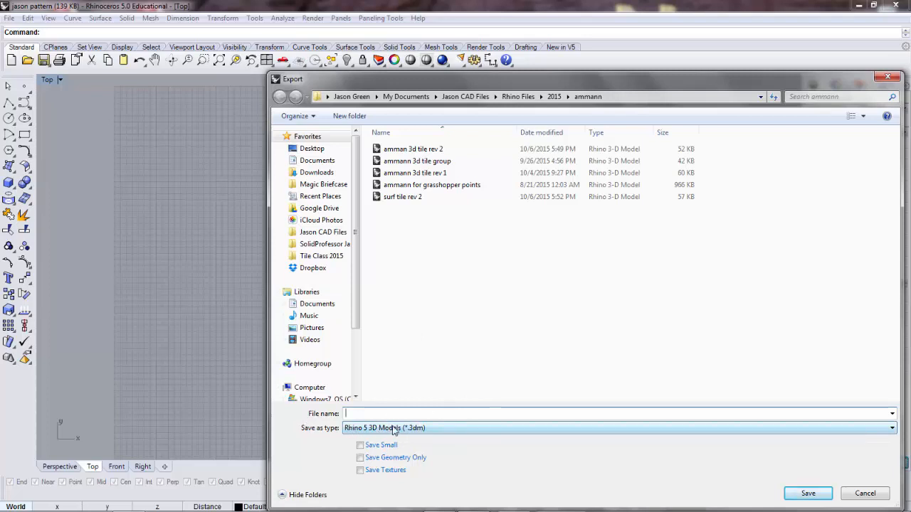
click(440, 428)
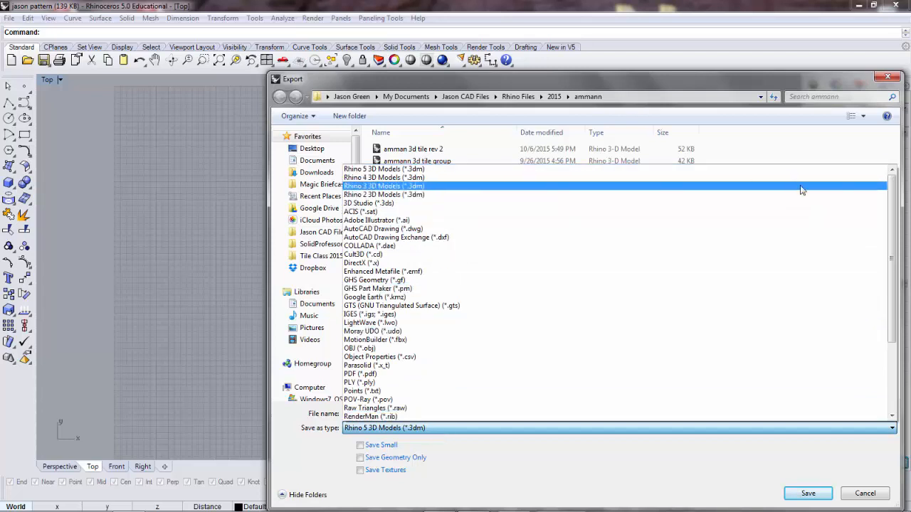
drag(892, 203, 890, 181)
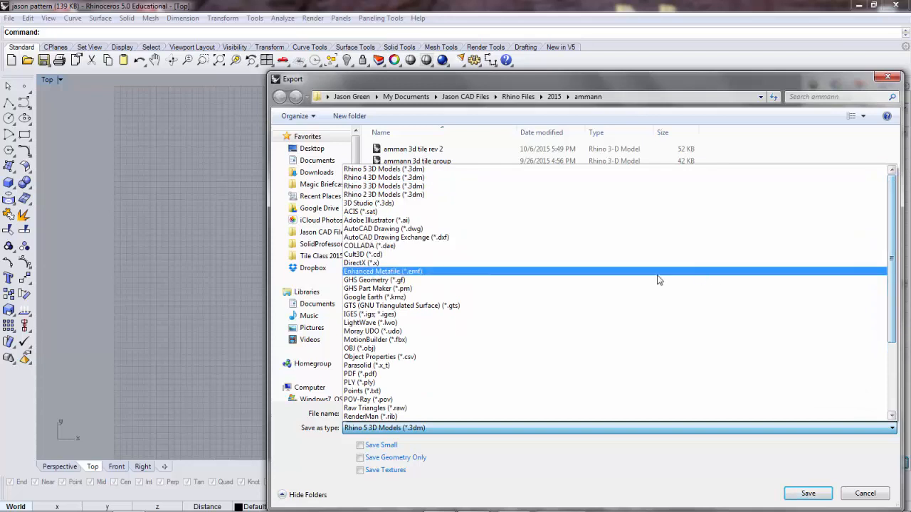
click(459, 238)
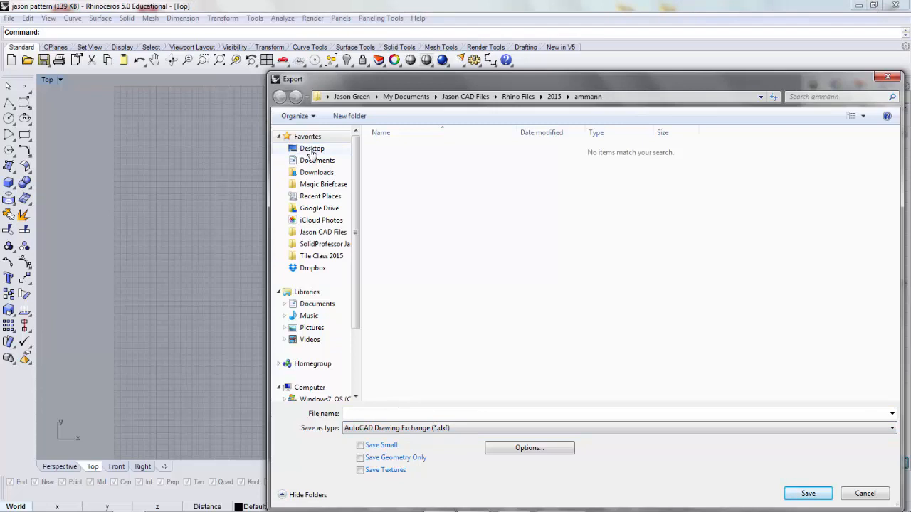
click(311, 151)
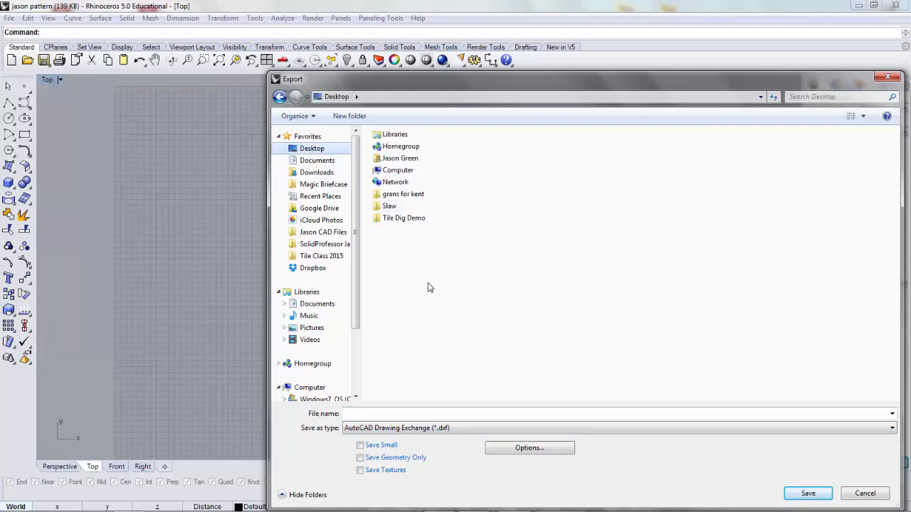
Name the export file with the owner's first name followed by "dxf for laser" and save it with the Default export scheme
click(411, 414)
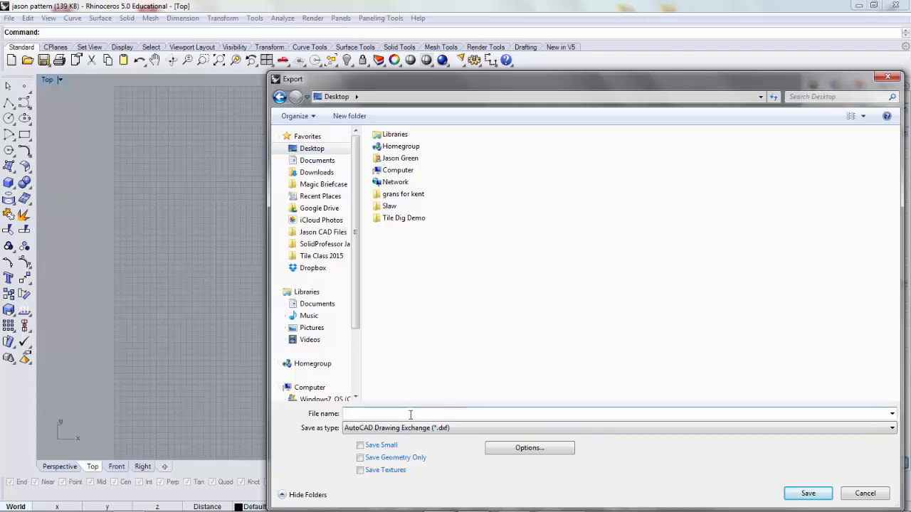
text(jason)
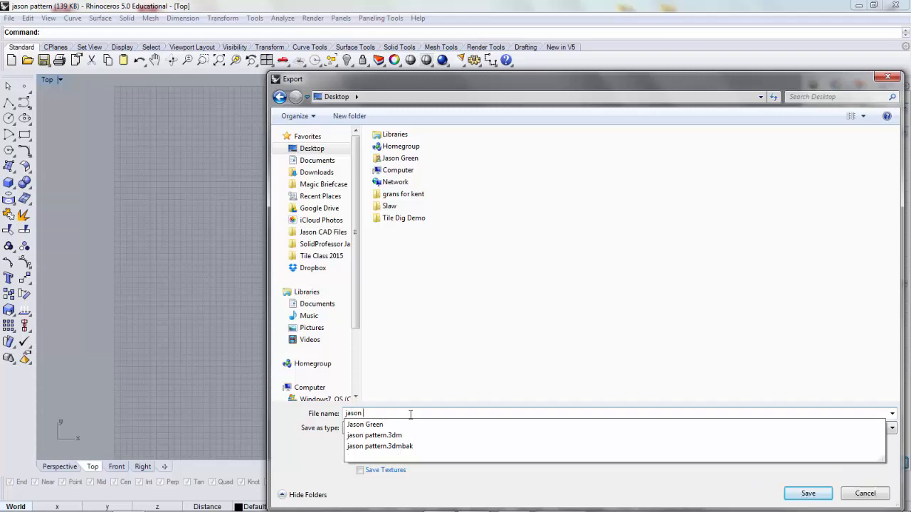
text( dxf)
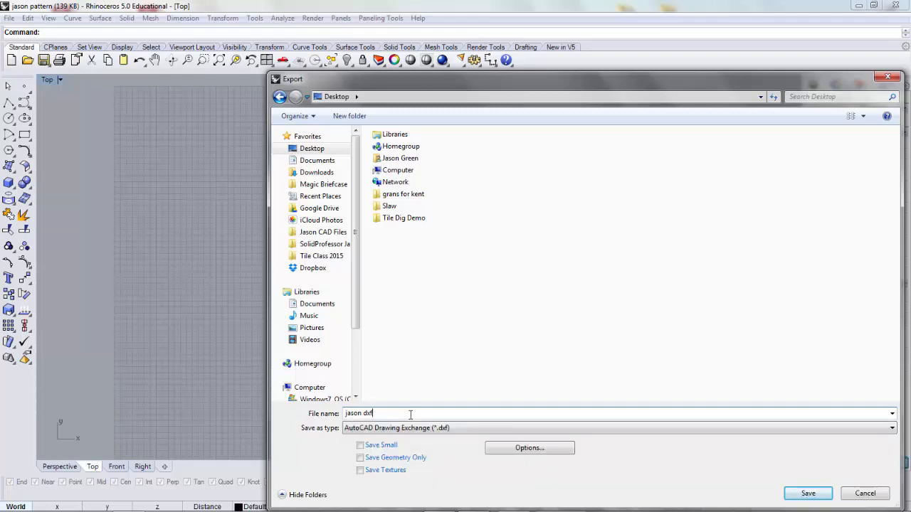
text( for laser)
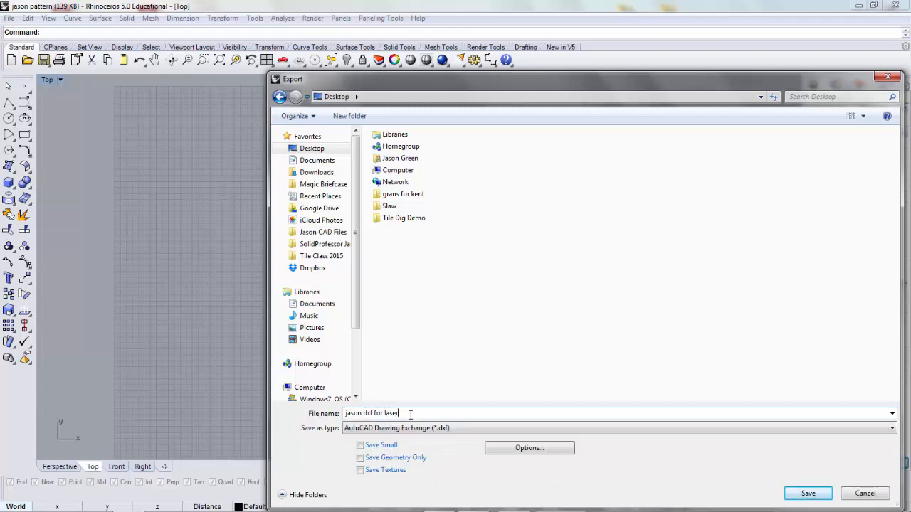
click(807, 493)
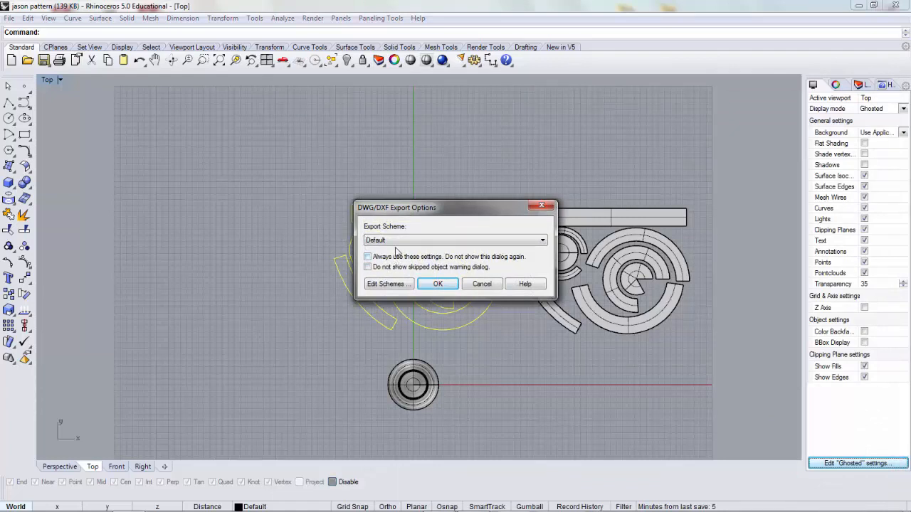
click(438, 284)
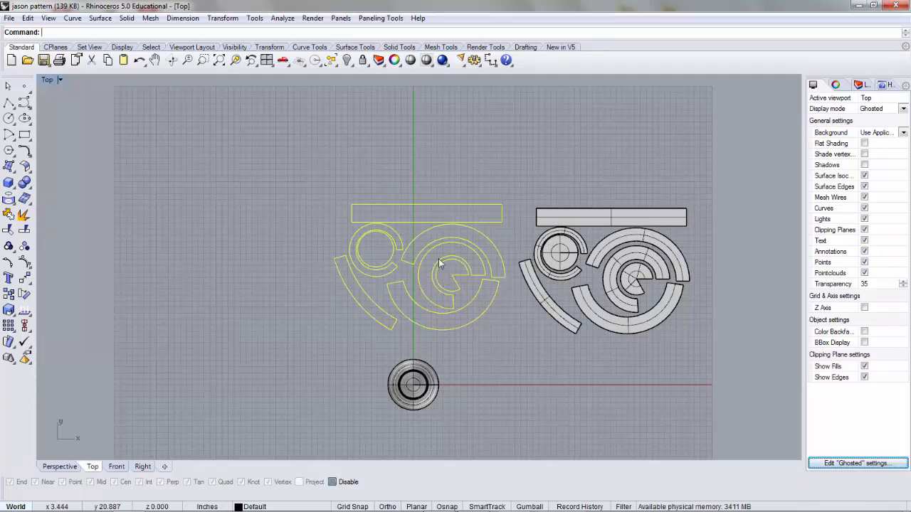
Save the current pattern model under its existing file name
click(9, 18)
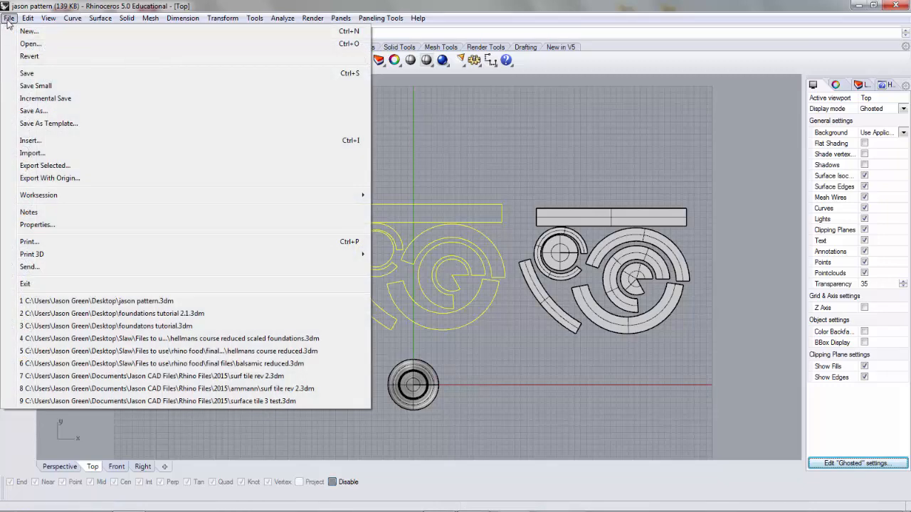
click(9, 18)
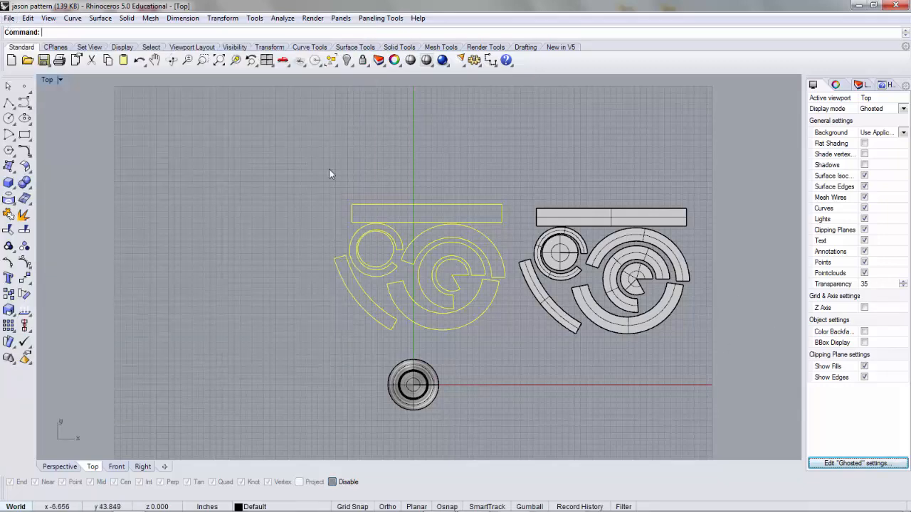
click(9, 17)
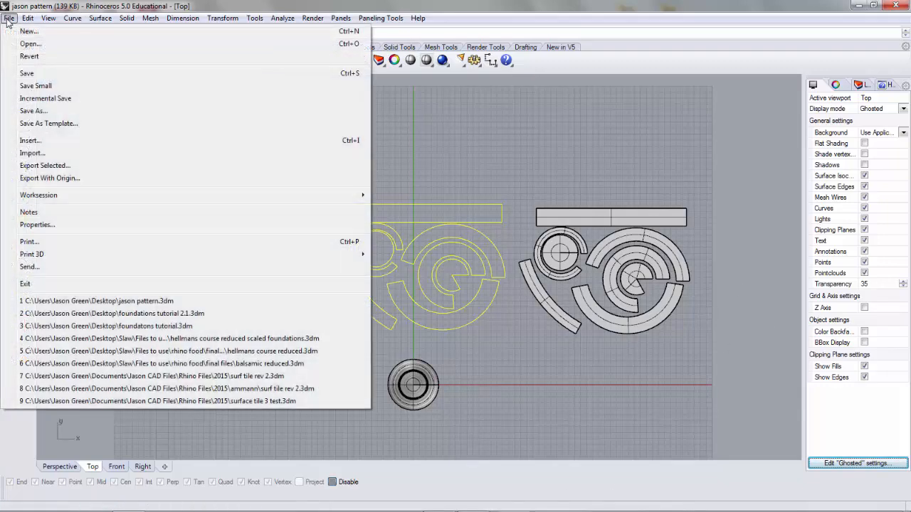
click(30, 73)
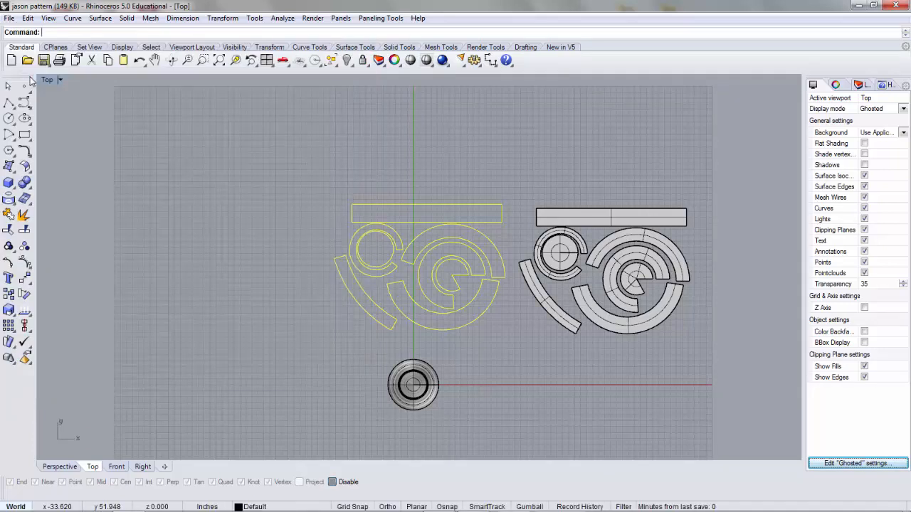
Open the exported "dxf for laser" file from the Desktop with the default DWG/DXF import options, using inches for model and layout units
click(9, 19)
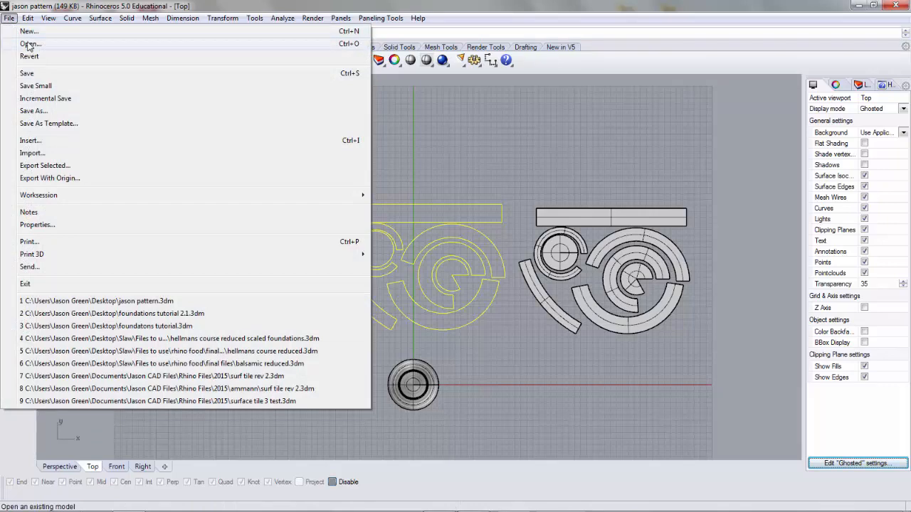
click(30, 44)
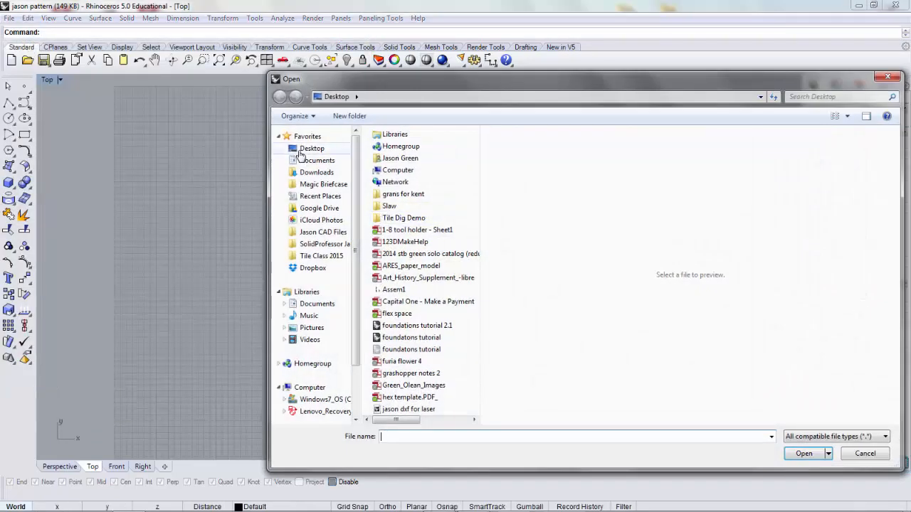
click(305, 151)
scroll(474, 285, down, 2)
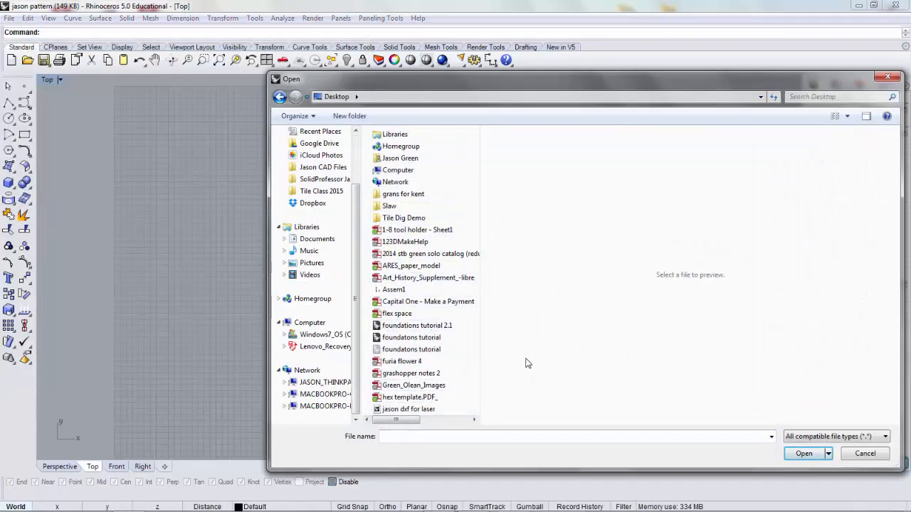
click(423, 410)
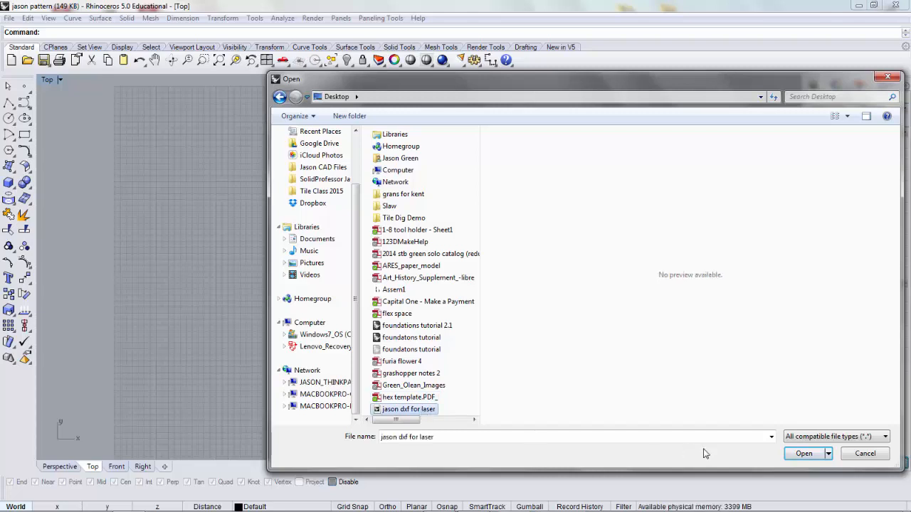
click(811, 455)
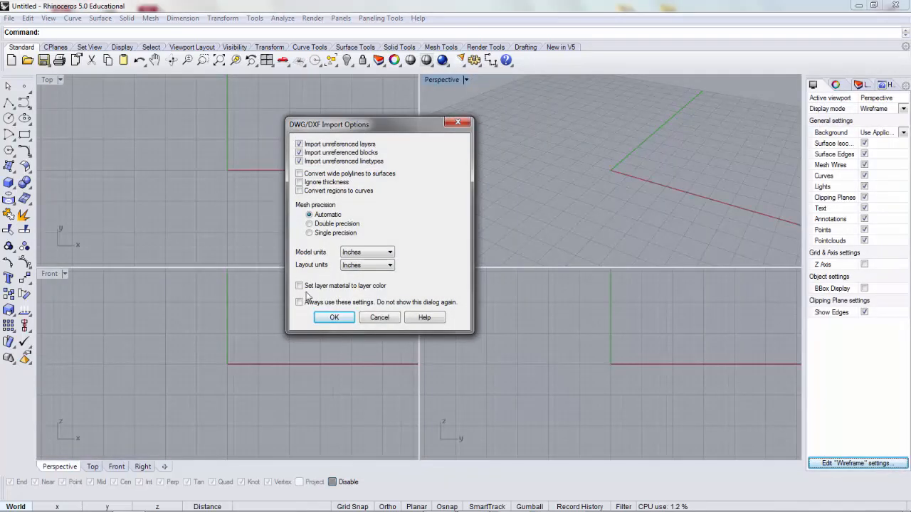
click(334, 317)
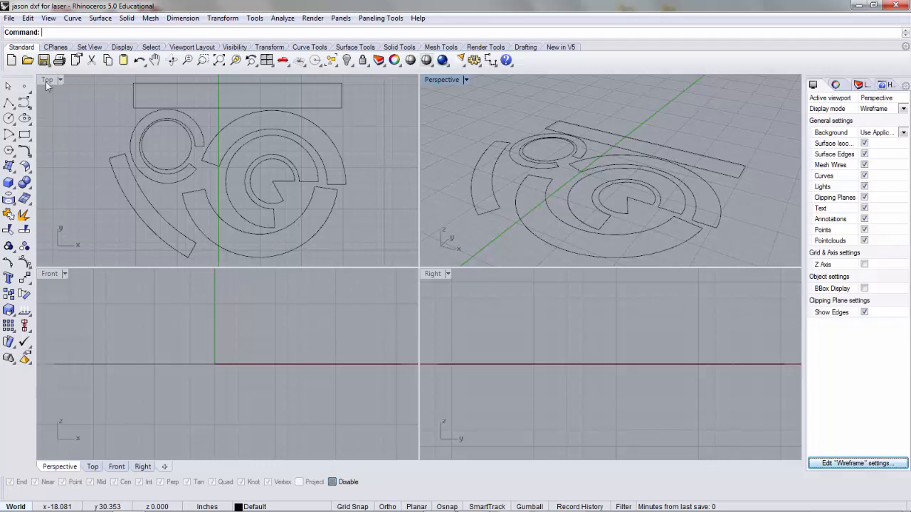
Maximize the Top view and examine the imported flat-pattern outlines up close and as a whole
double_click(45, 79)
scroll(424, 221, down, 10)
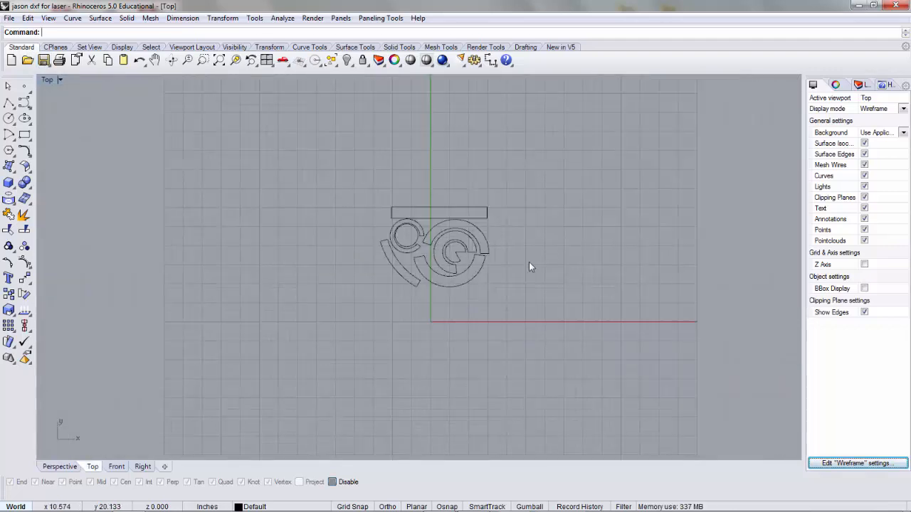
mouse_move(529, 267)
right_down()
mouse_move(474, 218)
mouse_move(413, 197)
right_up()
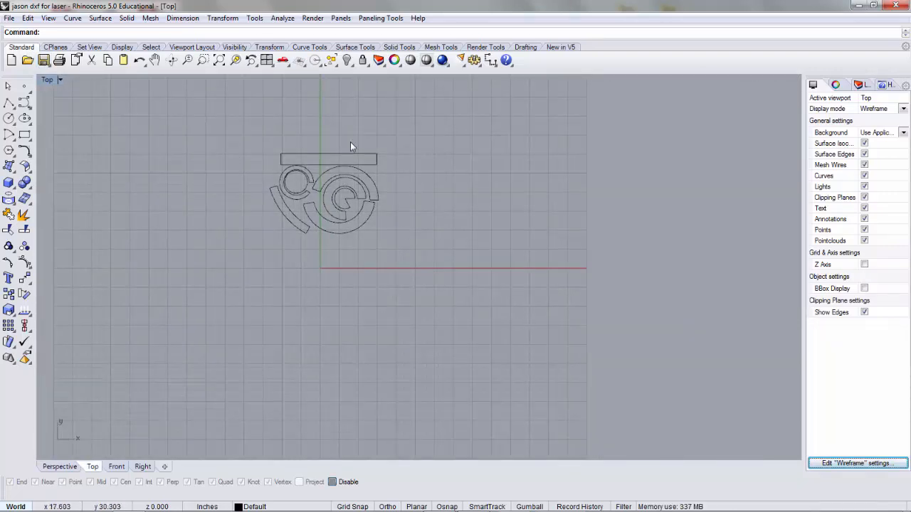
scroll(338, 194, up, 10)
mouse_move(342, 192)
right_down()
mouse_move(386, 210)
mouse_move(441, 268)
right_up()
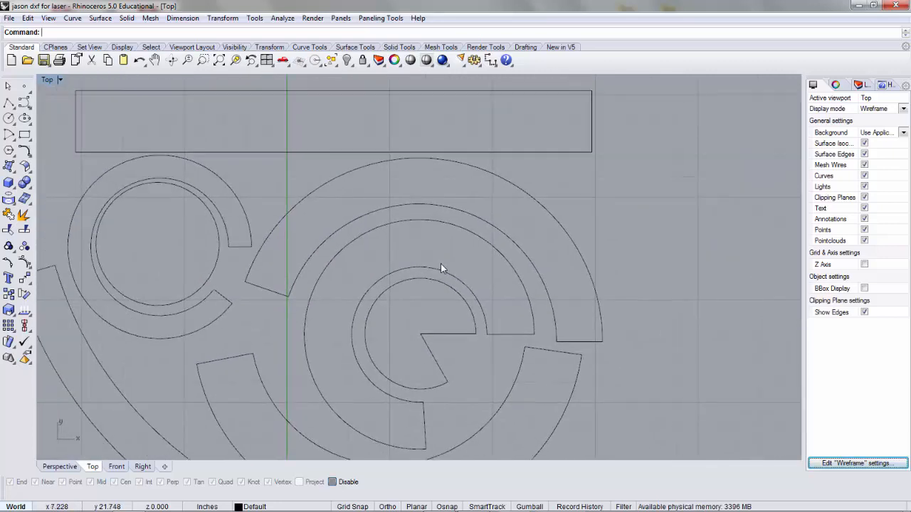
scroll(439, 267, down, 10)
right_drag(540, 247, 540, 211)
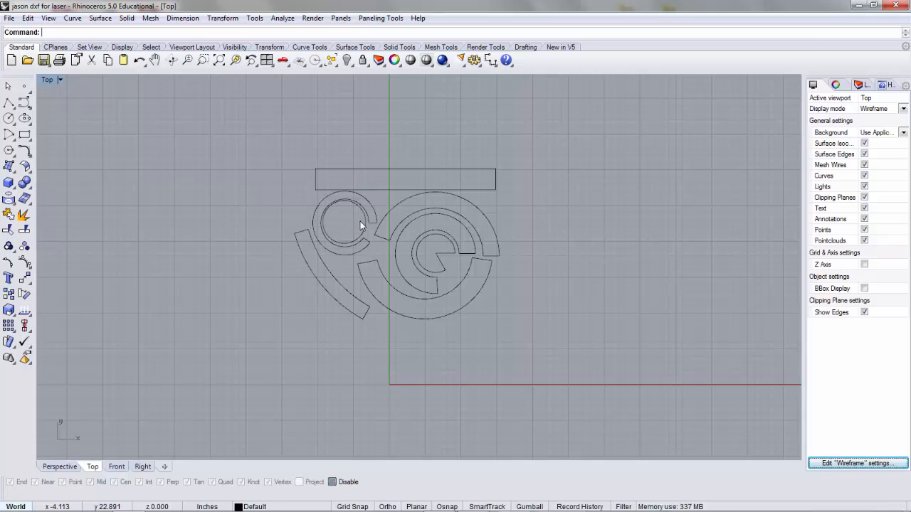
mouse_move(733, 509)
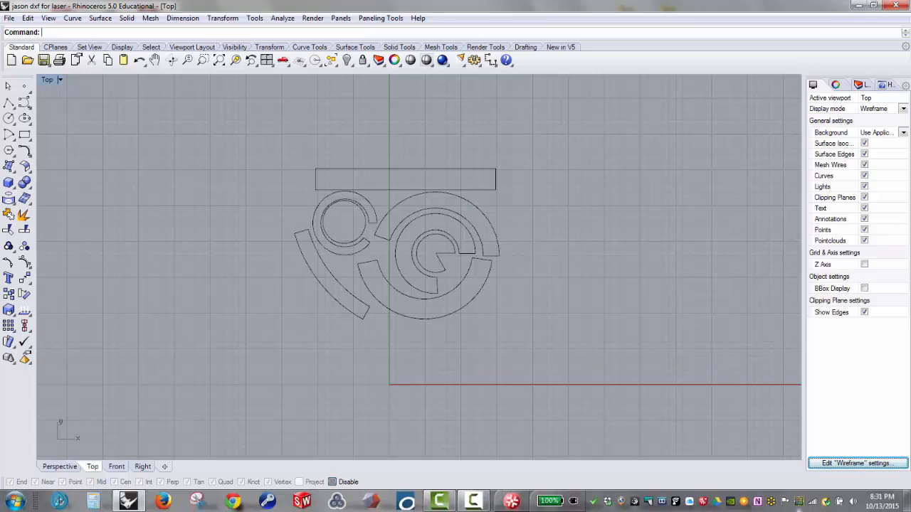